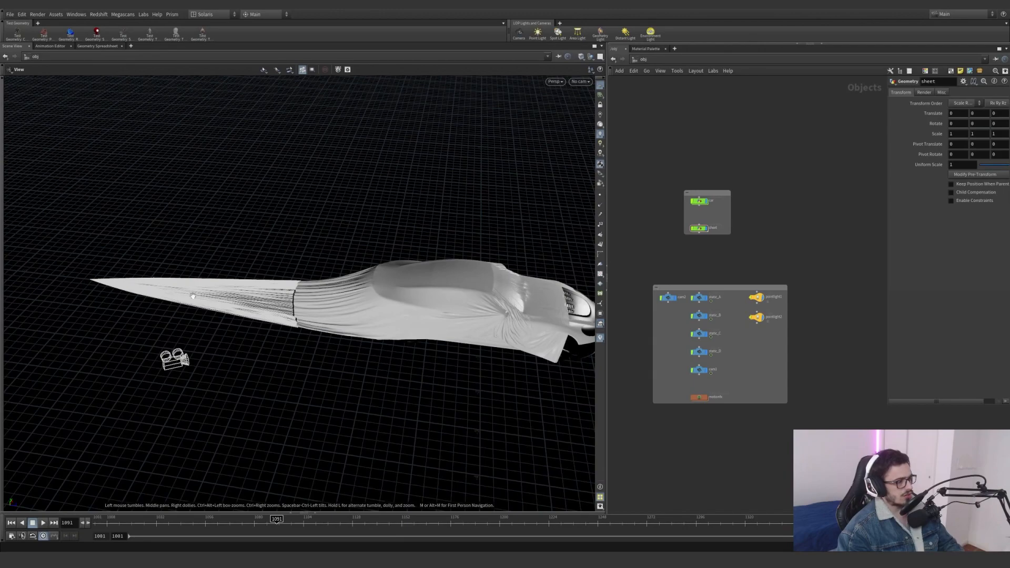
Examine the cloth draped over the car from several angles, including its stretched end and folds.
left_click_drag(340, 306, 405, 329)
right_click_drag(405, 329, 595, 327)
left_click_drag(384, 300, 151, 302)
left_click_drag(316, 293, 140, 284)
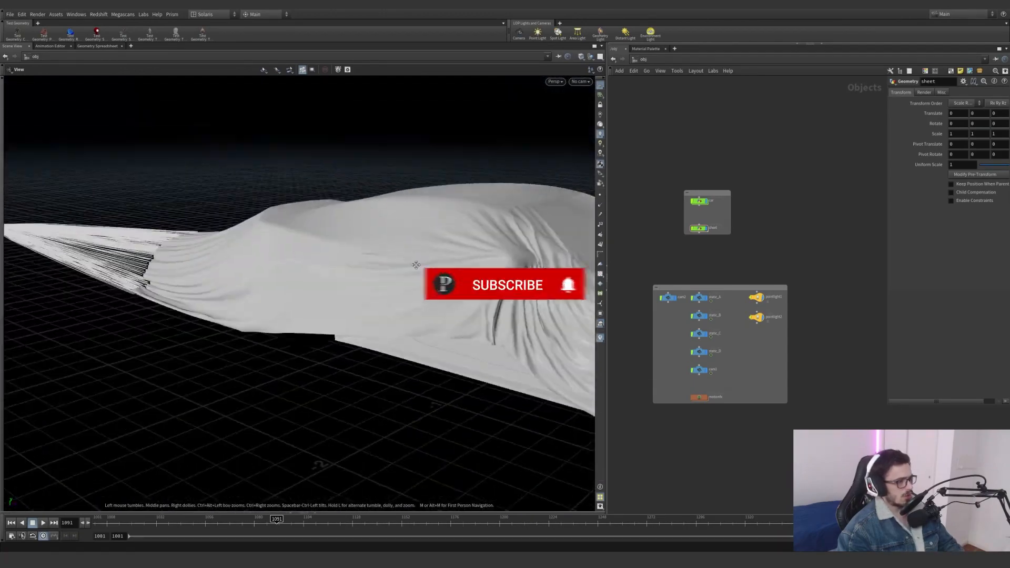
left_click_drag(414, 264, 336, 294)
mouse_move(399, 302)
right_mouse_down()
mouse_move(325, 302)
mouse_move(400, 302)
right_mouse_up()
middle_click_drag(473, 289, 400, 301)
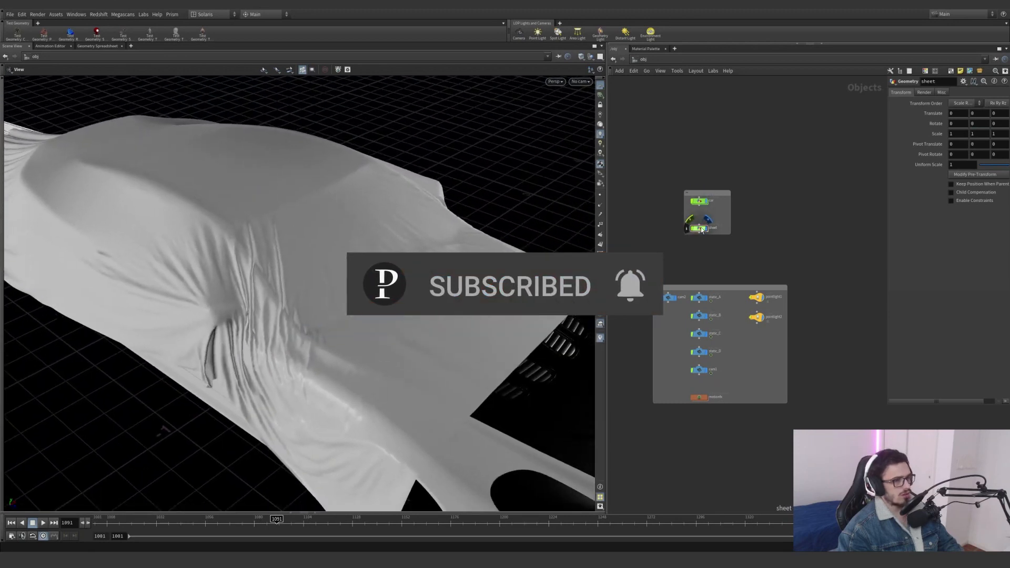
Enter the sheet object's network and display the file1 node that imports the car.
double_click(700, 228)
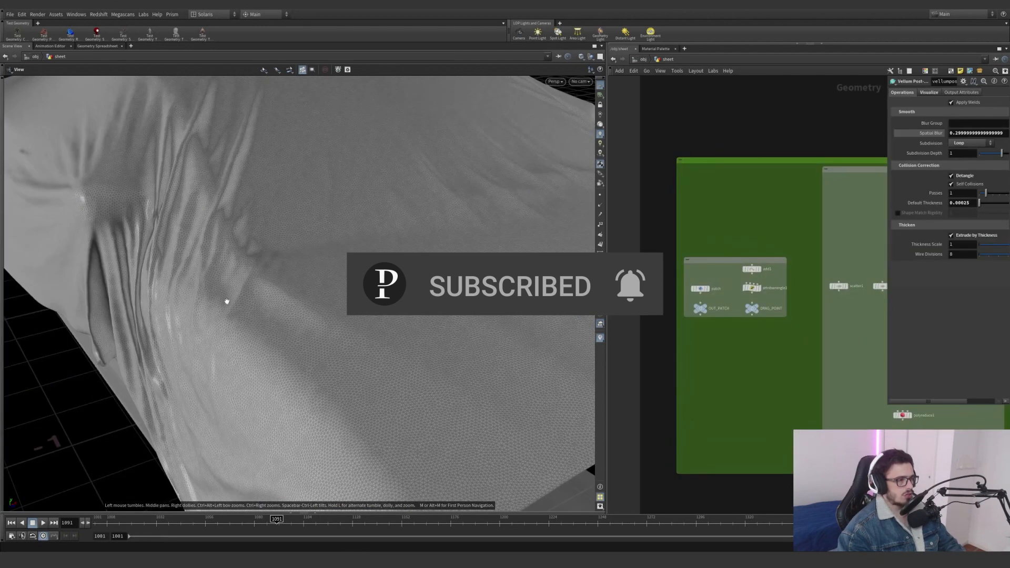
left_click_drag(226, 300, 295, 295)
scroll(791, 251, "down", 2)
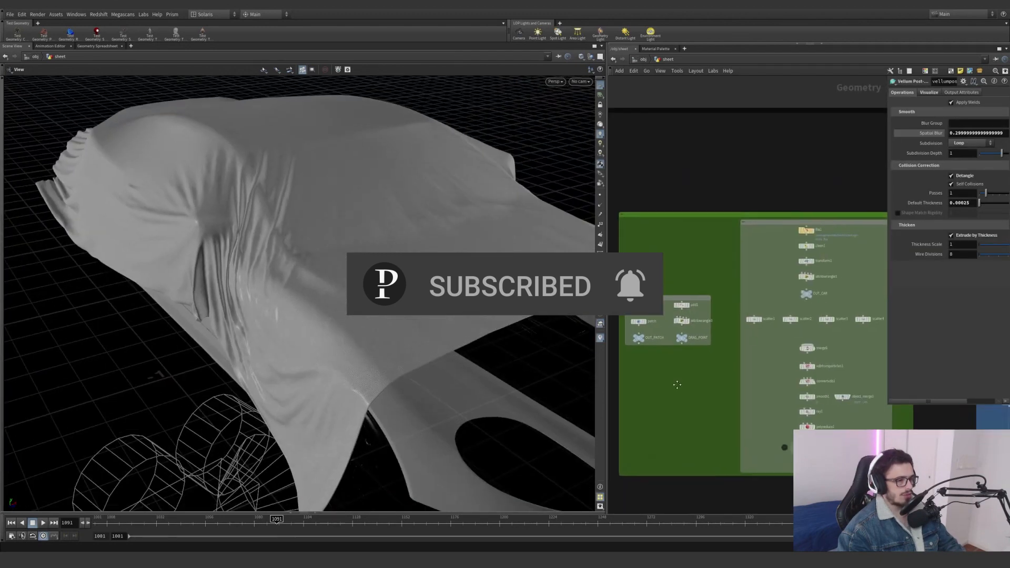
left_click(787, 246)
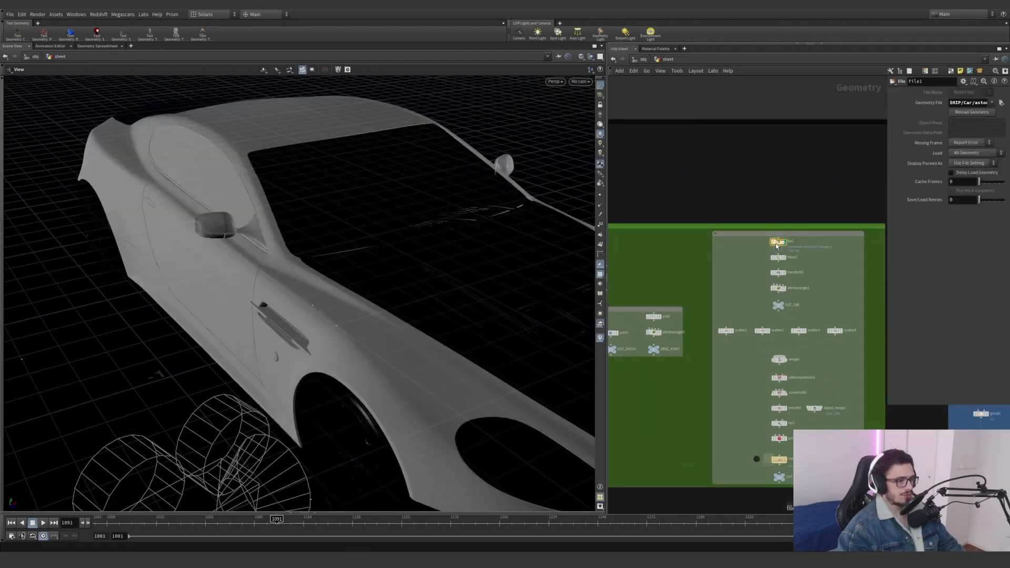
Frame the imported car, change the viewport lighting, and examine the body and the stray points beneath it.
key("g")
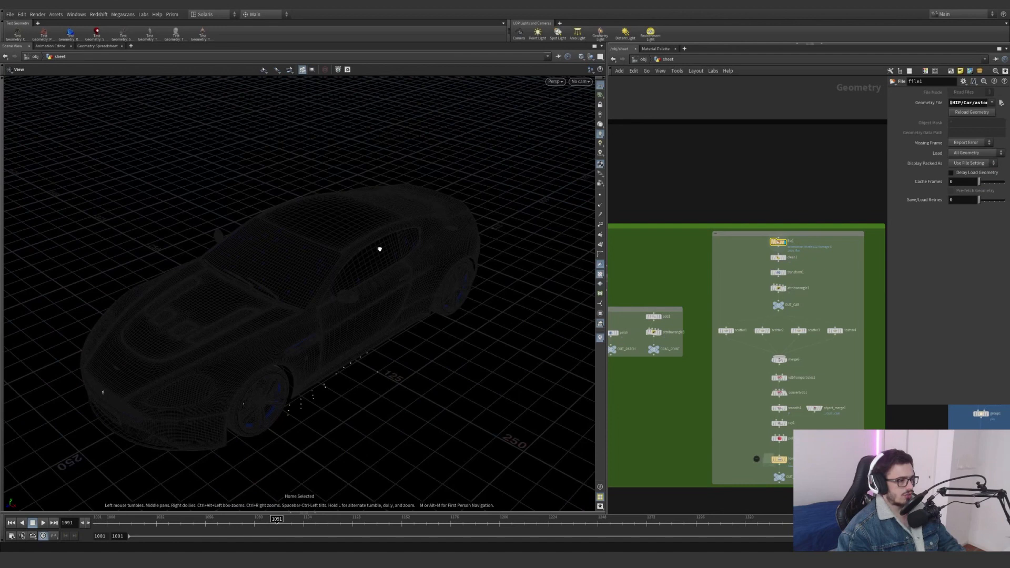
left_click_drag(379, 249, 542, 210)
left_click(599, 125)
left_click_drag(396, 321, 462, 263)
left_click_drag(402, 318, 409, 277)
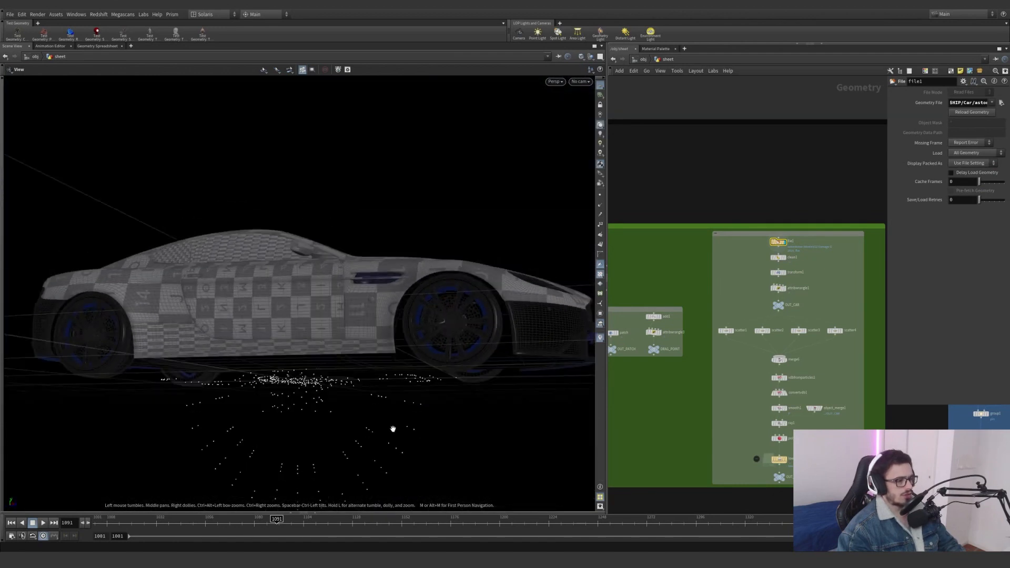
left_click_drag(380, 399, 380, 414)
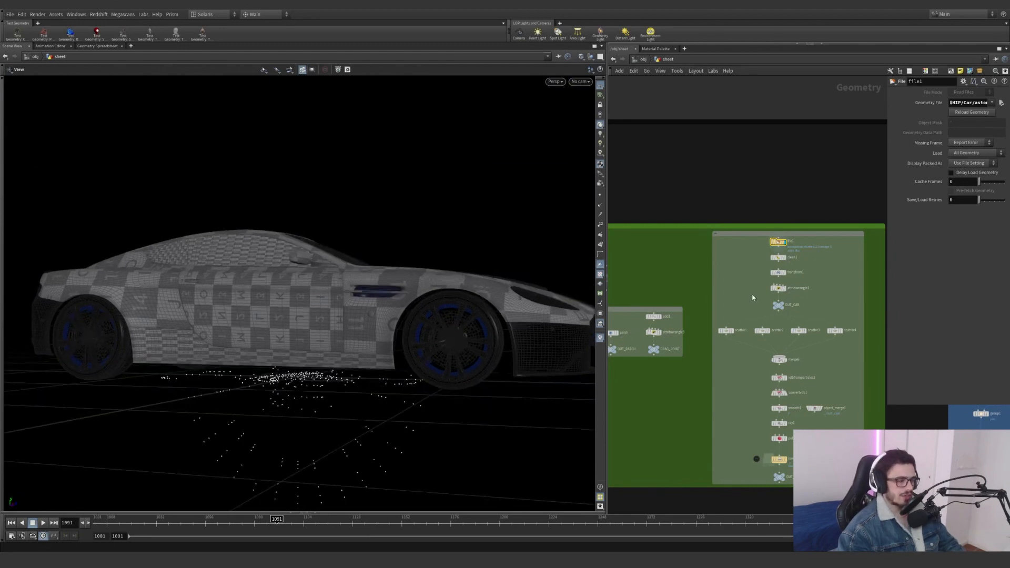
Display the clean1 result, followed by the transform1 result framed in the viewport, to compare the car's cleanup and scaling.
left_click(780, 258)
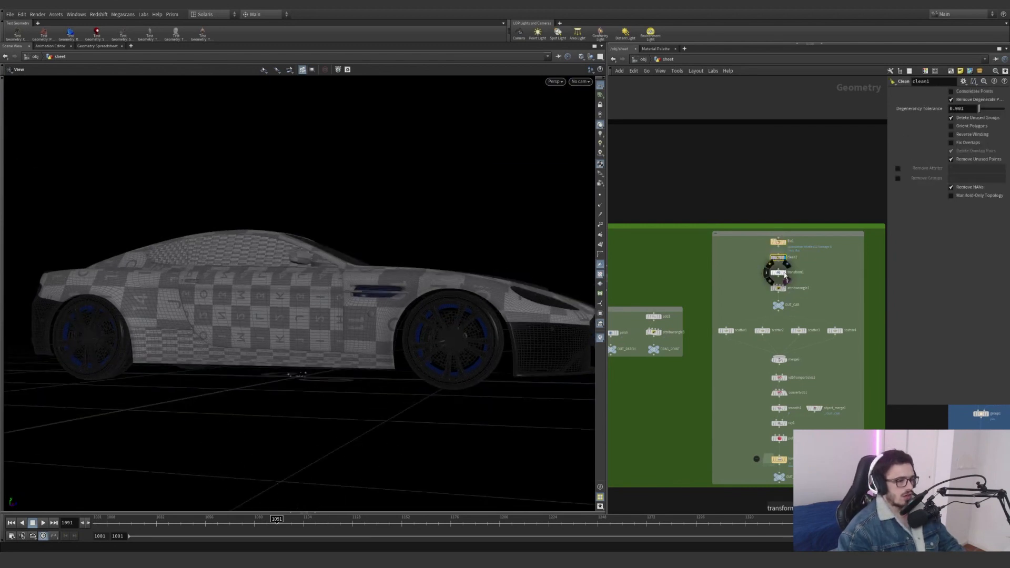
left_click(778, 272)
key("g")
left_click_drag(334, 377, 308, 269)
right_click_drag(309, 269, 306, 267)
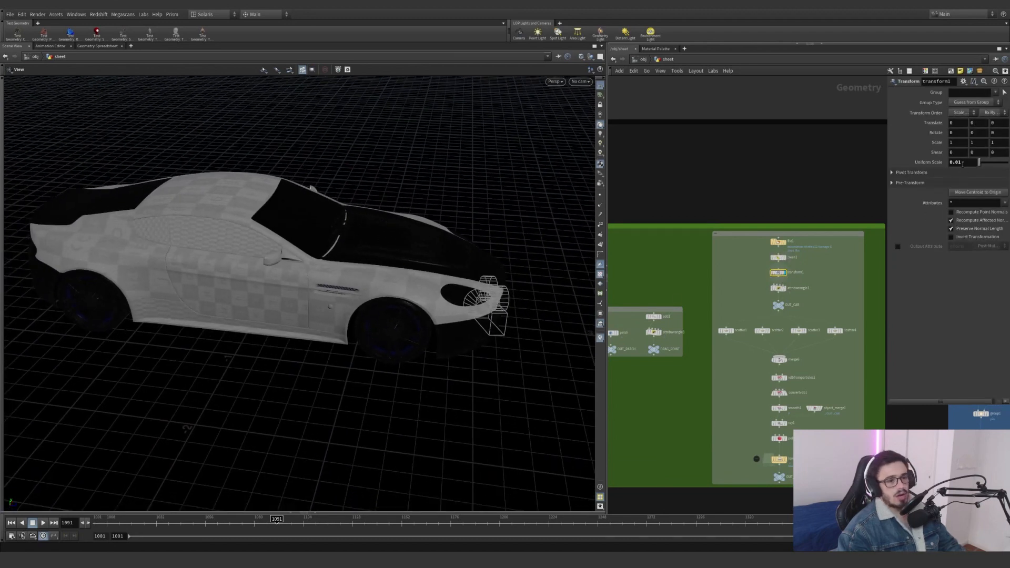
Inspect transform1's Uniform Scale with the parameter area widened, and enlarge the car node chain.
left_click(962, 164)
left_click_drag(885, 167, 798, 177)
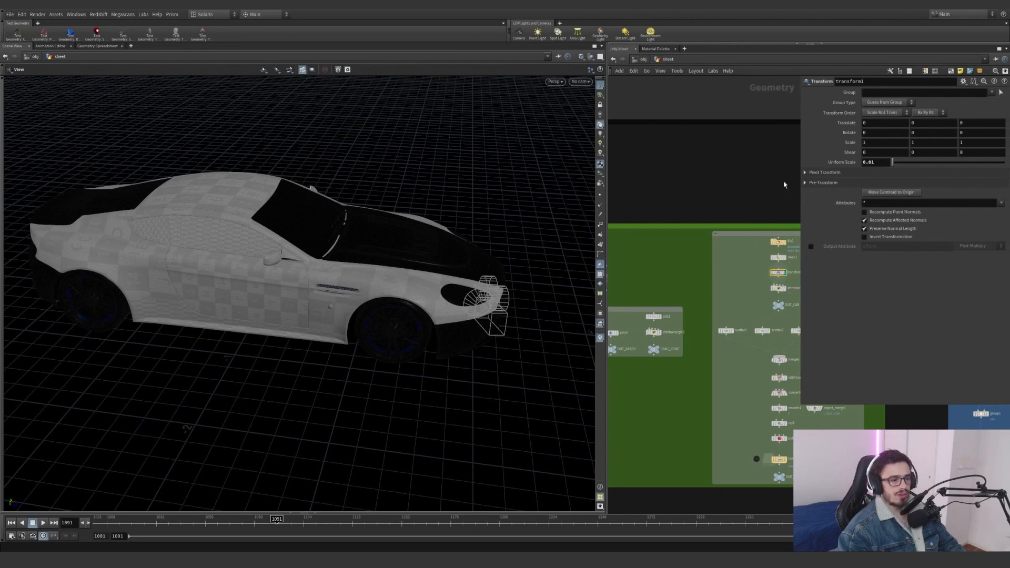
middle_click_drag(784, 295, 673, 259)
scroll(700, 270, "up", 5)
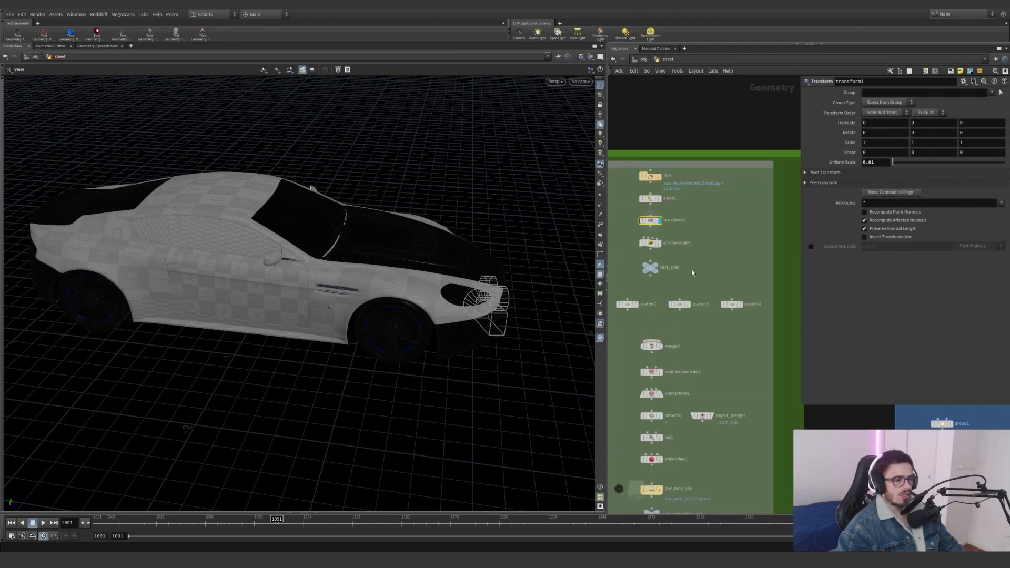
Open the geometry spreadsheet for transform1's primitives and widen the columns to read name and shop_materialpath in full.
left_click(314, 512)
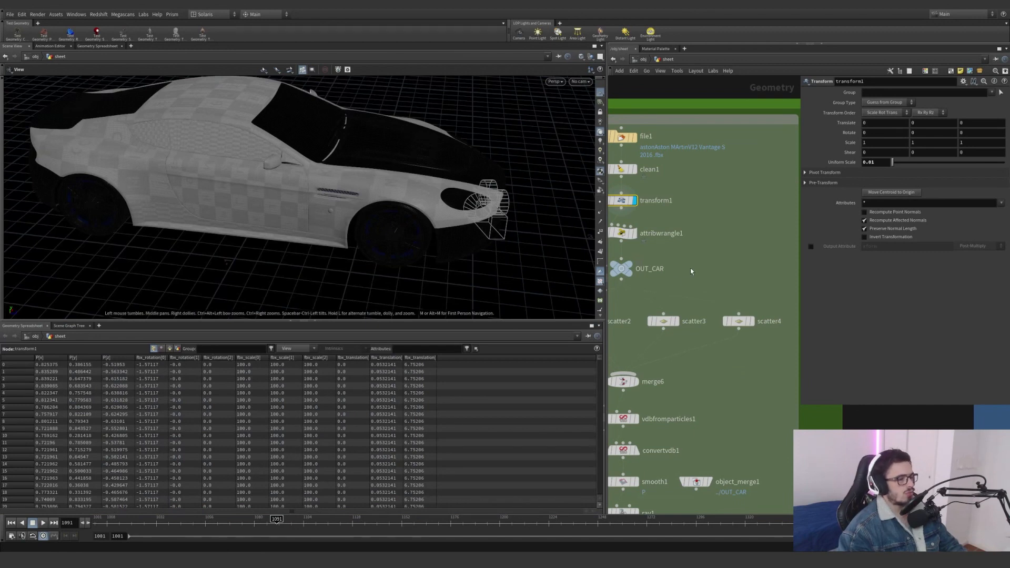
left_click(169, 348)
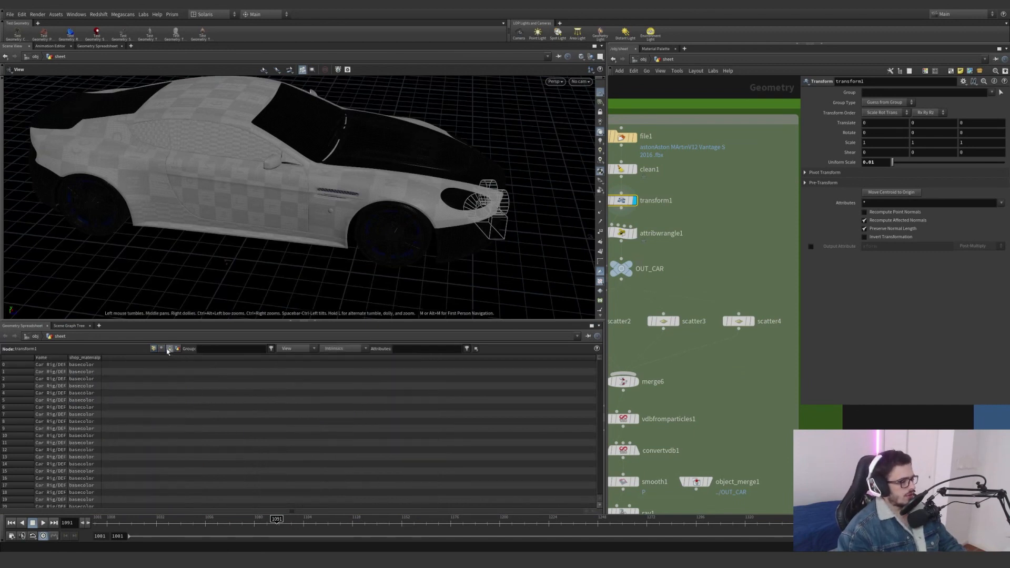
double_click(99, 357)
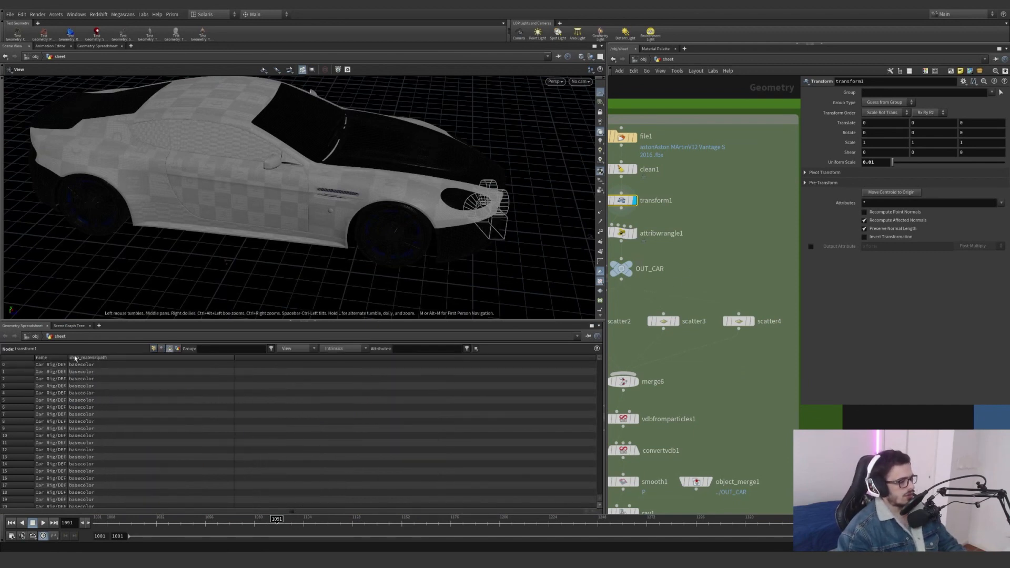
left_click_drag(69, 359, 163, 359)
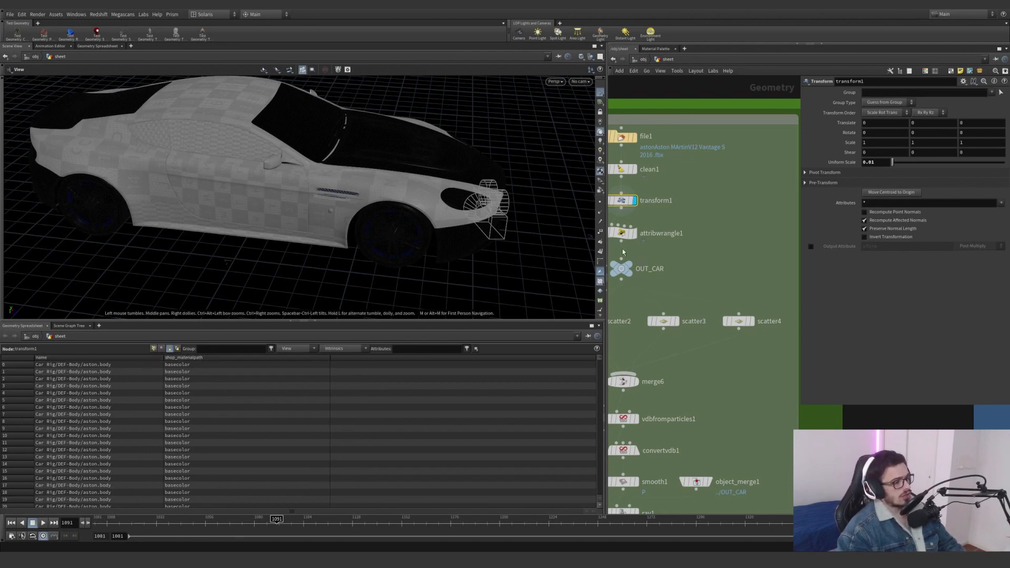
Display attribwrangle1 to review its code and the resulting primitive name attribute.
left_click(634, 234)
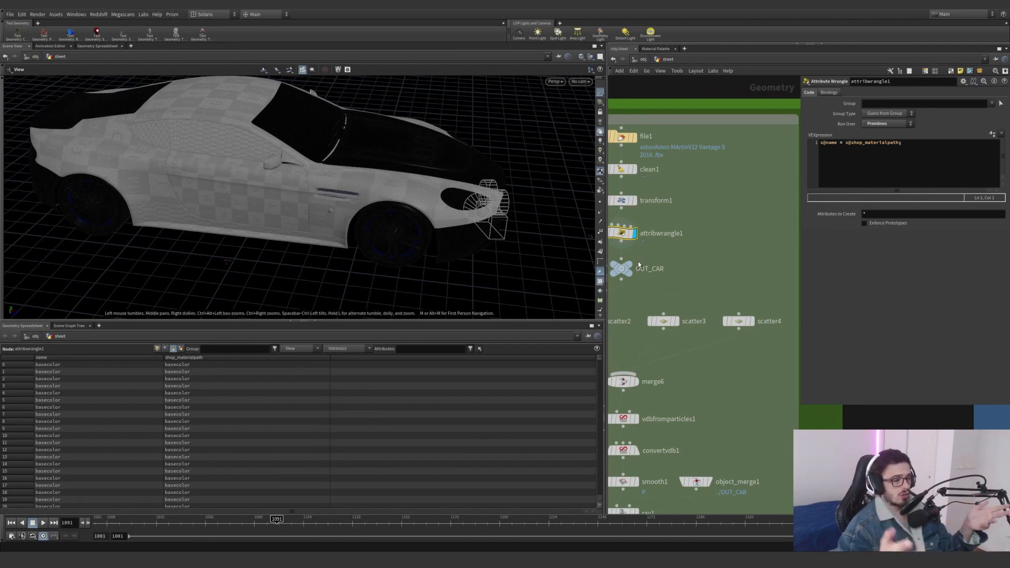
key("h")
scroll(729, 245, "down", 5)
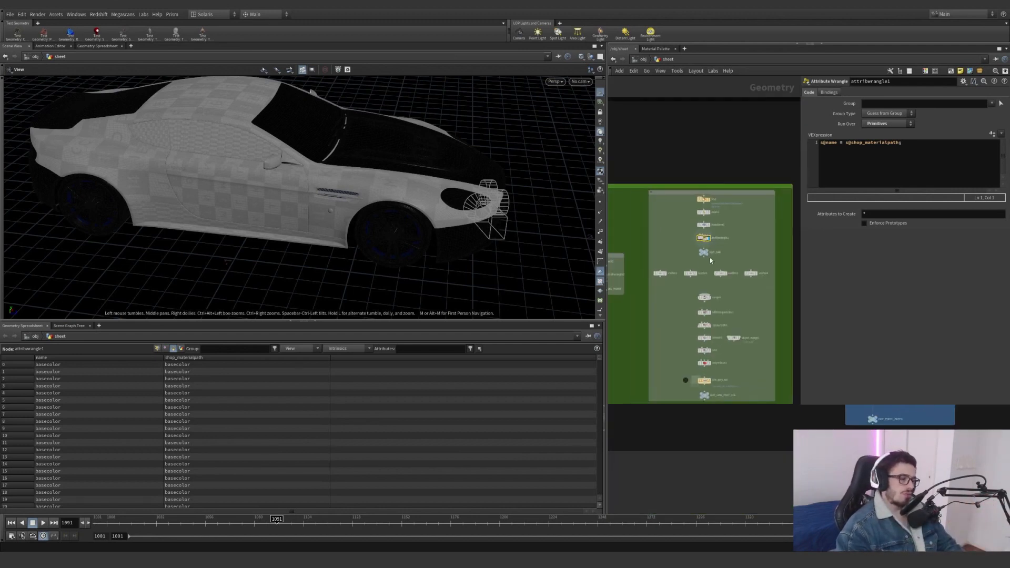
Display and select the planar patch node, and examine the sheet's mesh density above the car.
scroll(761, 257, "up", 3)
left_click_drag(237, 210, 309, 263)
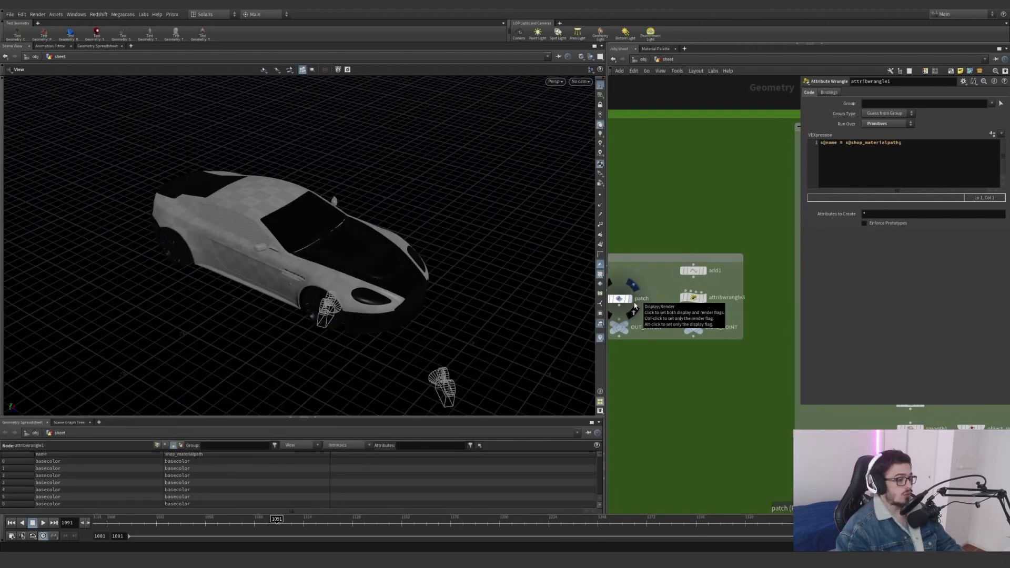
left_click_drag(355, 241, 221, 213)
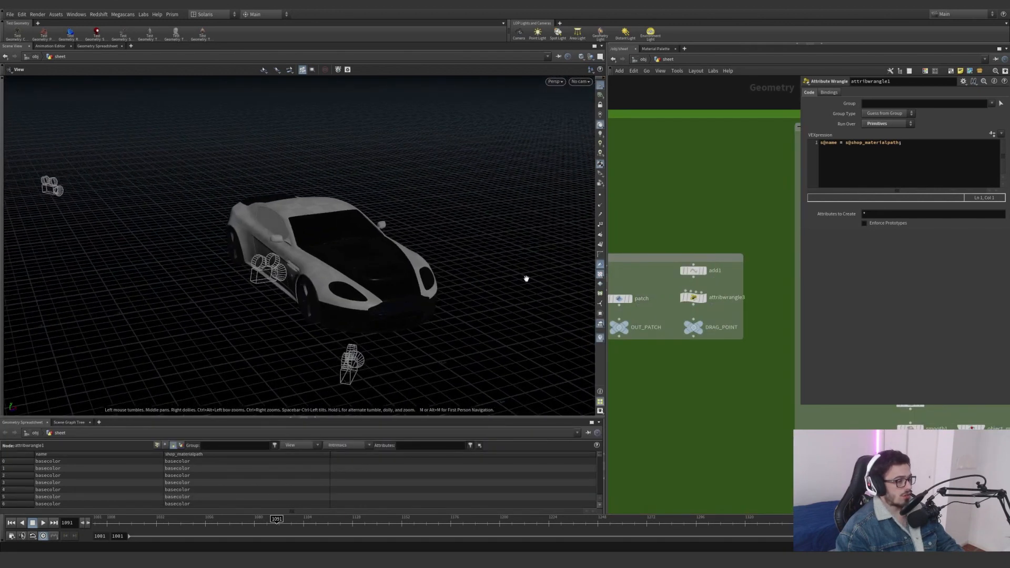
left_click(633, 285)
left_click_drag(447, 252, 381, 282)
right_click_drag(381, 282, 494, 271)
left_click(620, 298)
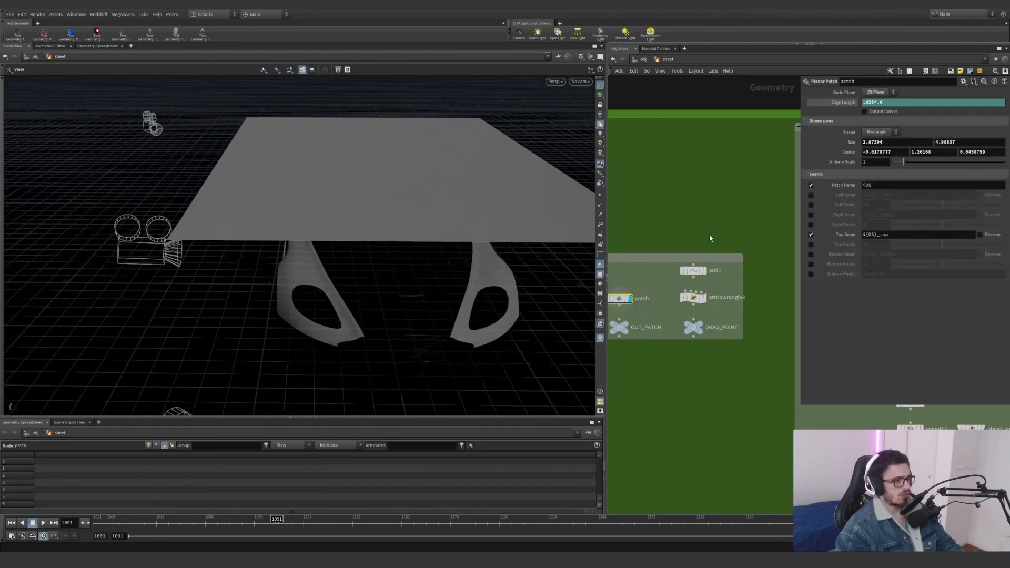
left_click_drag(456, 188, 426, 223)
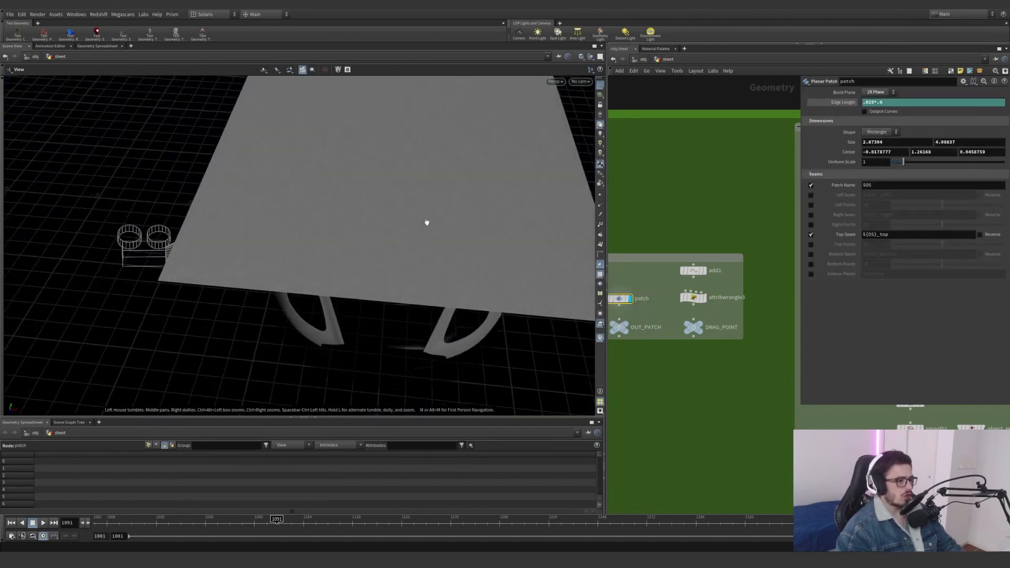
right_click_drag(426, 223, 589, 226)
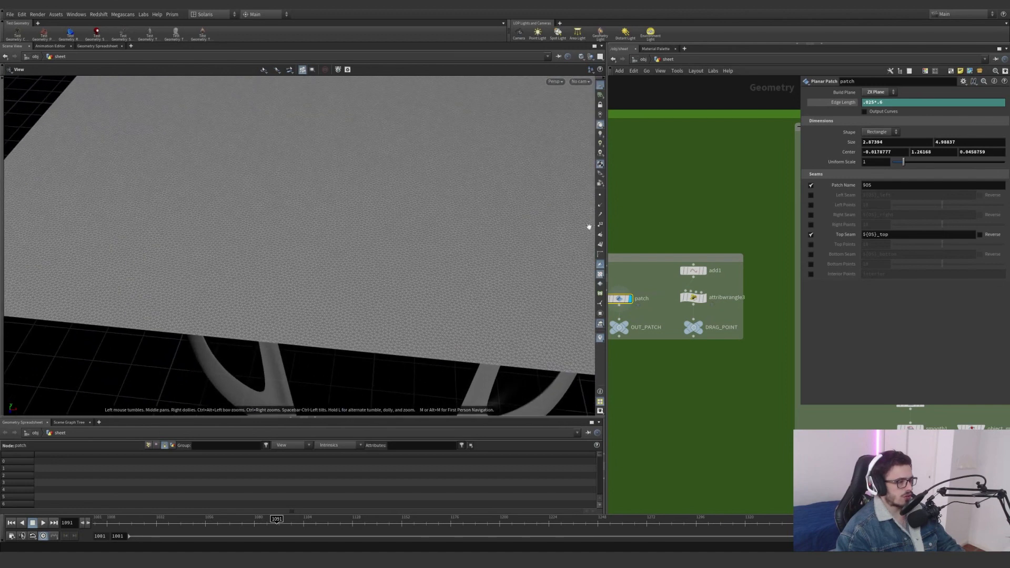
Coarsen the planar patch by setting its Edge Length expression to .025*.6*8.
left_click(884, 106)
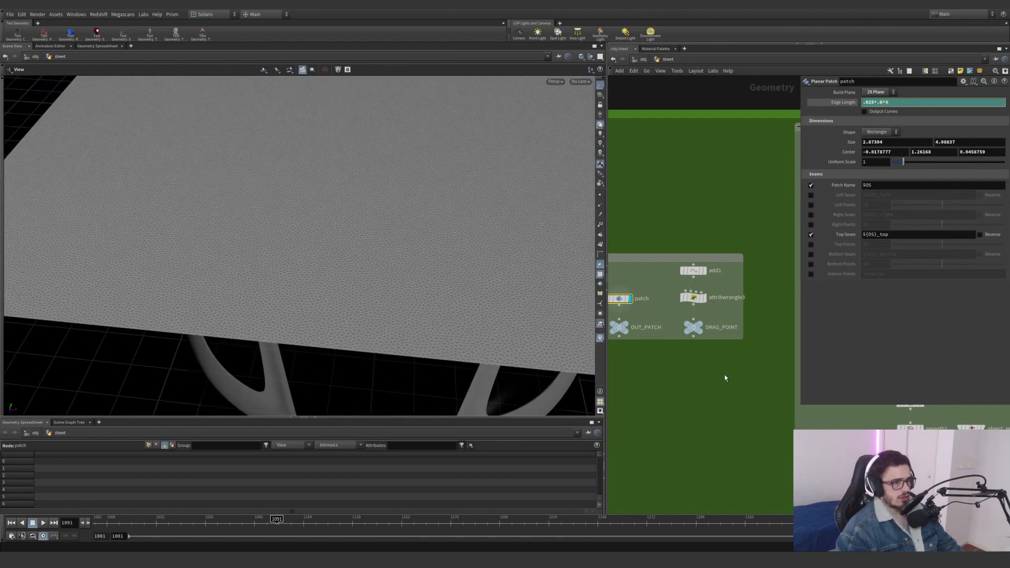
left_click(724, 375)
right_click_drag(338, 275, 507, 280)
left_click_drag(507, 279, 541, 232)
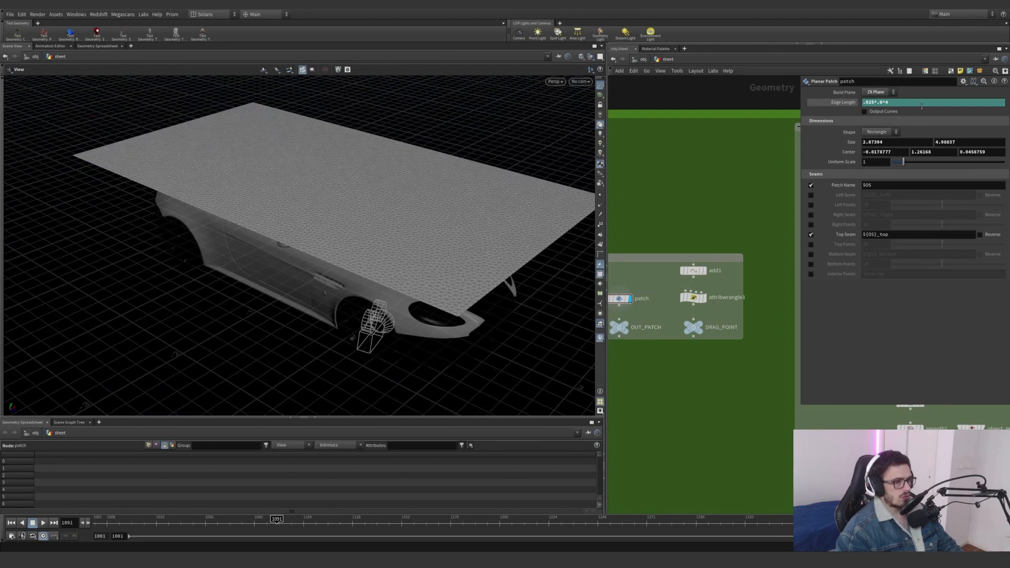
type("8")
key("Return")
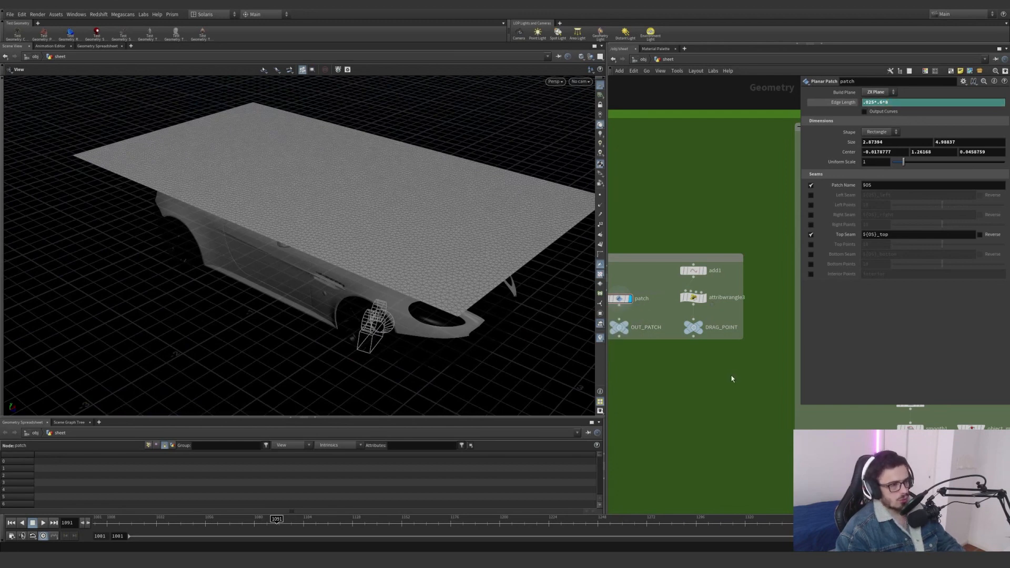
right_click_drag(514, 287, 373, 213)
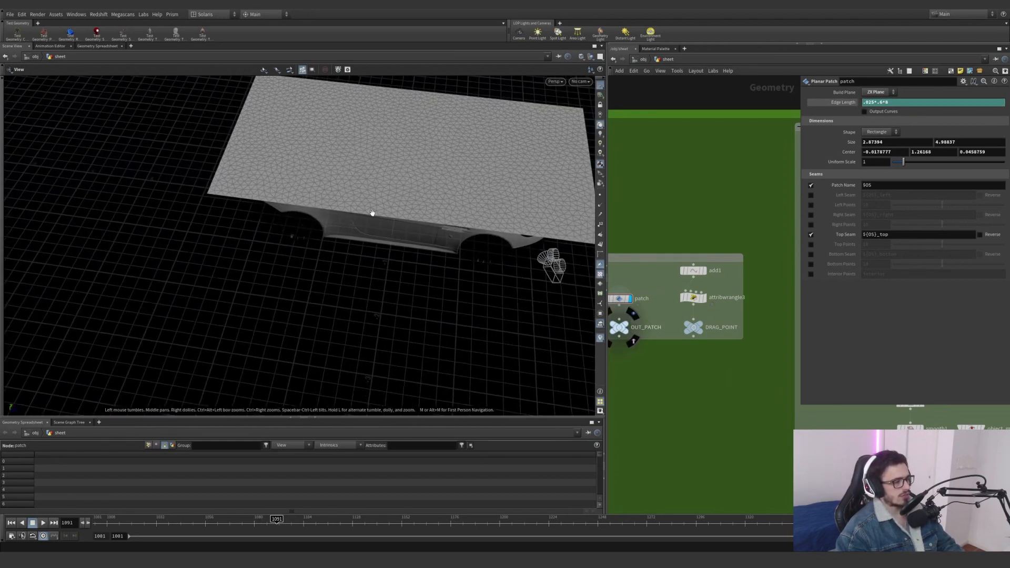
Review the drag point behind the car and the attribwrangle3 code that assigns its name.
left_click_drag(483, 237, 496, 187)
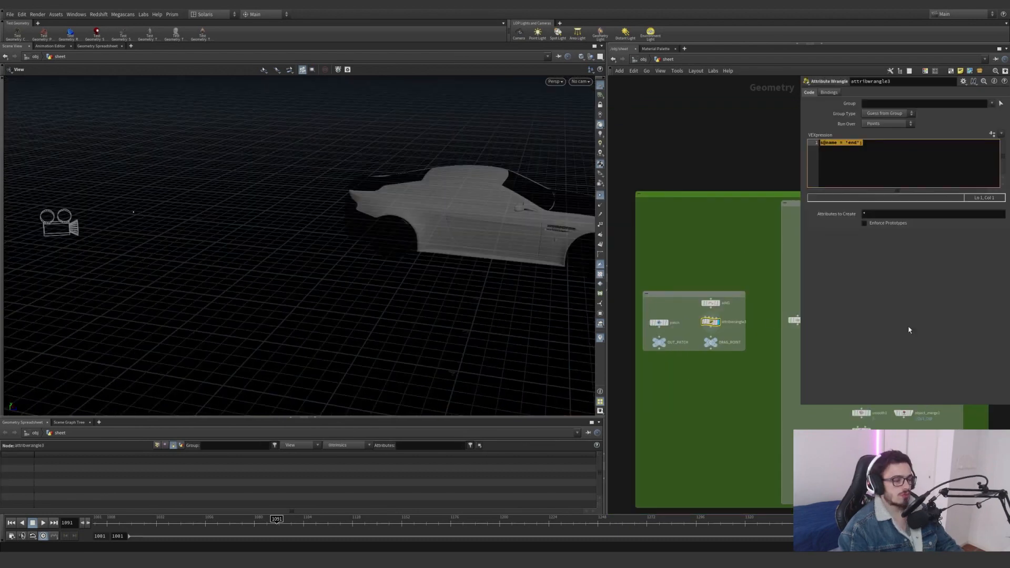
scroll(671, 331, "up", 3)
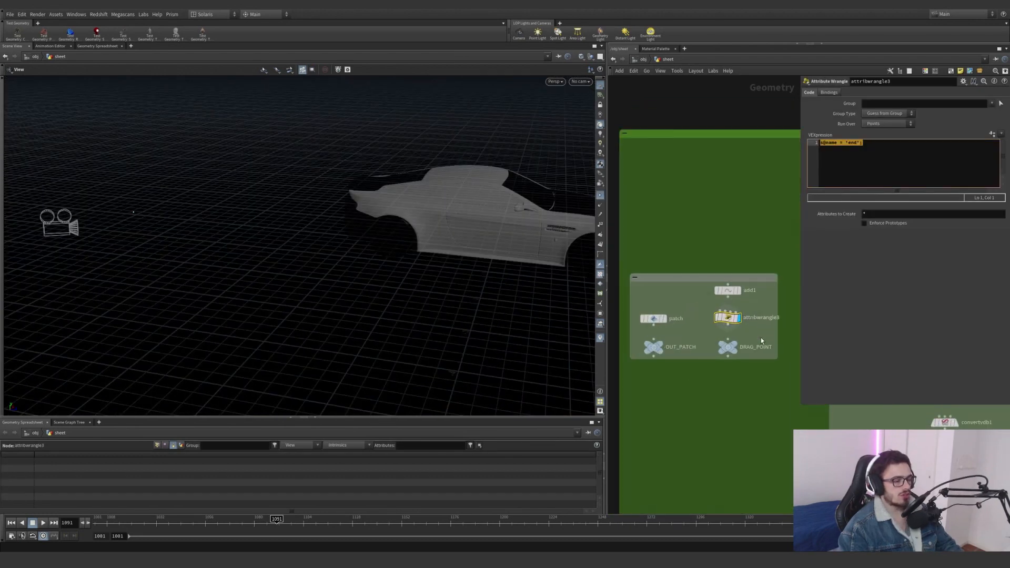
left_click_drag(883, 143, 788, 151)
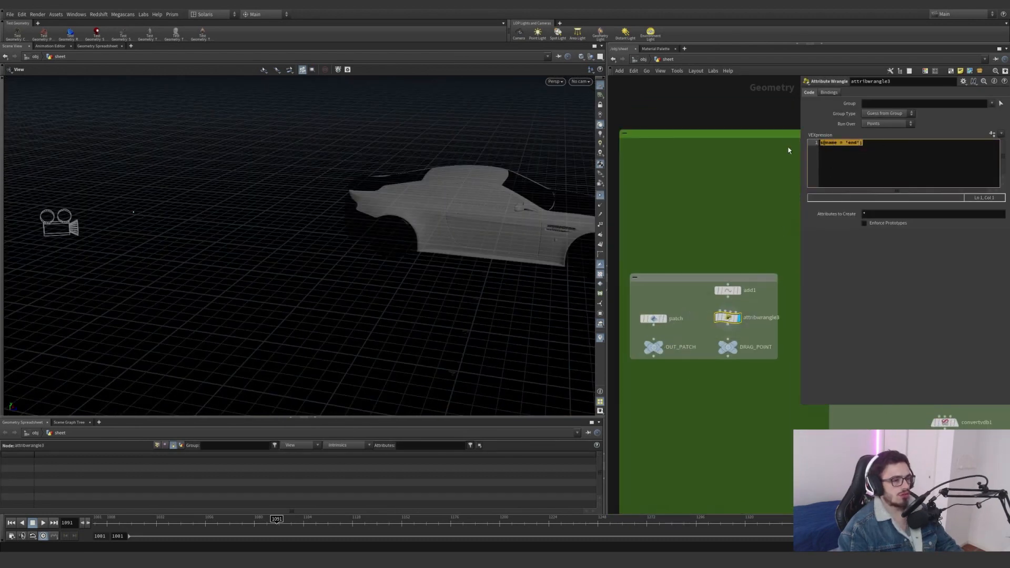
Display the patch node again and review the small network holding the patch and drag point.
left_click(653, 318)
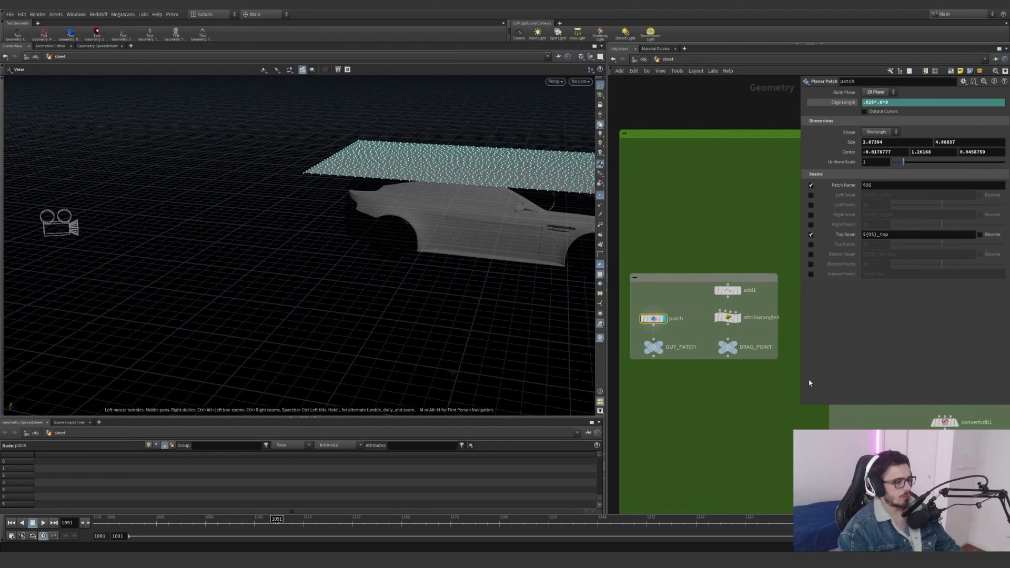
middle_click_drag(784, 330, 645, 345)
scroll(647, 336, "down", 3)
middle_click_drag(713, 287, 752, 224)
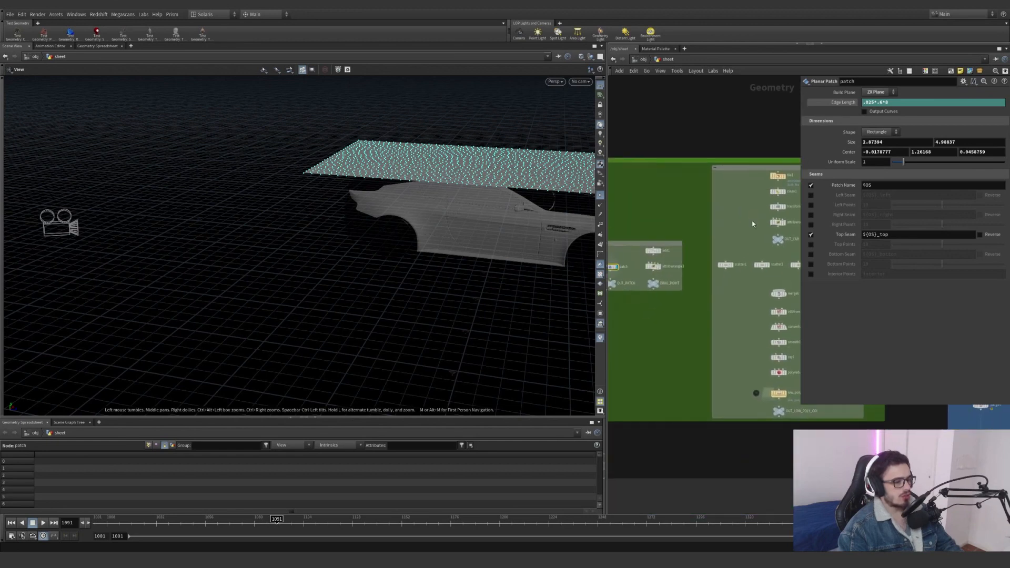
middle_click_drag(679, 321, 741, 342)
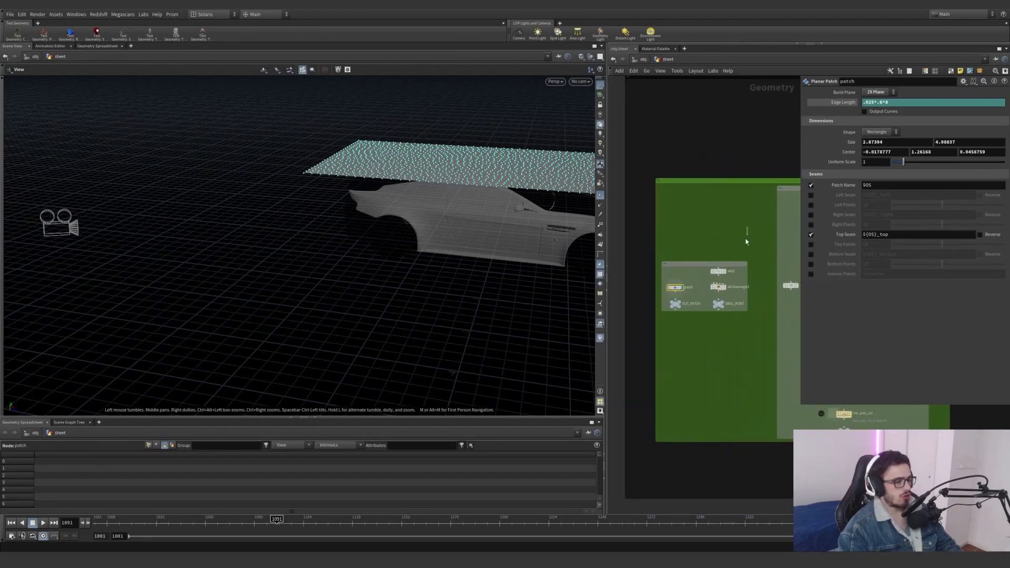
left_click_drag(746, 241, 639, 332)
Return to the car node chain and display the file1 import node.
middle_click_drag(864, 213, 738, 264)
left_click(785, 262)
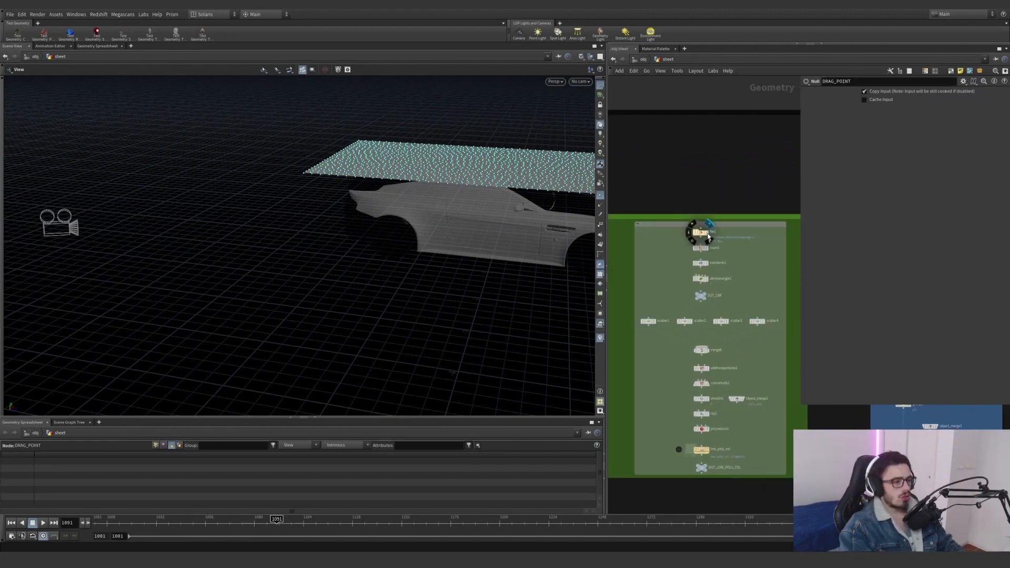
left_click(705, 233)
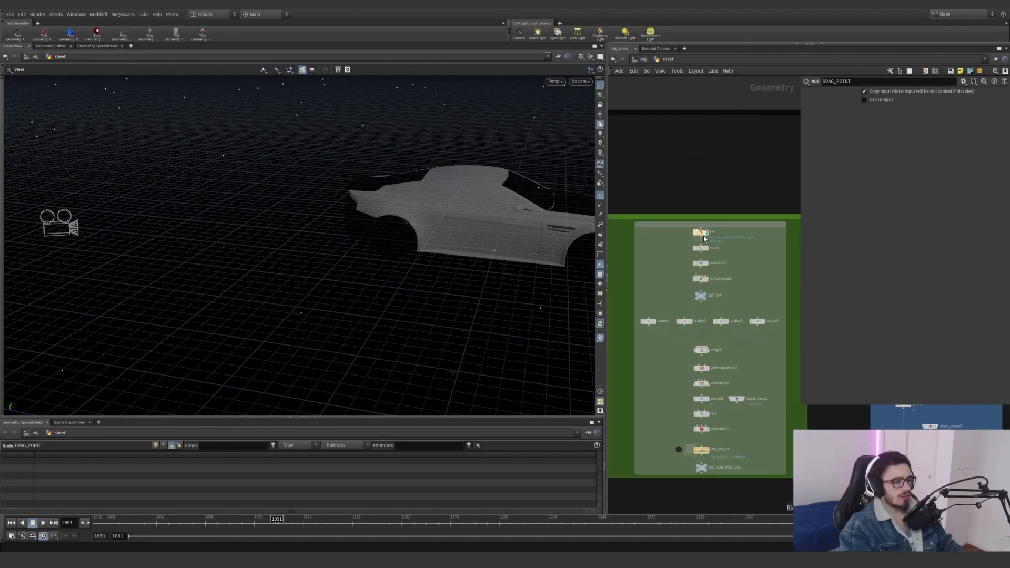
Display the OUT_CAR node and turn off the cyan overlay covering the car in the viewport.
left_click(708, 297)
mouse_move(463, 248)
left_mouse_down()
mouse_move(500, 245)
mouse_move(582, 207)
left_mouse_up()
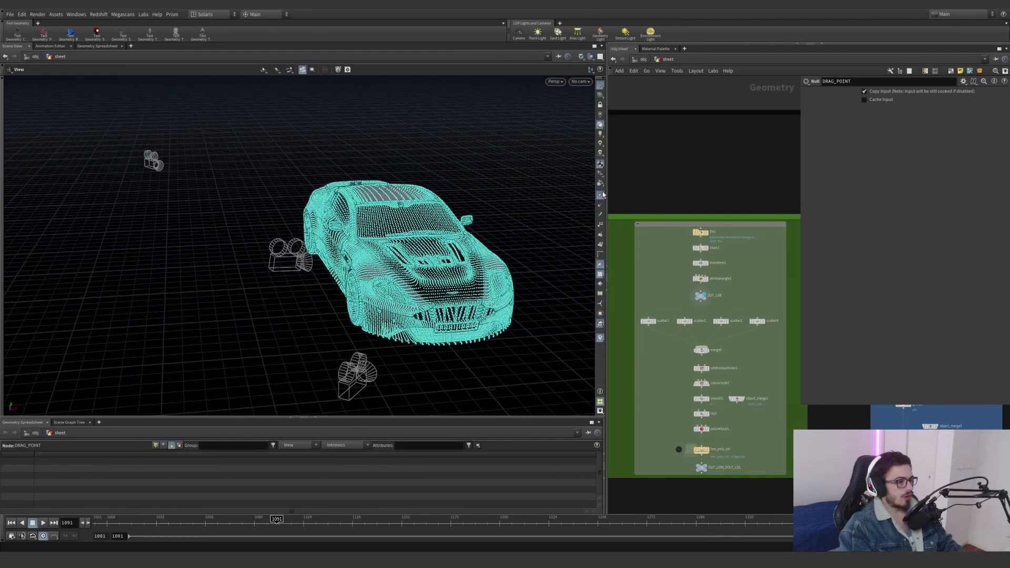
left_click(600, 194)
scroll(383, 274, "up", 3)
left_click_drag(383, 274, 431, 271)
scroll(700, 307, "up", 5)
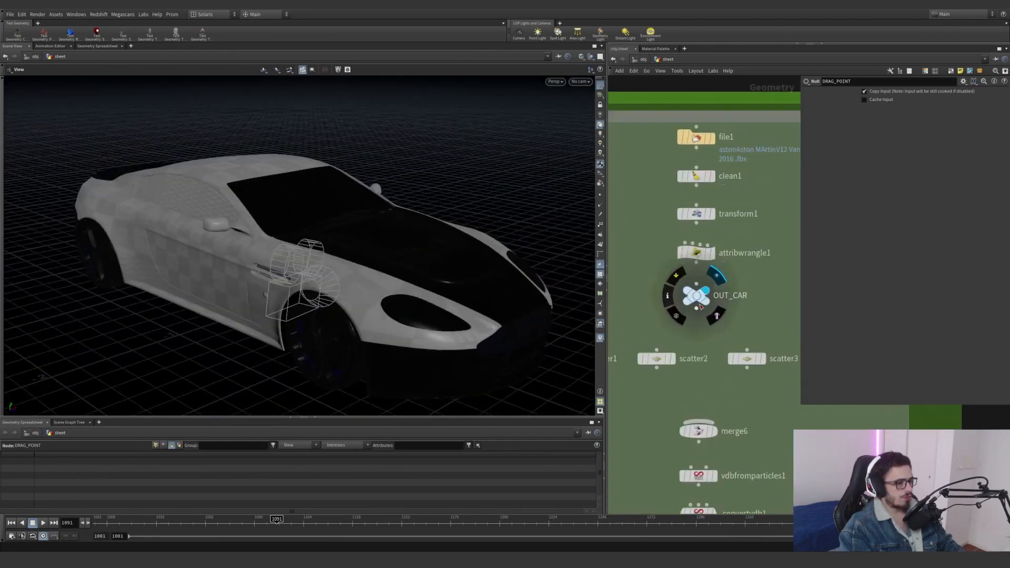
Add an Exploded View node fed by OUT_CAR and display it.
left_click(698, 309)
middle_click_drag(712, 315, 605, 308)
key("Tab")
type("exp")
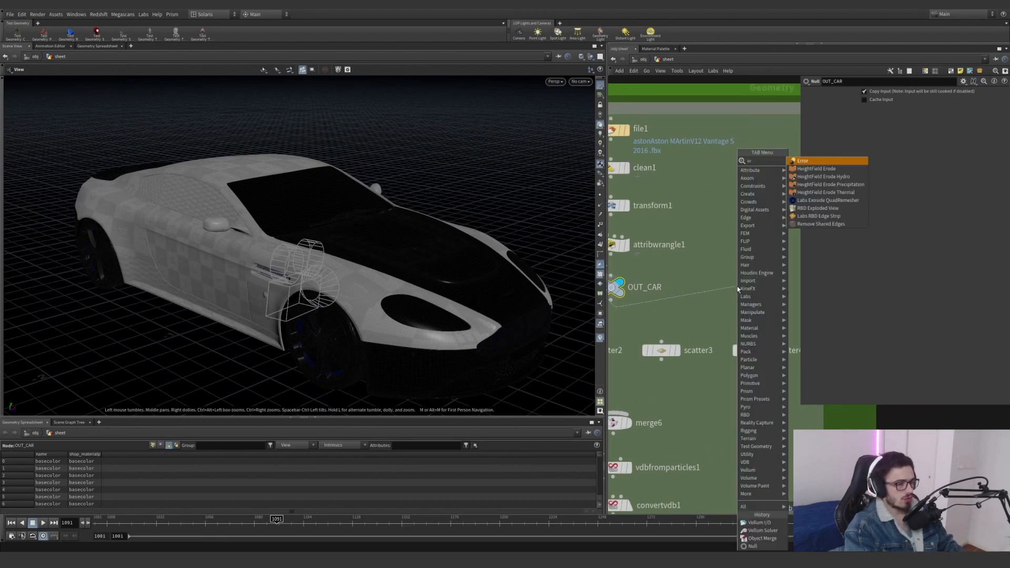
key("Return")
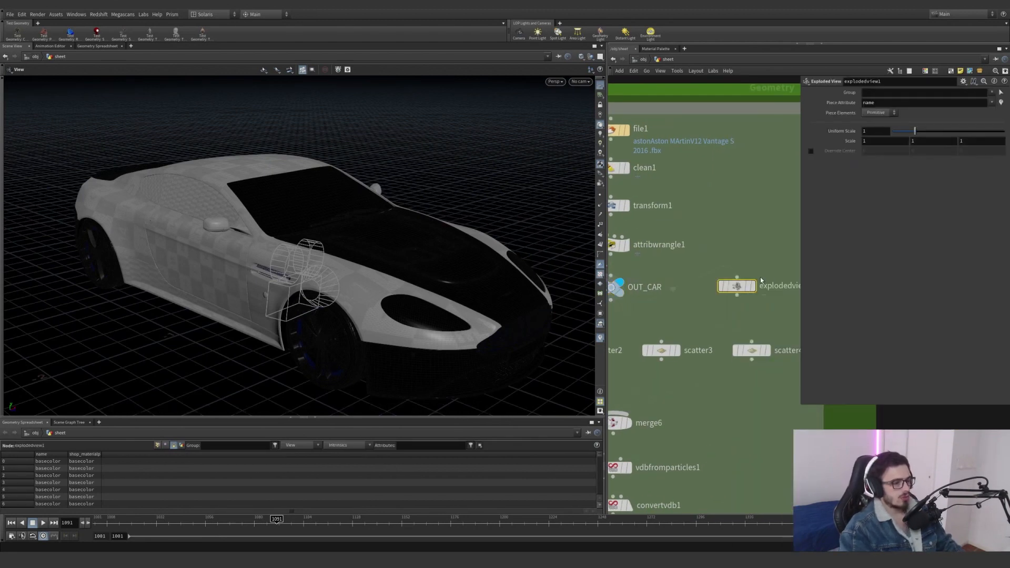
left_click(739, 285)
Inspect the exploded car parts from the side, rear and front, and delete the Exploded View node.
left_click_drag(326, 279, 442, 252)
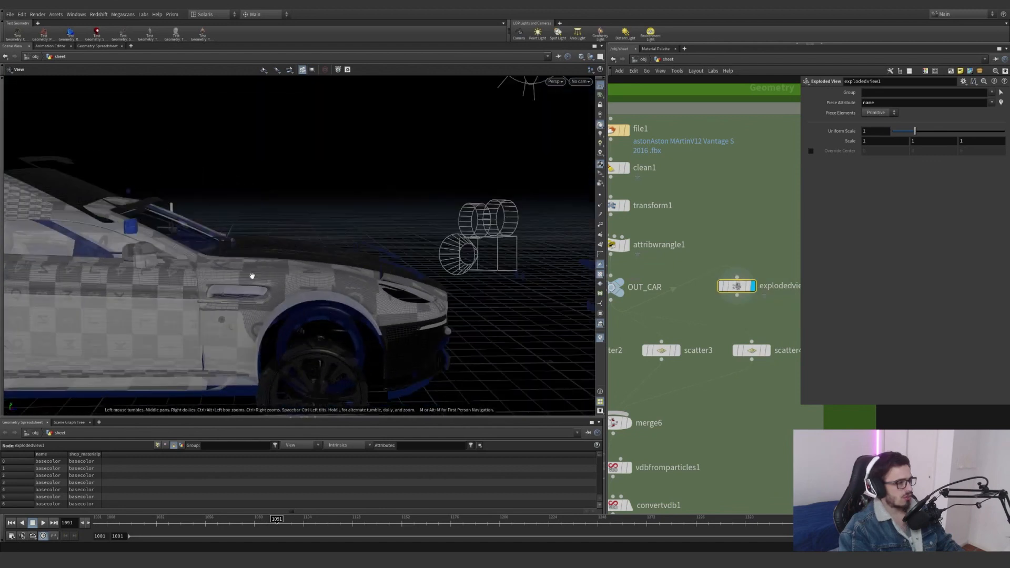
left_click_drag(250, 275, 224, 280)
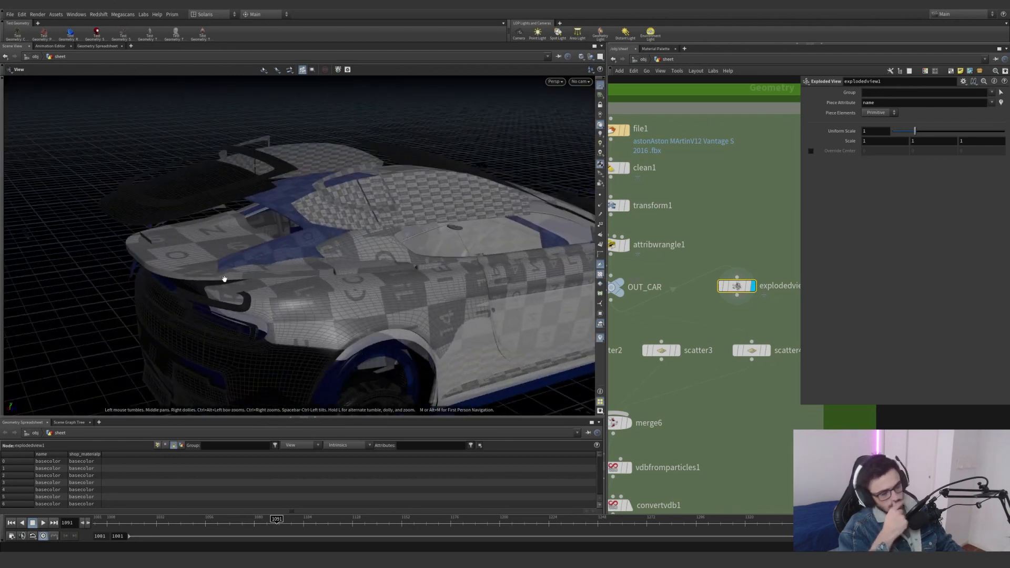
left_click_drag(306, 328, 355, 246)
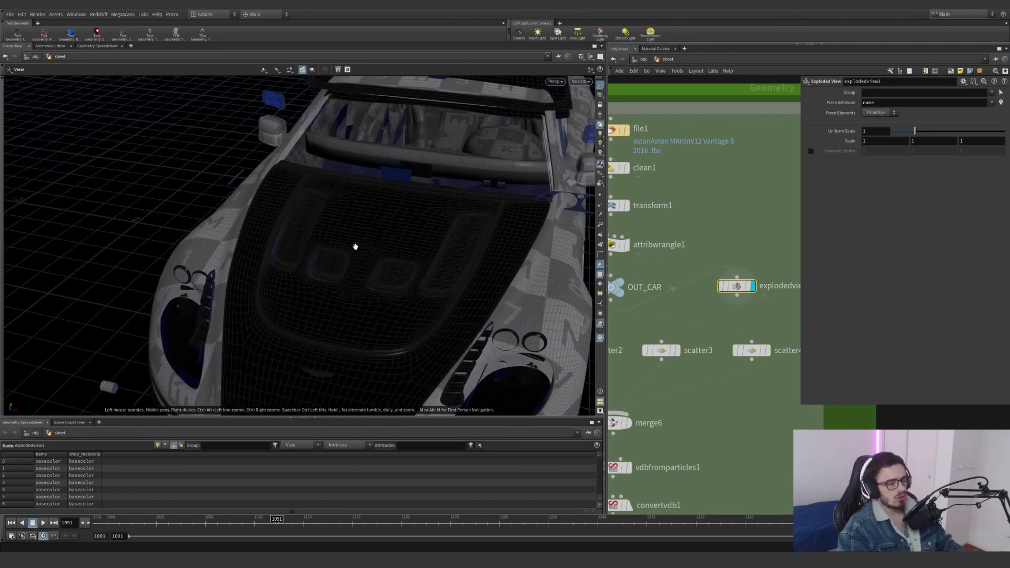
middle_click(738, 285)
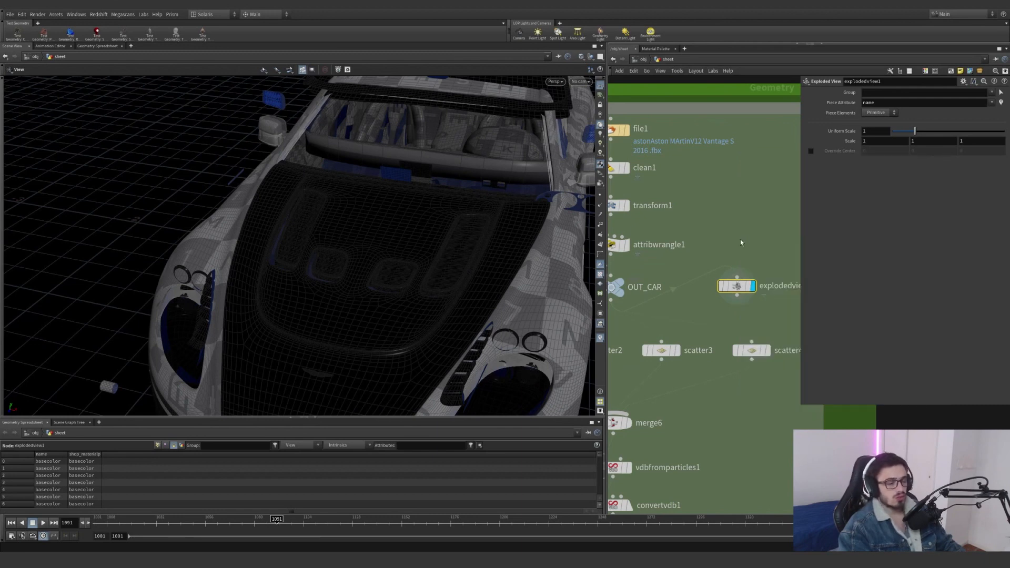
key("Delete")
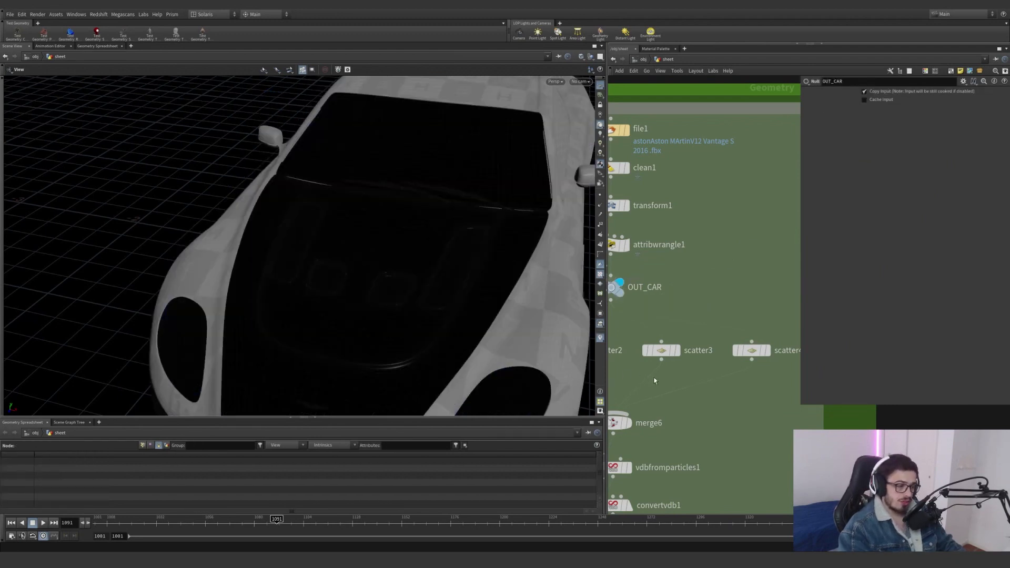
Narrow the parameter overlay to make more room for the car node chain.
scroll(655, 380, "down", 5)
left_click_drag(800, 406, 859, 371)
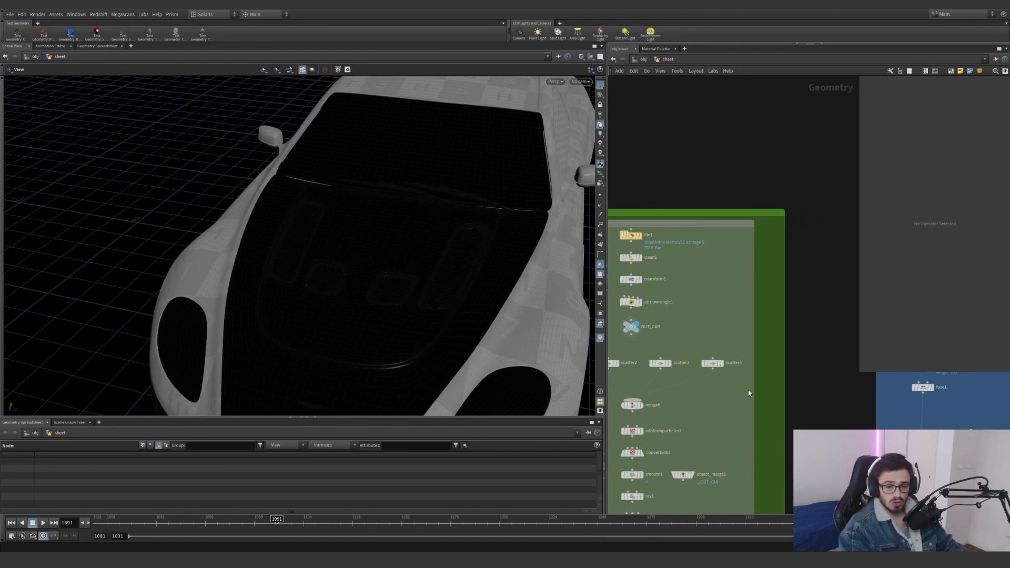
middle_click_drag(748, 389, 881, 371)
scroll(777, 389, "up", 3)
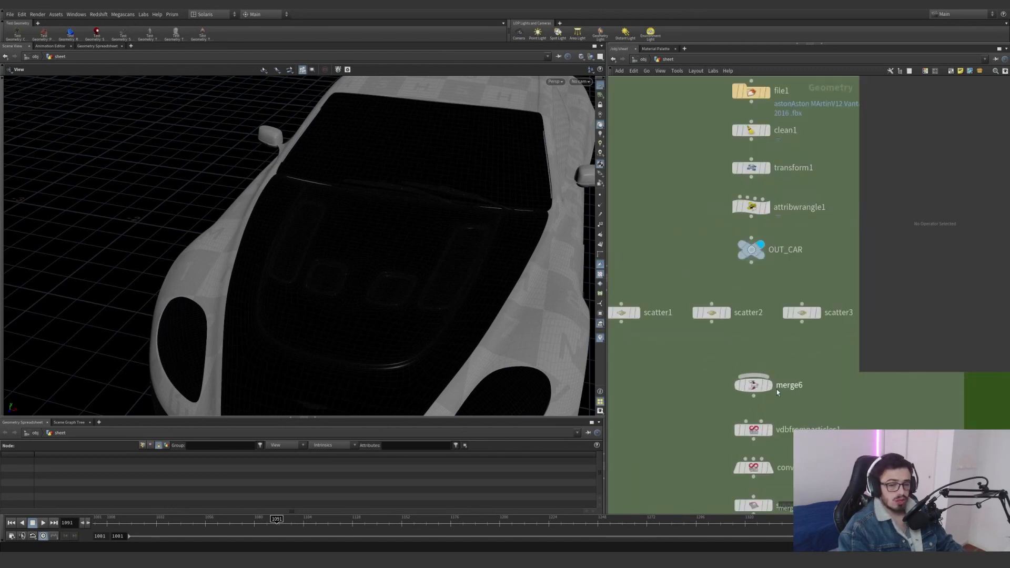
Display the scatter1 node and examine the points scattered over the car's hood and front.
mouse_move(772, 389)
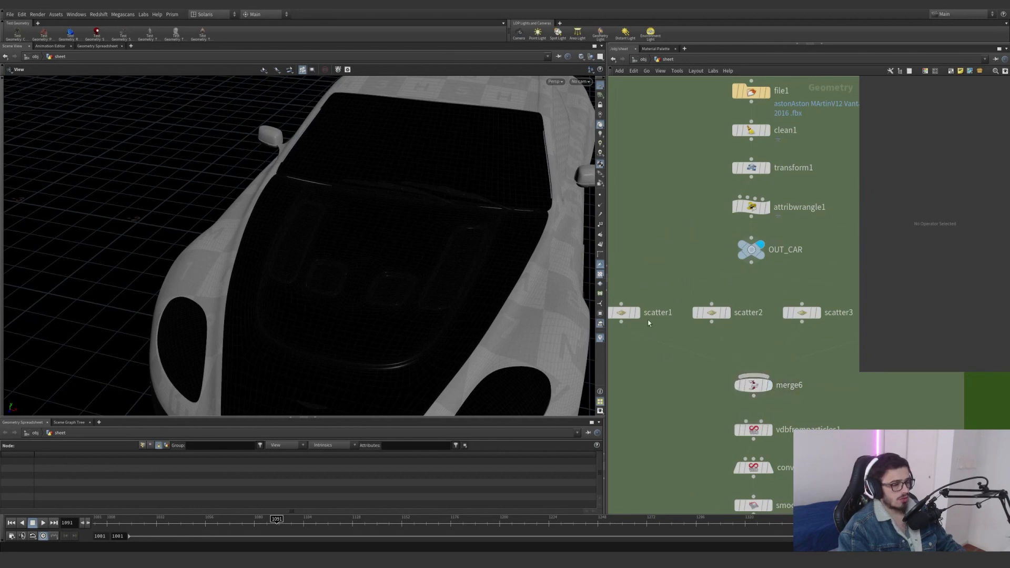
mouse_move(641, 315)
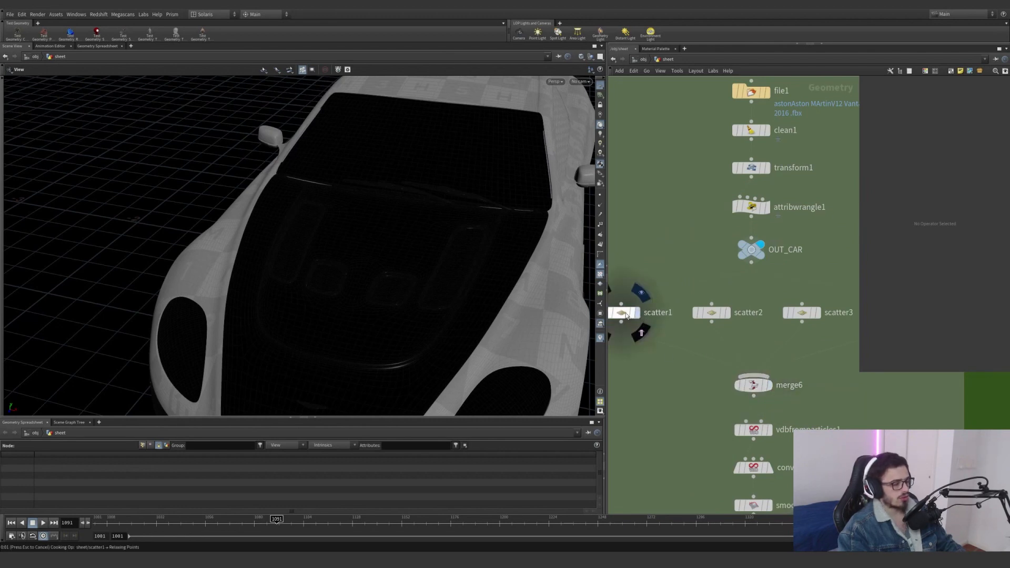
left_click(626, 315)
scroll(626, 316, "up", 2)
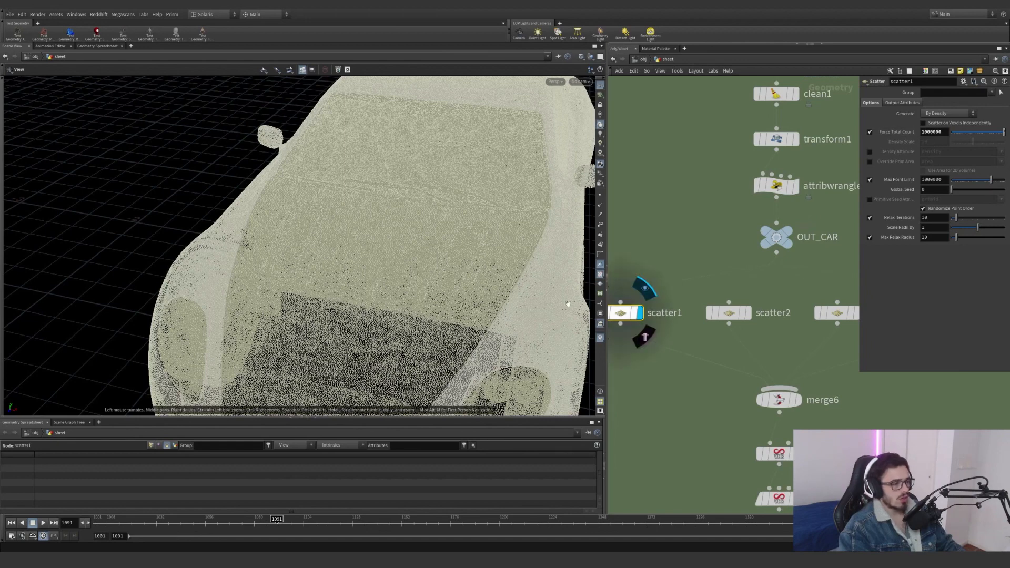
left_click_drag(568, 304, 471, 321)
left_click_drag(358, 258, 459, 300)
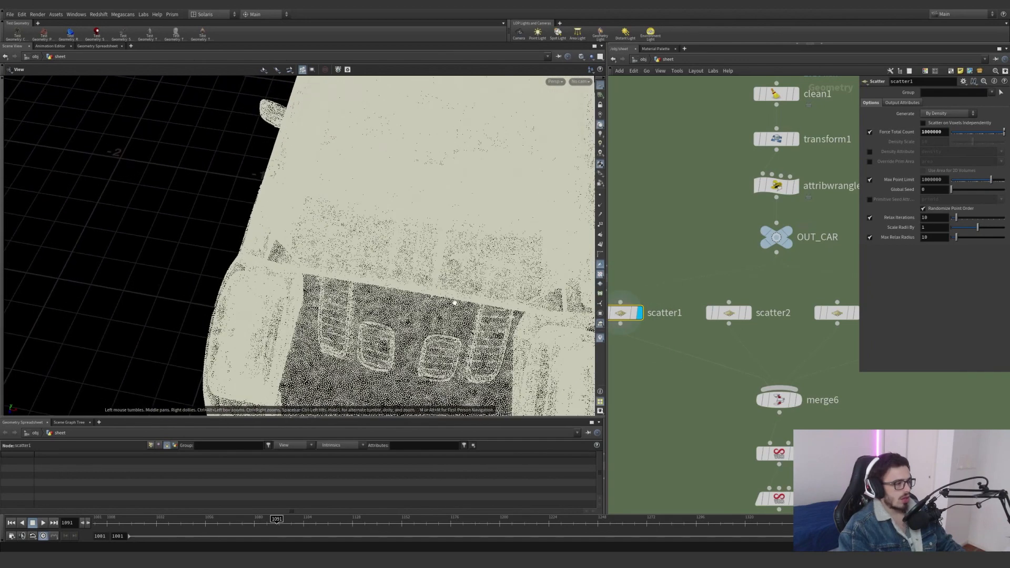
middle_click_drag(459, 299, 418, 221)
Review scatter2 and the merge6 node that combines the four scatters, checking the merged point coverage on the car.
middle_click_drag(740, 390, 707, 319)
scroll(689, 330, "down", 3)
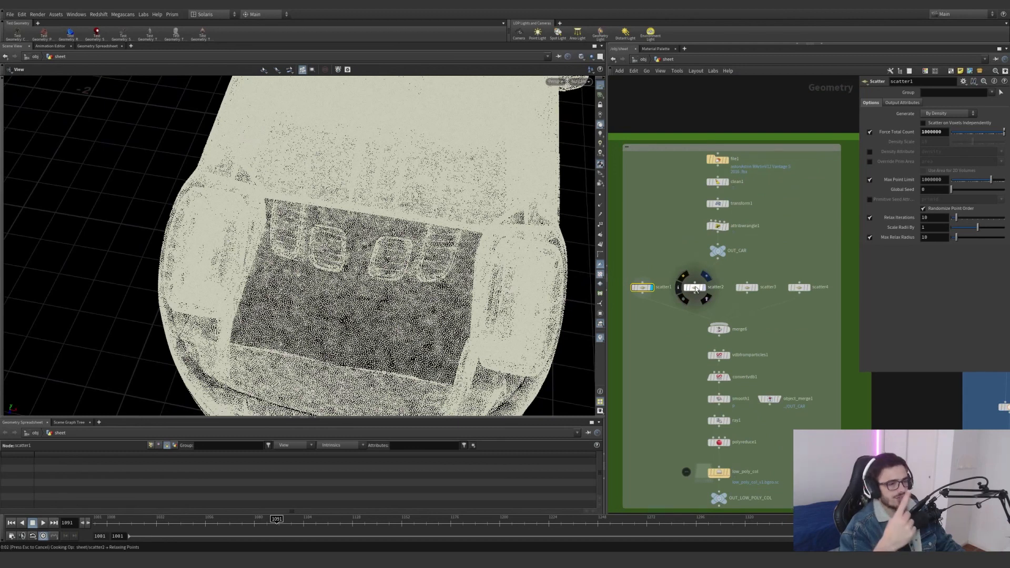
left_click(694, 288)
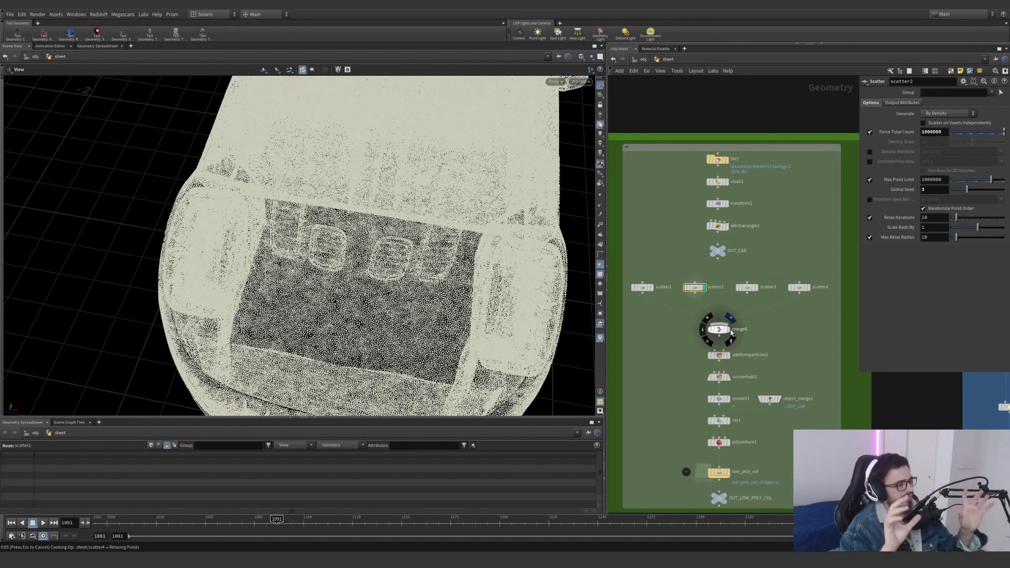
left_click(730, 329)
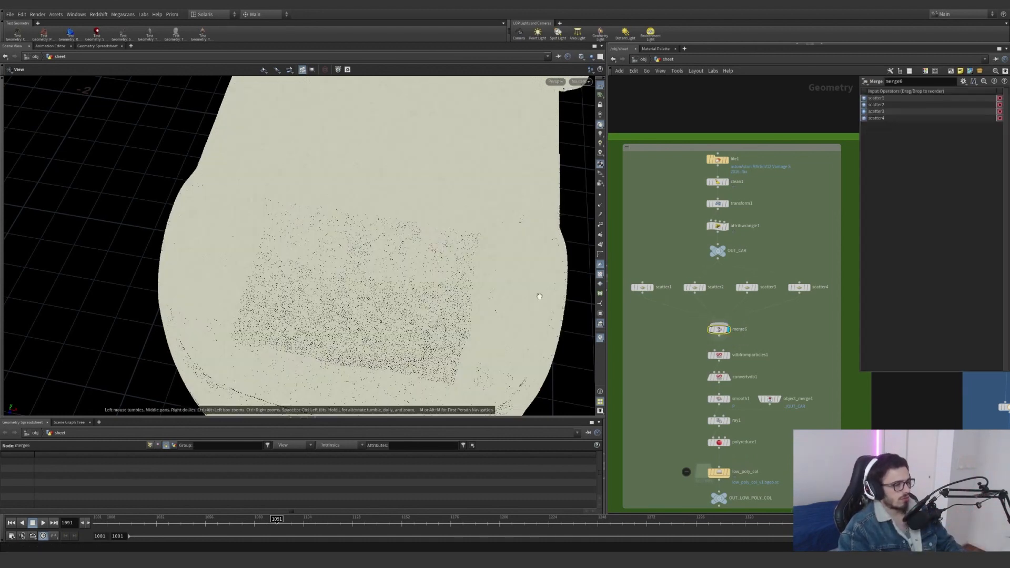
left_click_drag(539, 296, 447, 247)
Display the vdbfromparticles1 node and examine the VDB surface across the car's front and side.
scroll(750, 370, "up", 3)
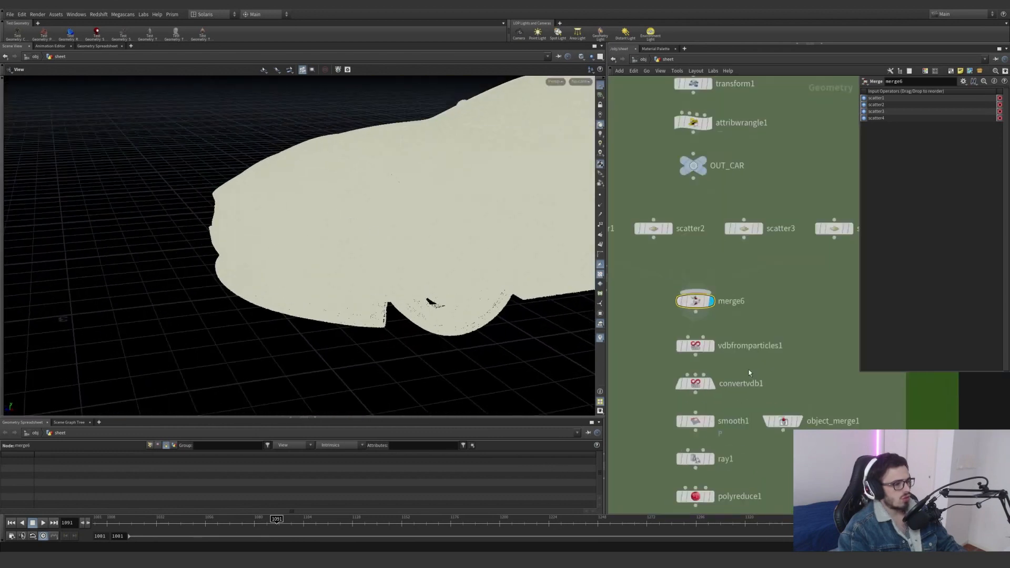
left_click(710, 346)
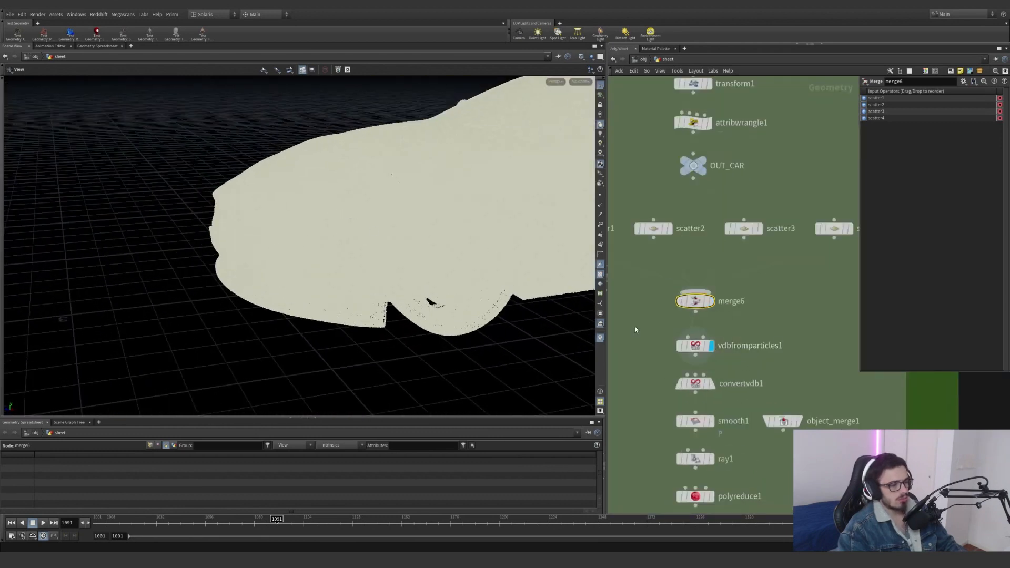
left_click_drag(379, 198, 300, 237)
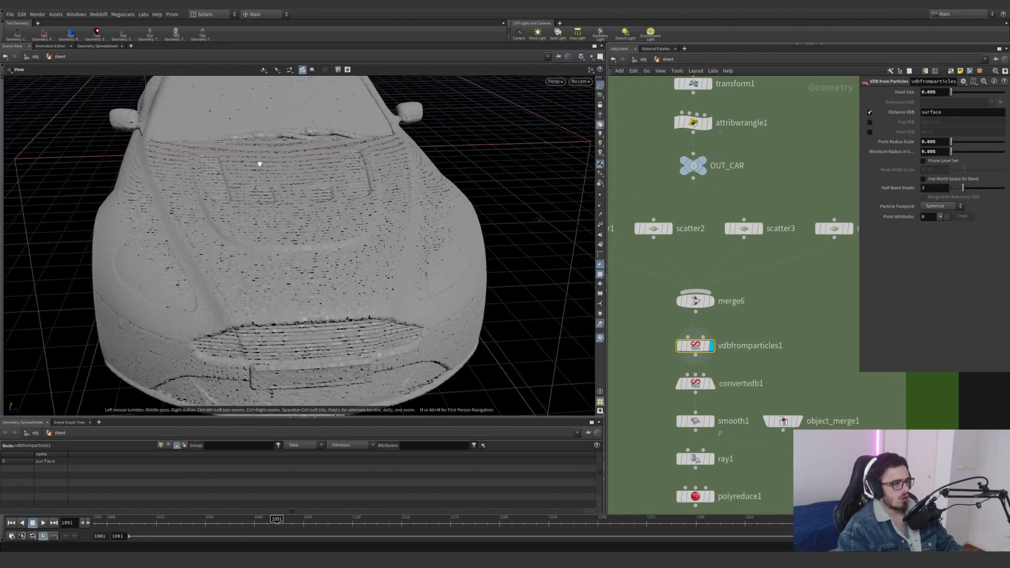
left_click_drag(260, 163, 390, 169)
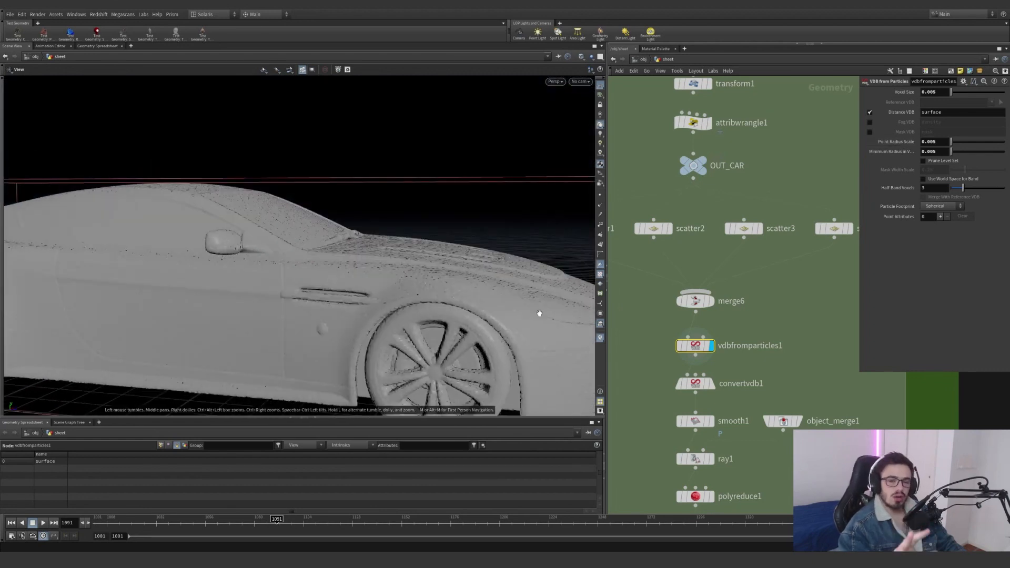
Display the convertvdb1 node and examine the polygon mesh on the car's side and hood.
mouse_move(712, 388)
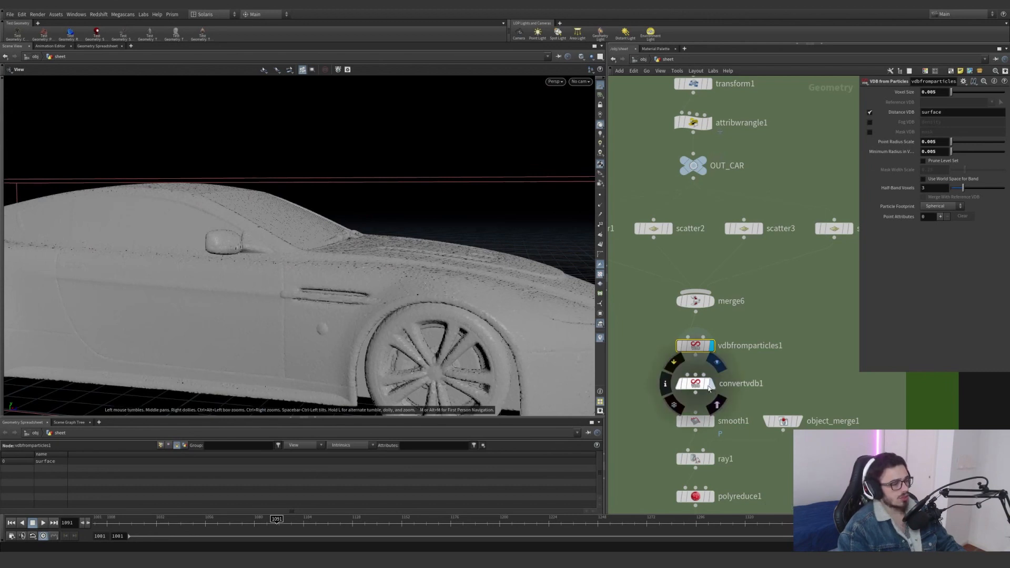
left_click(700, 386)
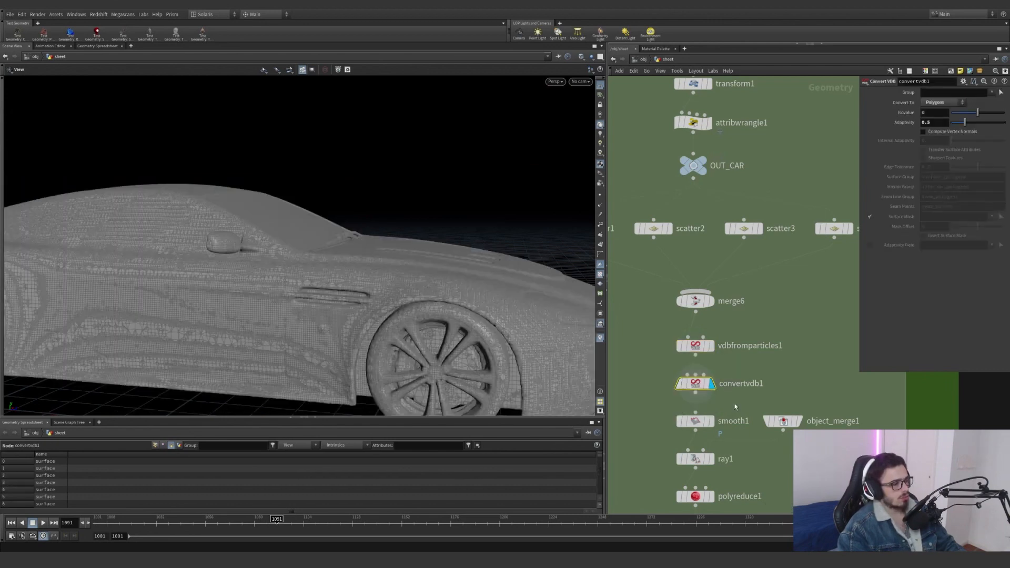
left_click_drag(419, 281, 483, 243)
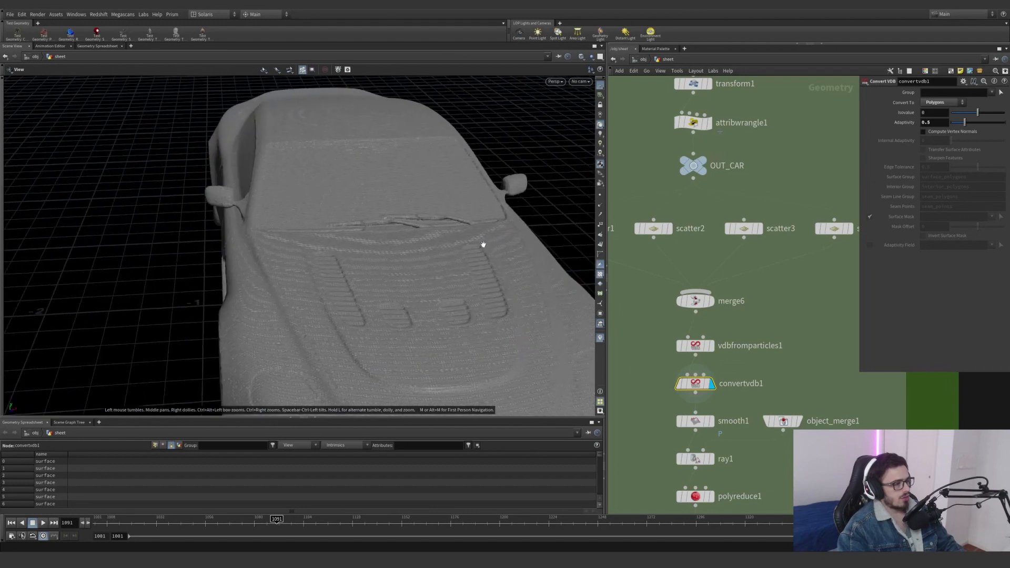
scroll(739, 285, "down", 3)
Template the OUT_CAR node to compare the original car with the converted VDB mesh.
mouse_move(698, 184)
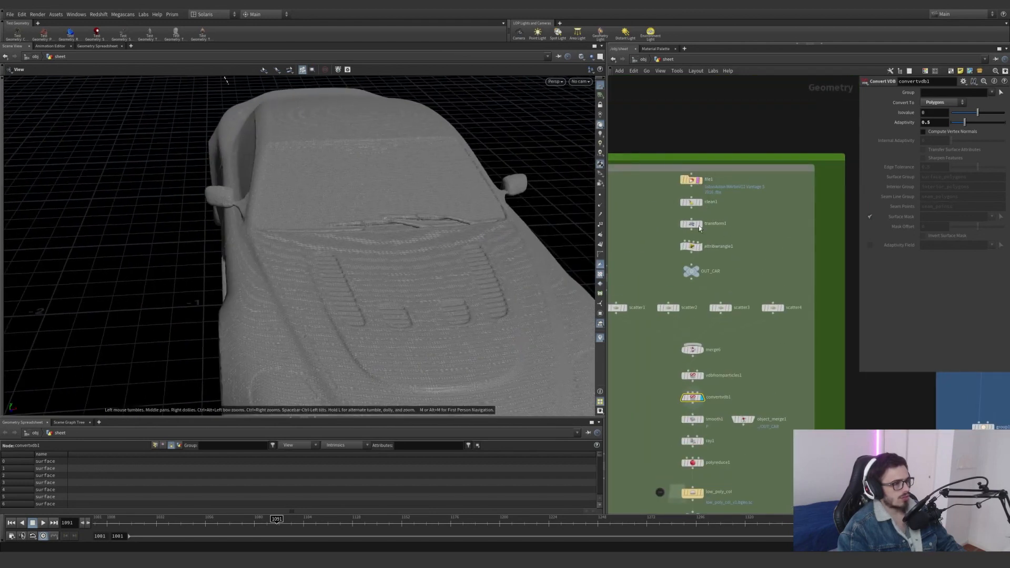
left_click(695, 275)
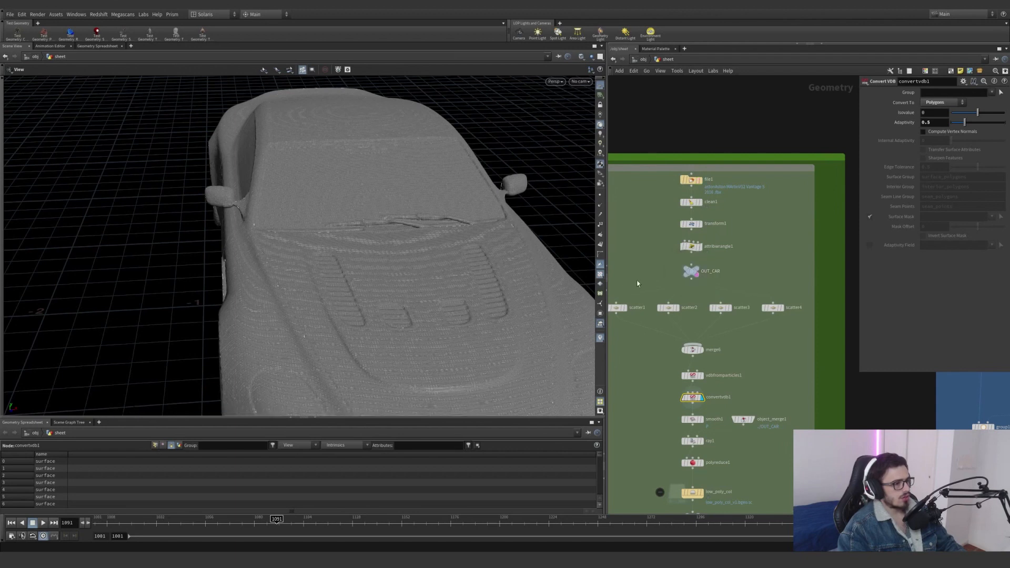
middle_click_drag(464, 292, 424, 218)
Add an unconnected Transform node beside the convertvdb1 node.
key("Tab")
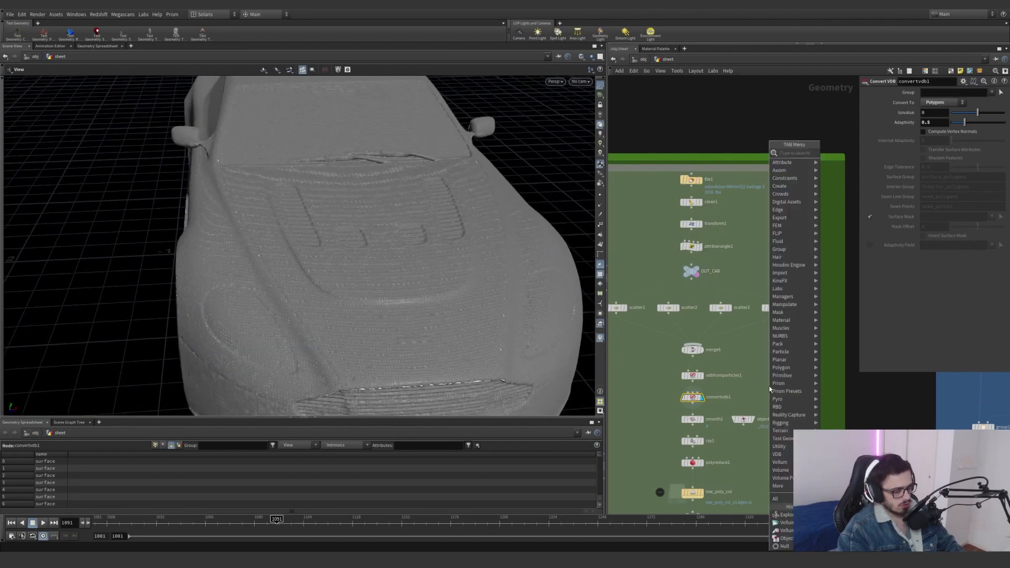
type("tr")
key("Down")
key("Return")
left_click(769, 386)
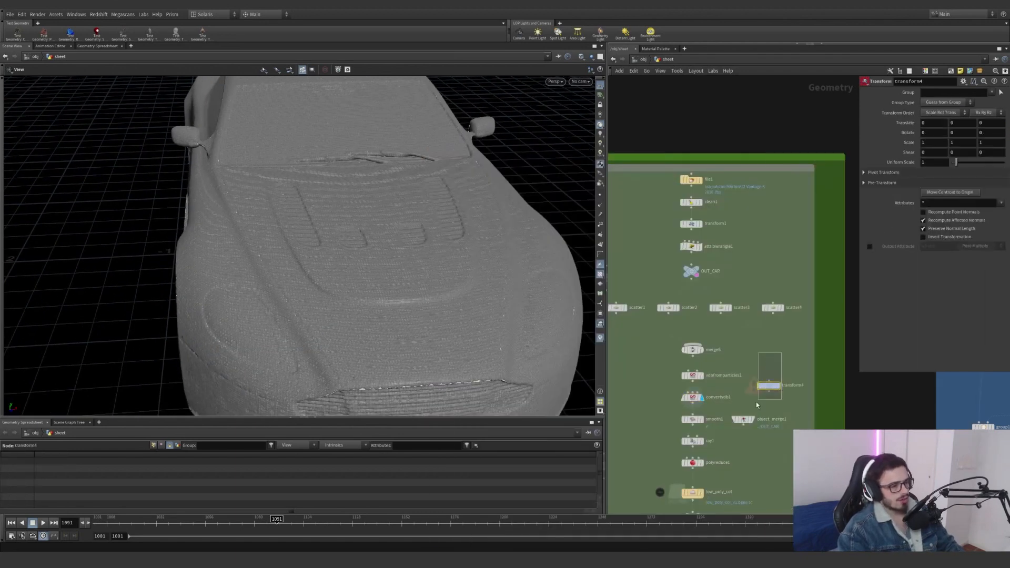
Display OUT_CAR with convertvdb1 templated over it and examine up close the offset between the two surfaces.
left_click(703, 262)
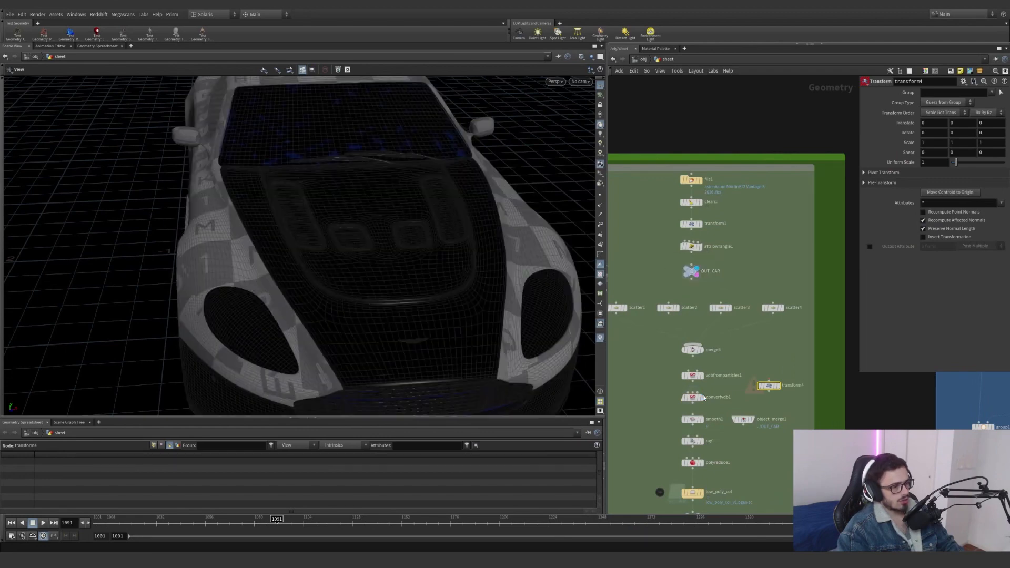
mouse_move(699, 397)
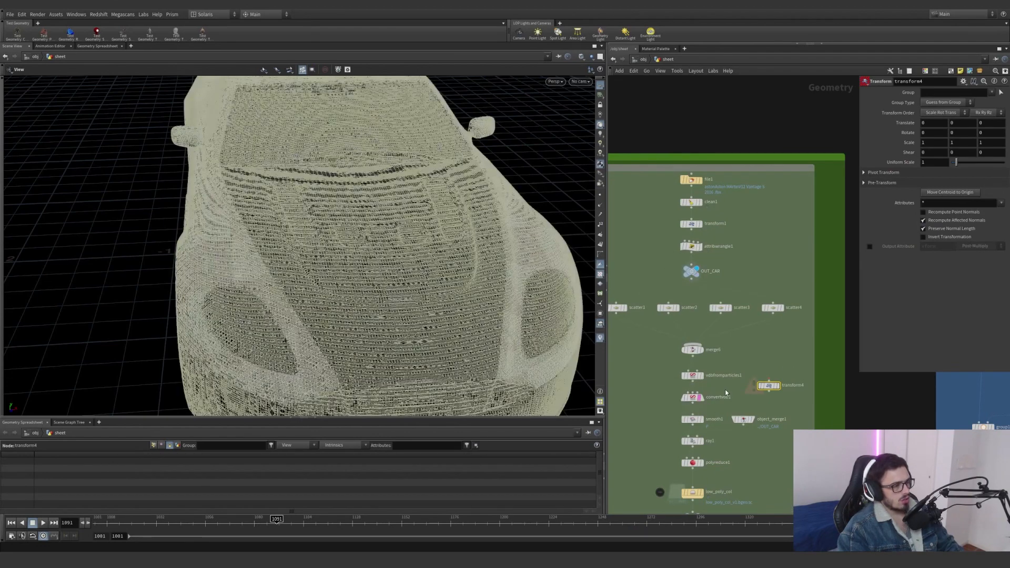
left_click_drag(394, 231, 441, 297)
right_click_drag(442, 298, 624, 256)
left_click_drag(421, 273, 261, 273)
middle_click_drag(261, 273, 271, 332)
right_click_drag(272, 332, 406, 327)
middle_click_drag(307, 293, 318, 338)
left_click_drag(318, 339, 274, 303)
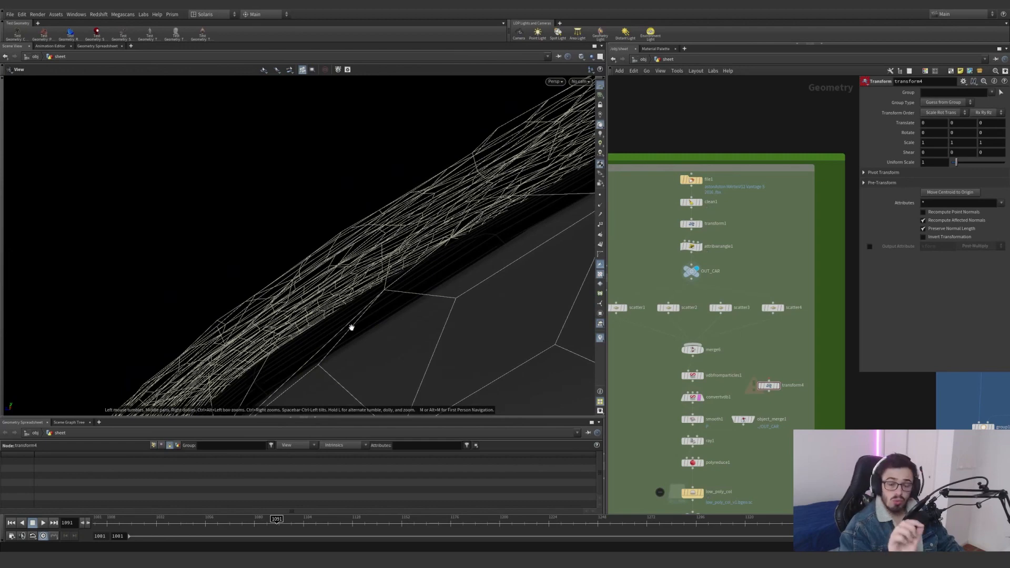
Display the smooth1 node without the convertvdb1 template and examine the smoothed hood and front grille.
scroll(713, 433, "up", 2)
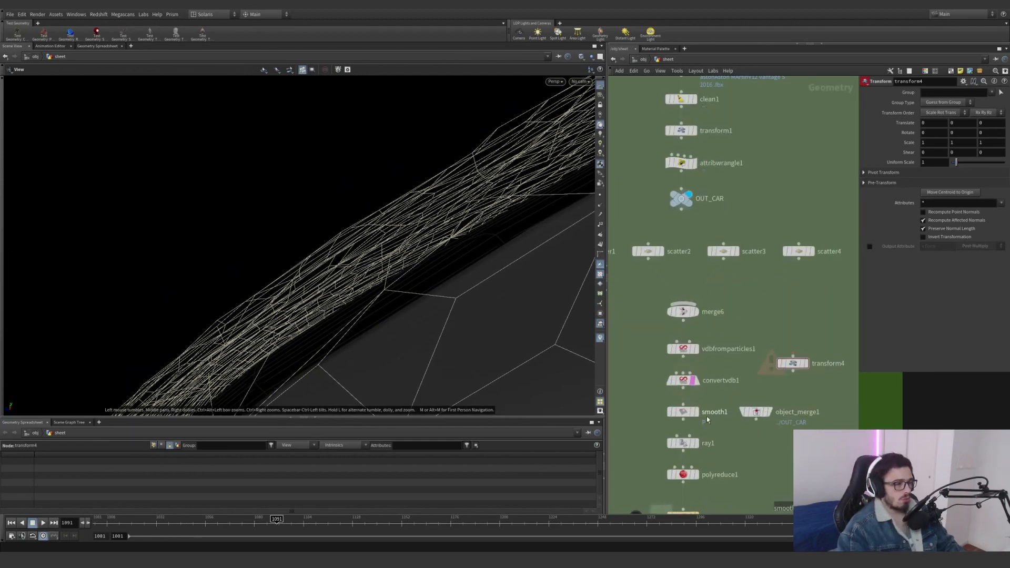
right_click_drag(427, 226, 588, 329)
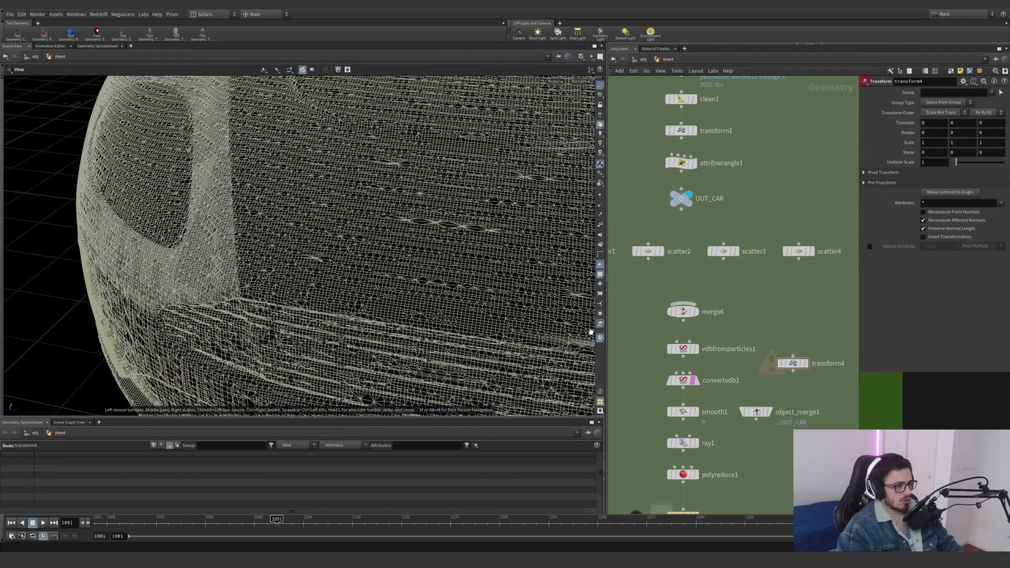
left_click(695, 382)
mouse_move(700, 415)
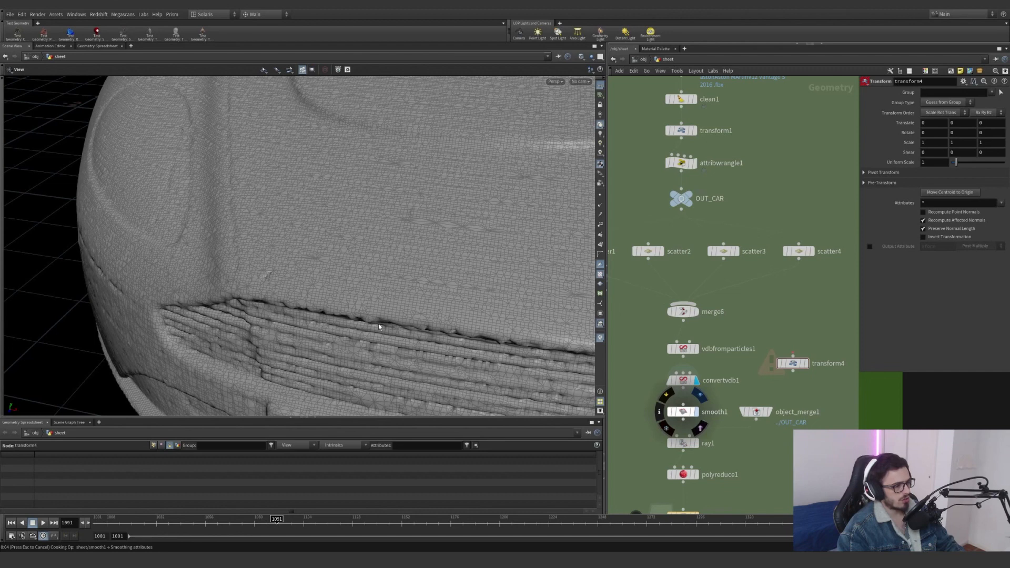
left_click(690, 411)
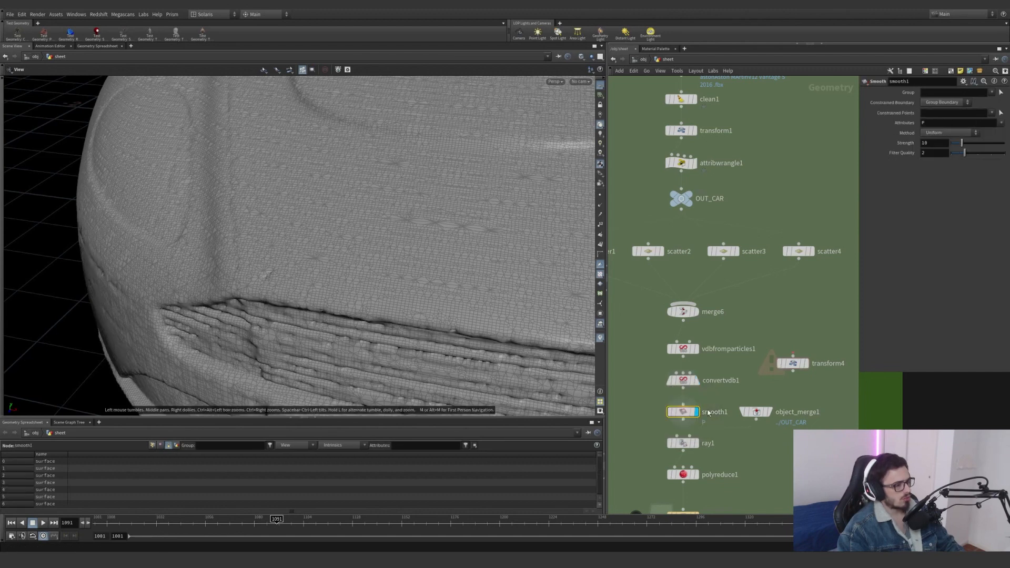
right_click_drag(402, 295, 225, 327)
middle_click_drag(531, 286, 396, 291)
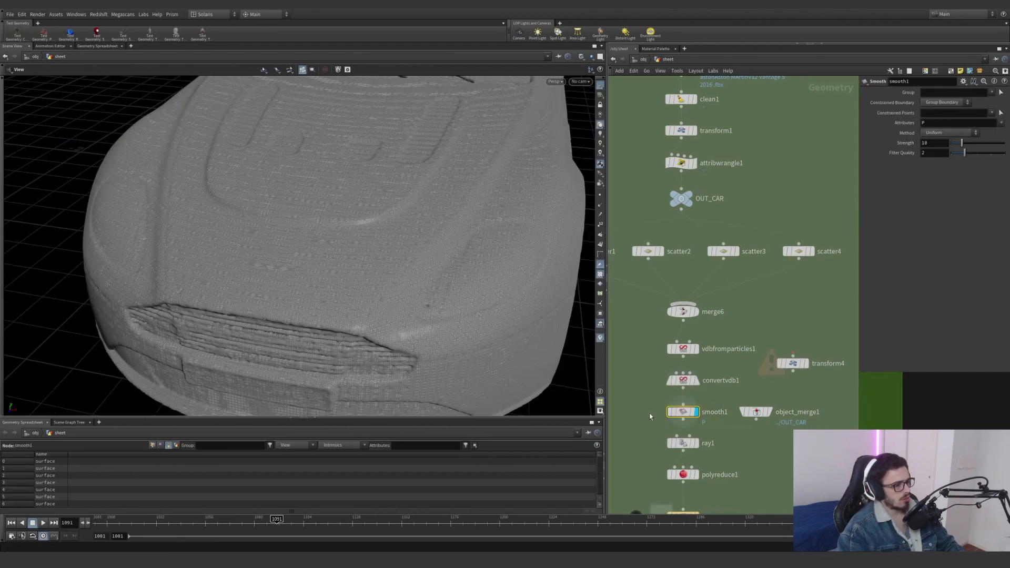
Display the original car through object_merge1, followed by the ray1 node that projects the smoothed mesh.
middle_click_drag(649, 413, 637, 338)
left_click(757, 337)
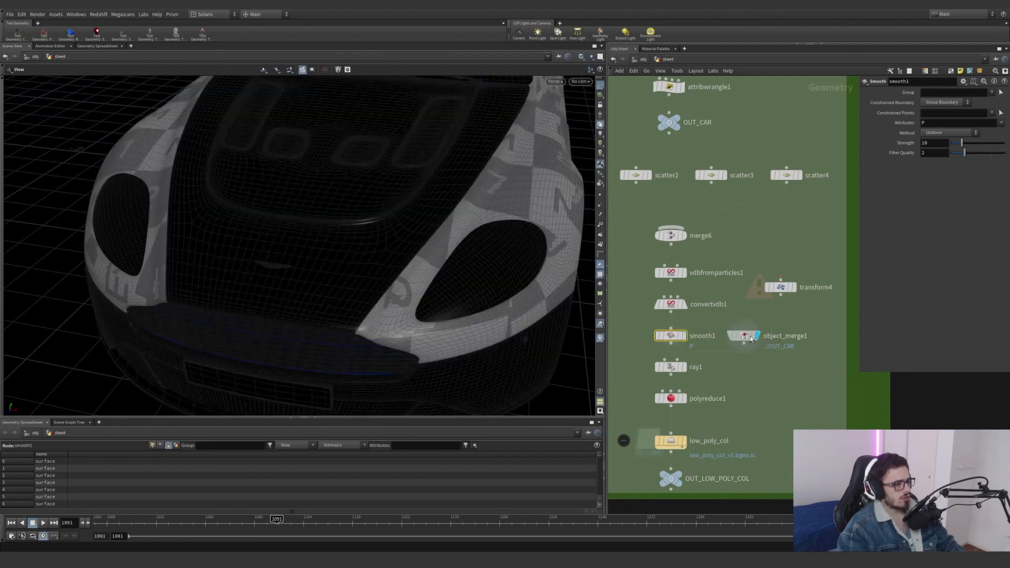
left_click(683, 366)
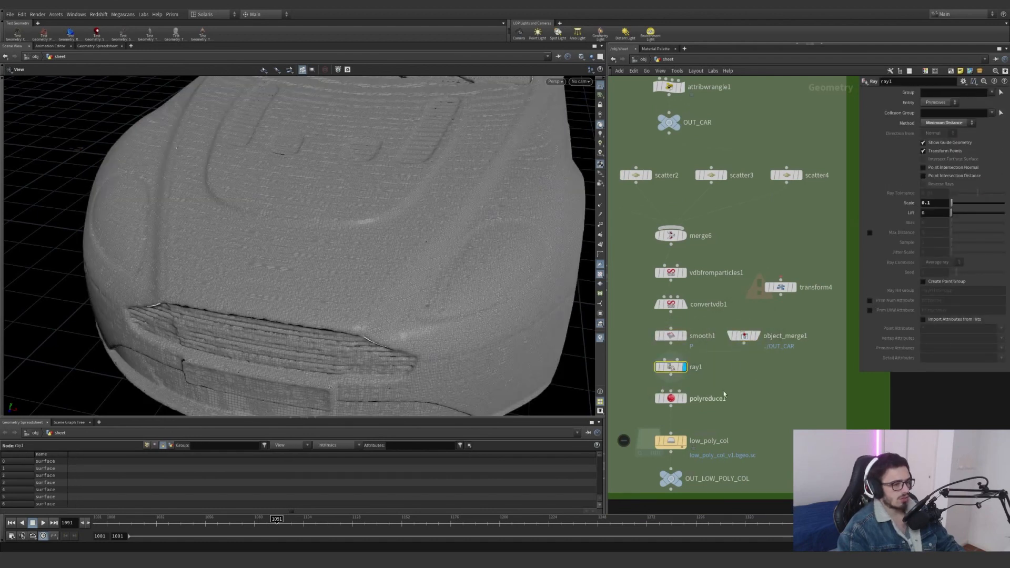
Switch the display between smooth1 and ray1 and compare their surfaces up close at the windshield wipers and windshield.
mouse_move(687, 341)
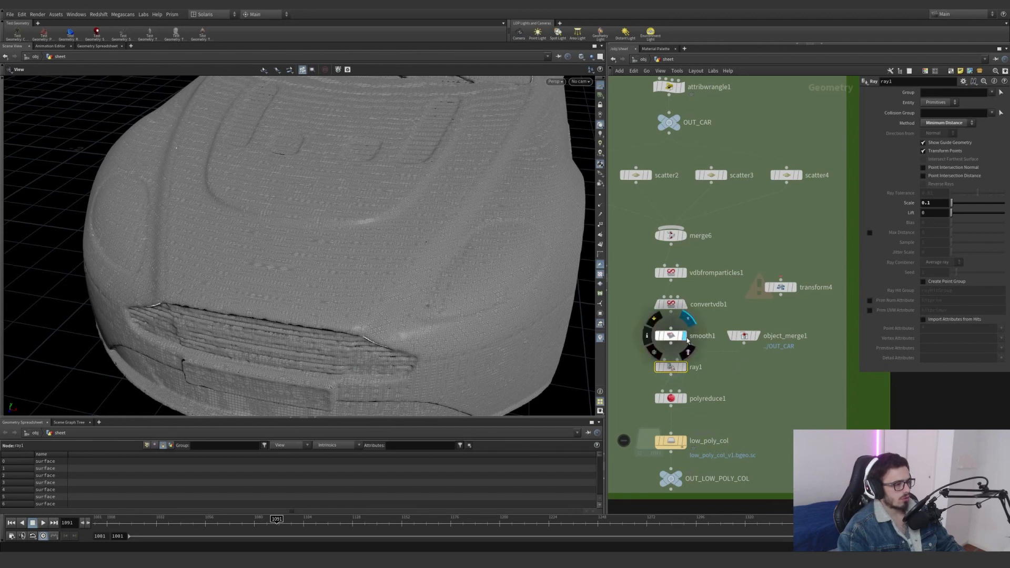
middle_click_drag(441, 157, 360, 310)
right_click_drag(360, 263, 421, 263)
left_click_drag(421, 263, 362, 255)
right_click_drag(362, 255, 415, 287)
left_click(684, 367)
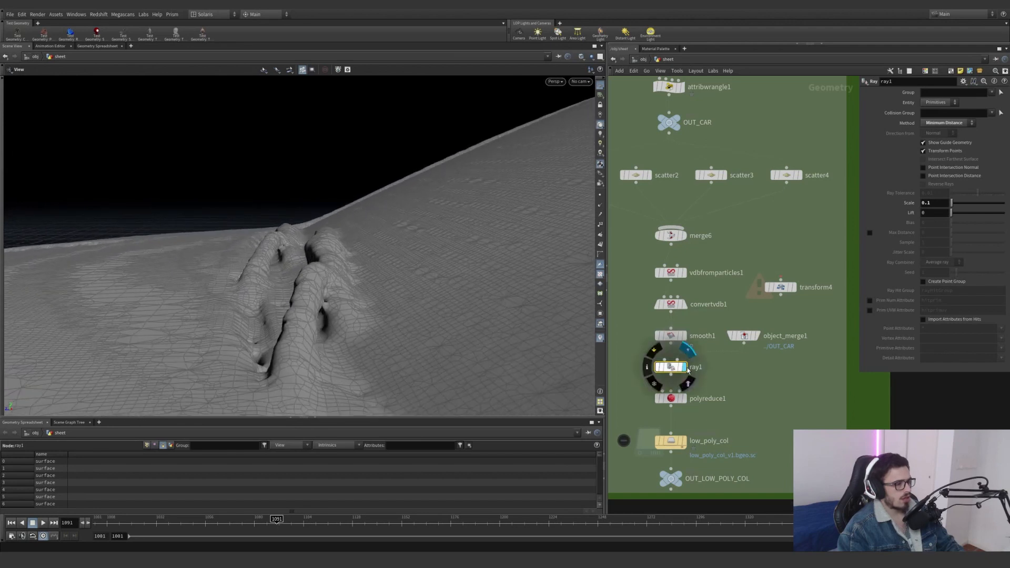
mouse_move(255, 289)
left_mouse_down()
mouse_move(270, 281)
mouse_move(253, 280)
left_mouse_up()
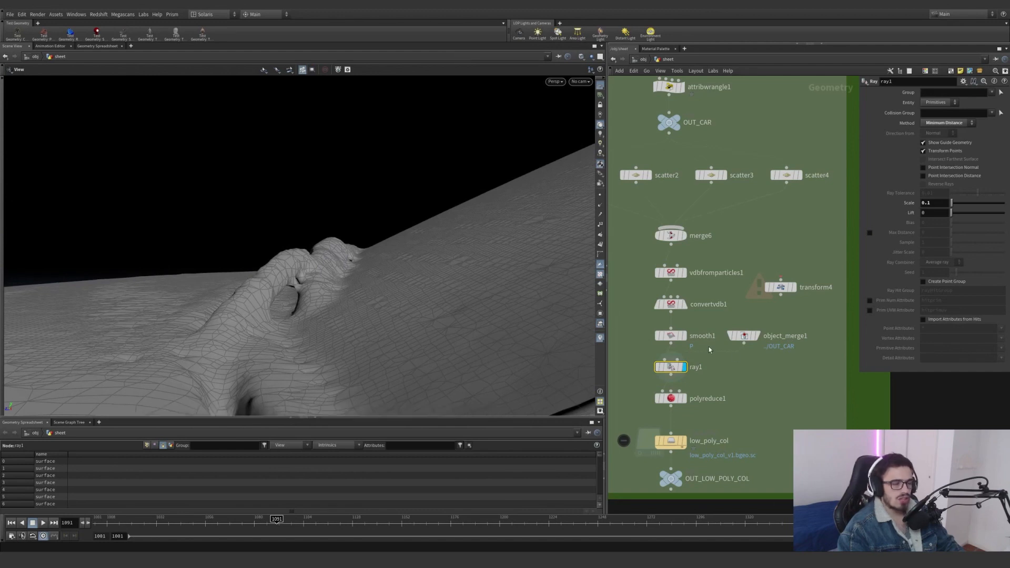
left_click(684, 335)
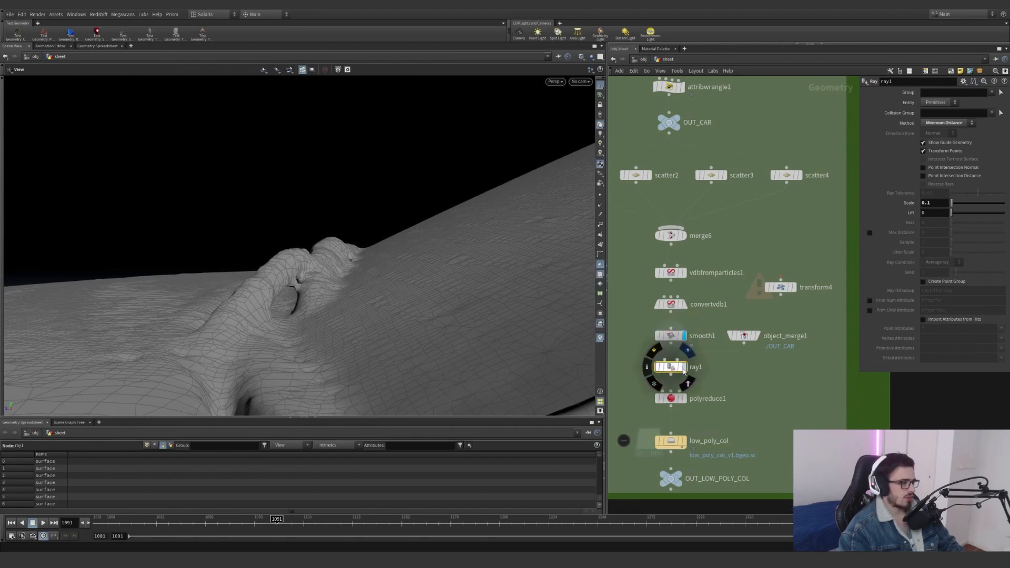
left_click(682, 366)
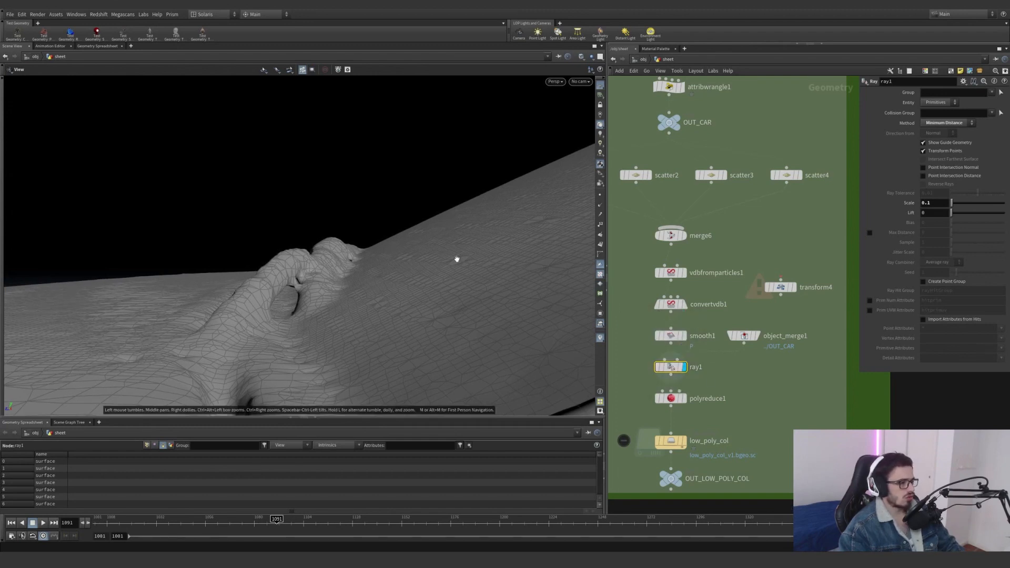
left_click_drag(508, 274, 387, 237)
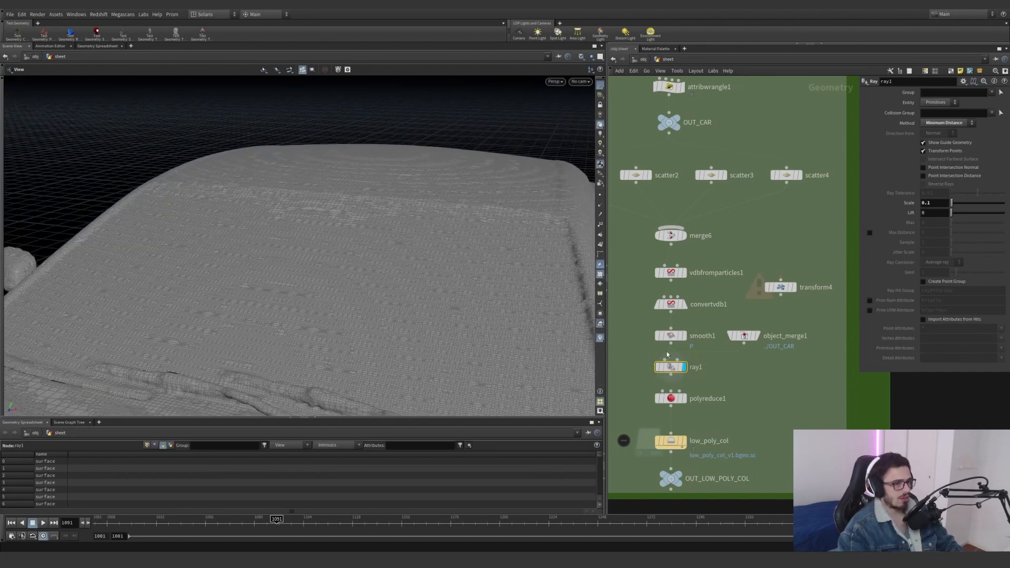
Try a Scale of 0.05 on the ray1 node and examine the windshield and wipers.
left_click(930, 205)
key("BackSpace")
type("05")
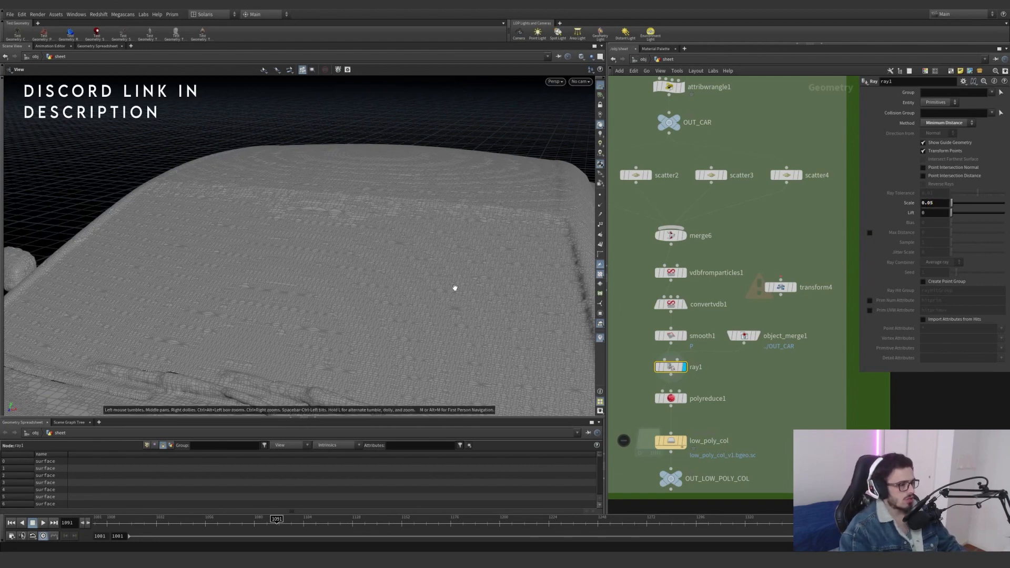
left_click_drag(455, 288, 431, 279)
middle_click_drag(430, 279, 406, 239)
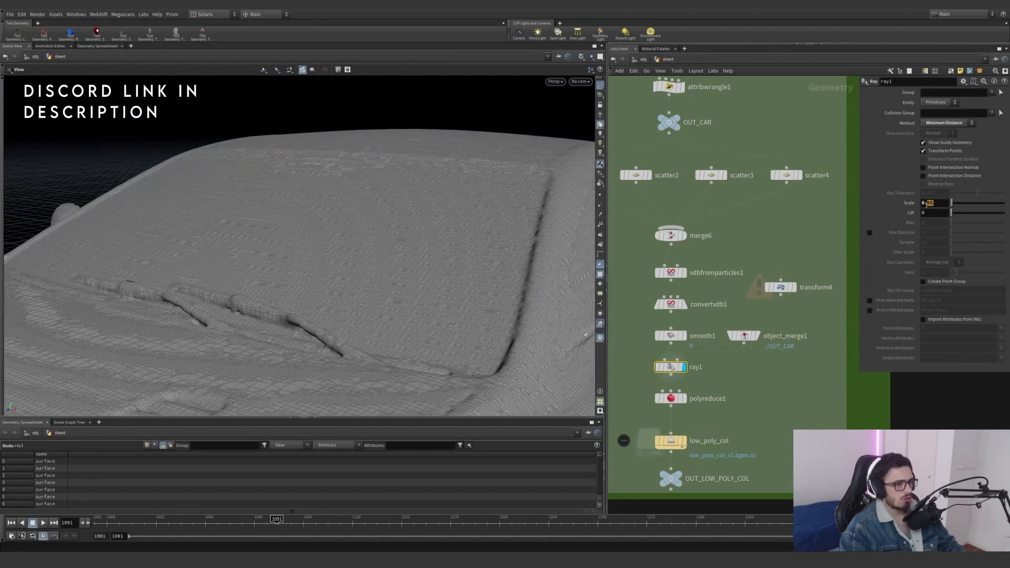
Set the ray1 node's Scale back to 0.1 and examine the windshield surface.
type("1")
key("Return")
left_click(781, 379)
left_click_drag(359, 326, 367, 173)
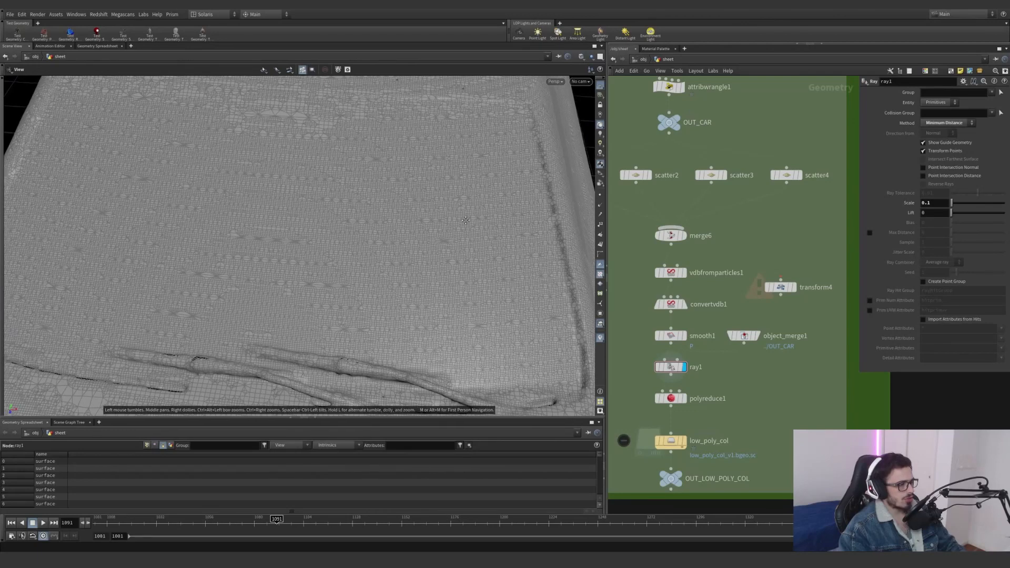
left_click_drag(466, 220, 386, 189)
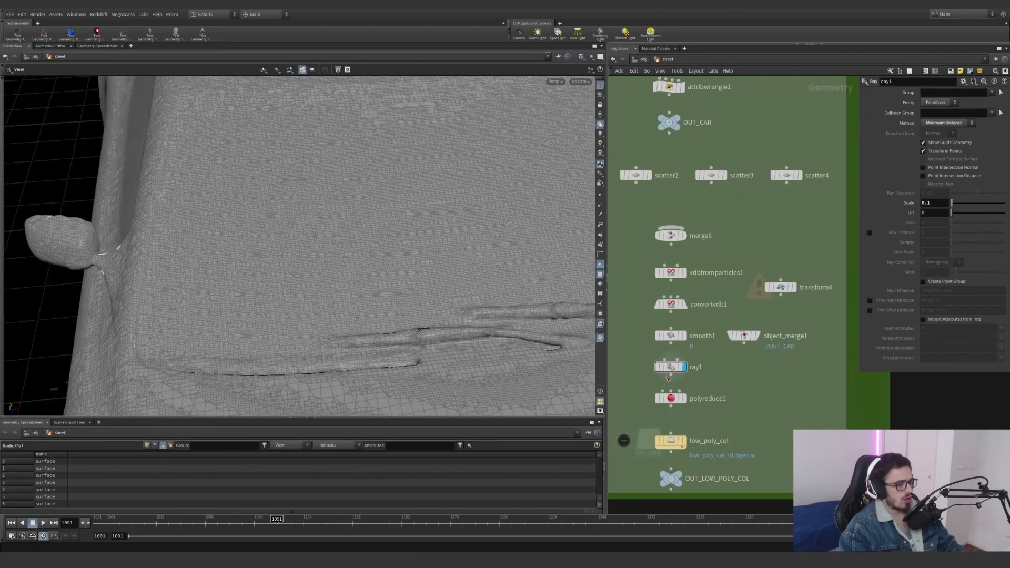
Display the low_poly_col node to examine the reduced car mesh and show the polyreduce1 node's reduction settings.
key("r")
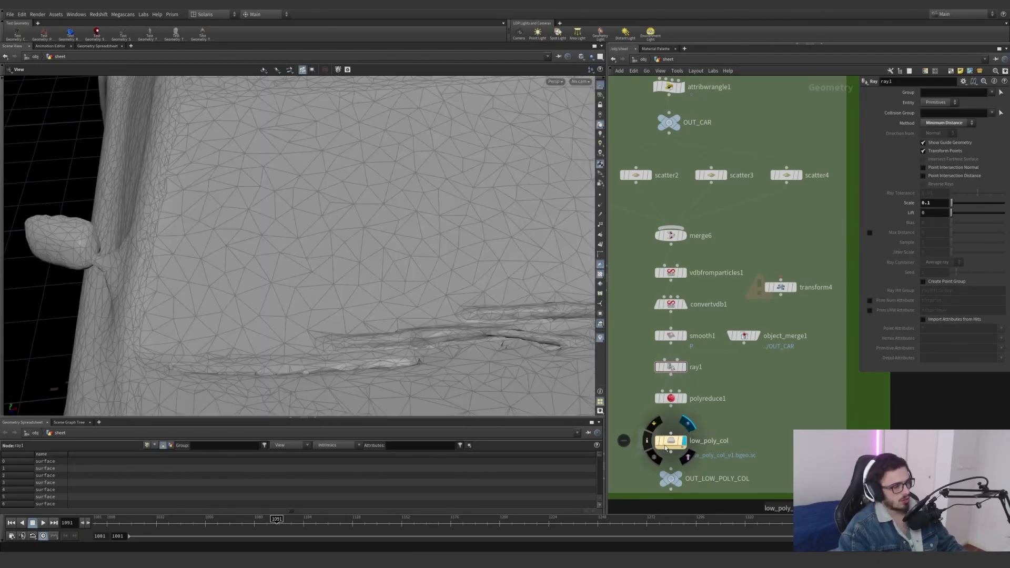
left_click_drag(520, 294, 399, 271)
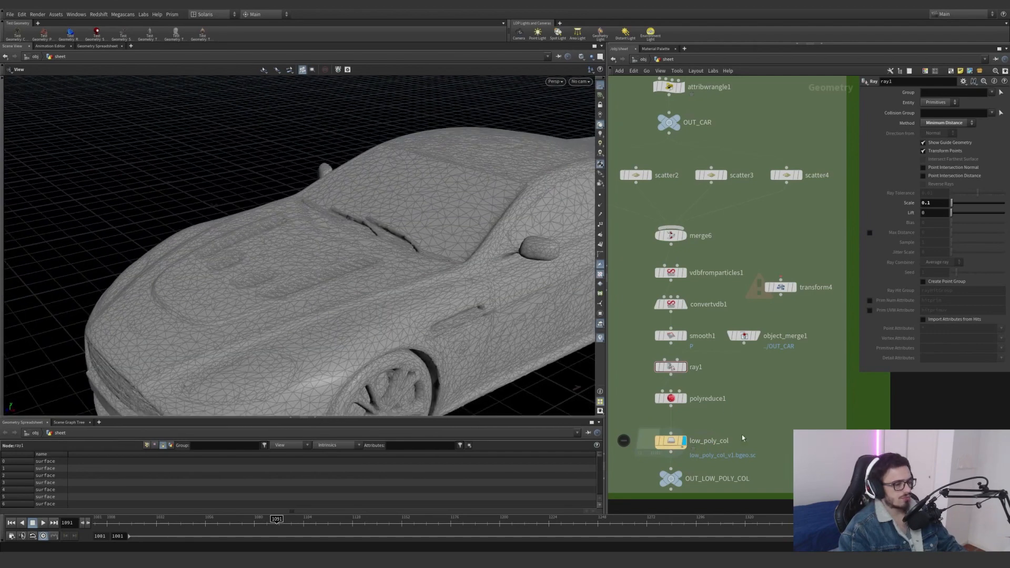
left_click(670, 399)
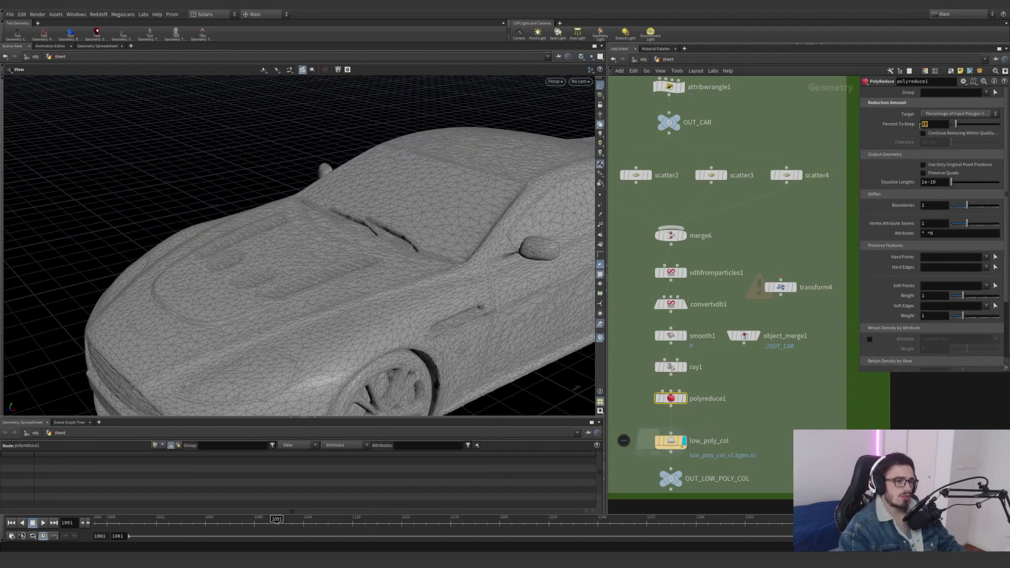
Survey the blue and purple network boxes and display the object_merge8 node that starts the blue one.
scroll(797, 425, "down", 10)
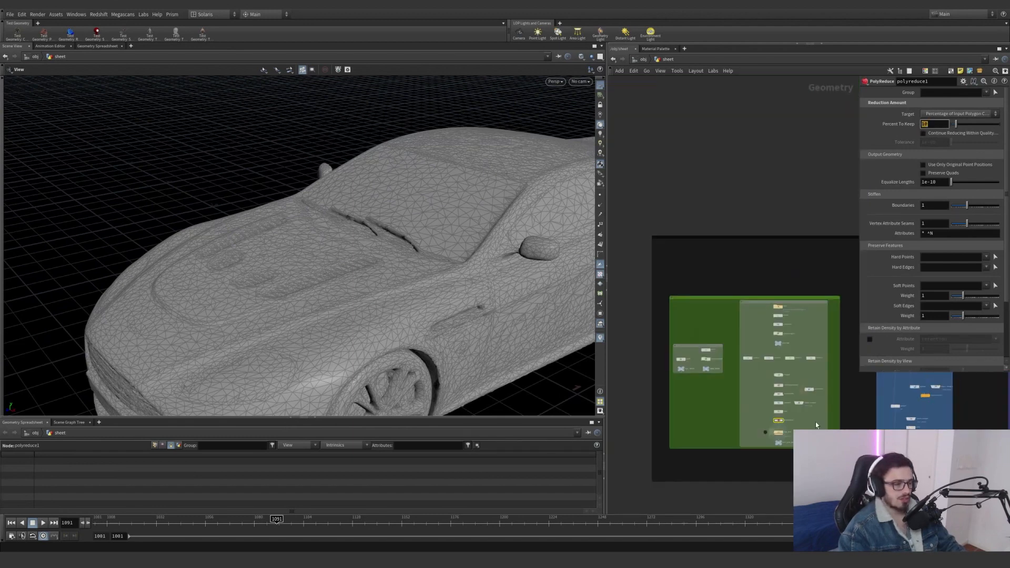
middle_click_drag(750, 276, 642, 253)
scroll(744, 370, "up", 5)
scroll(776, 333, "down", 6)
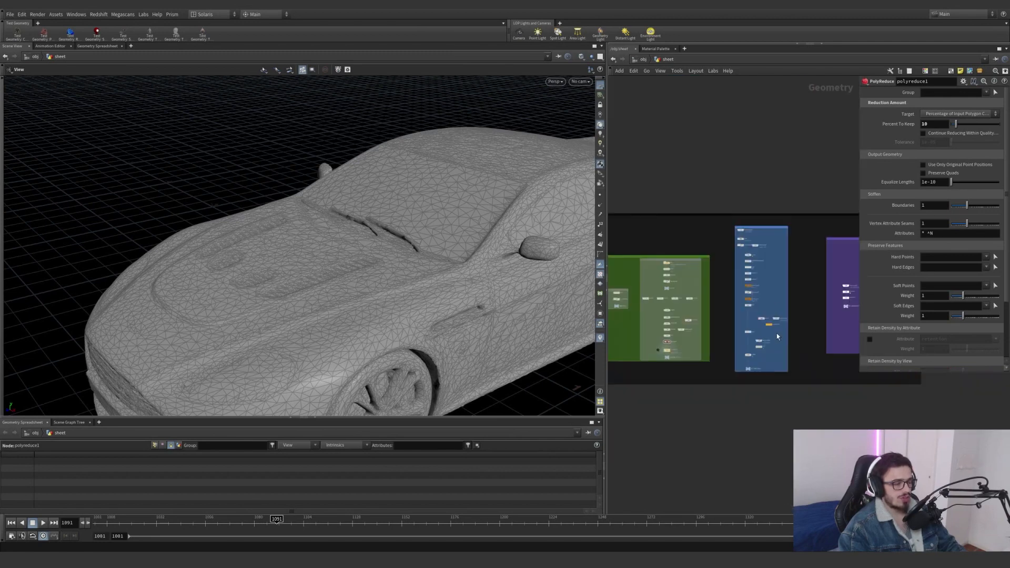
mouse_move(743, 237)
middle_click_drag(787, 275, 726, 296)
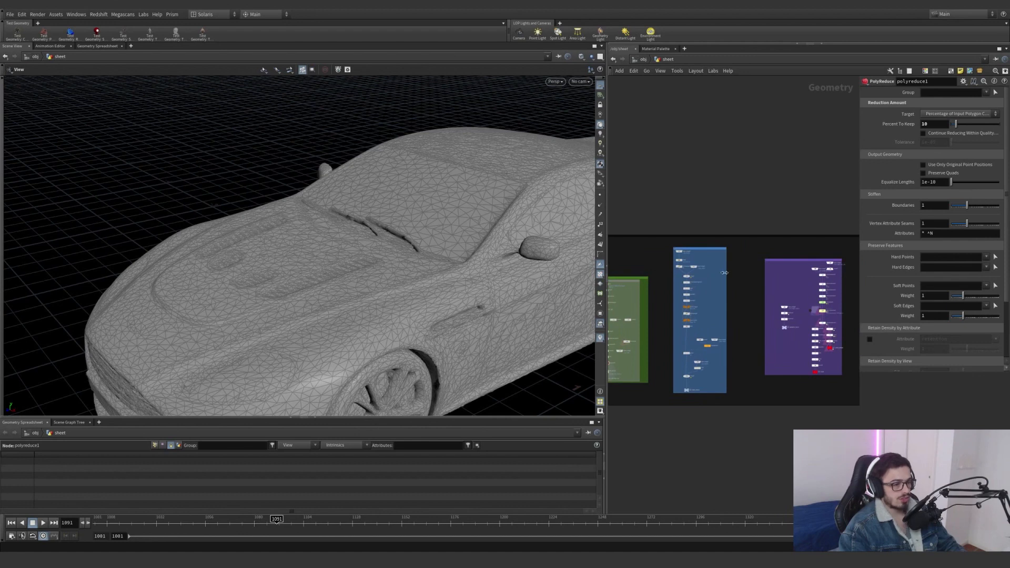
scroll(684, 258, "up", 6)
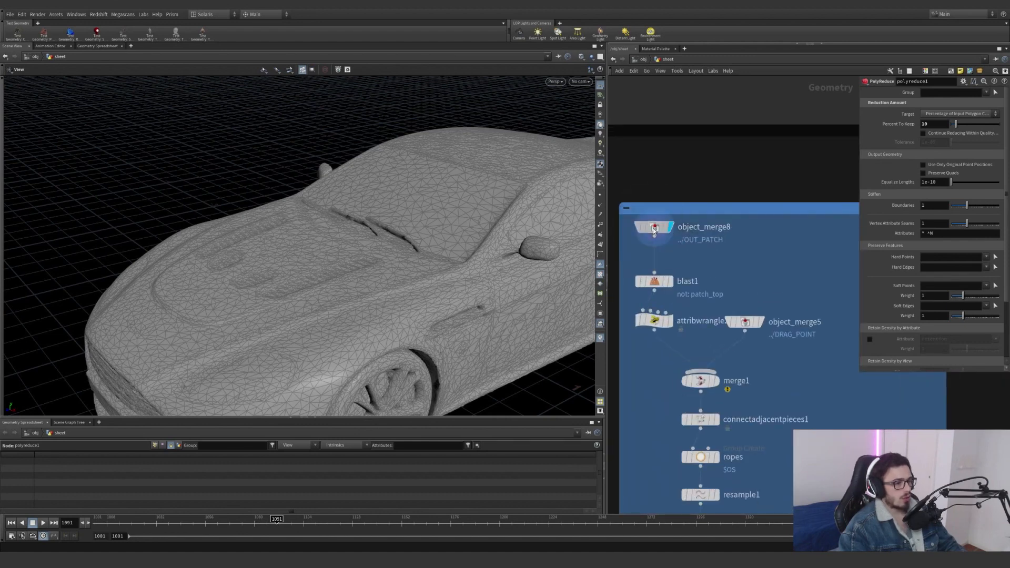
left_click(654, 229)
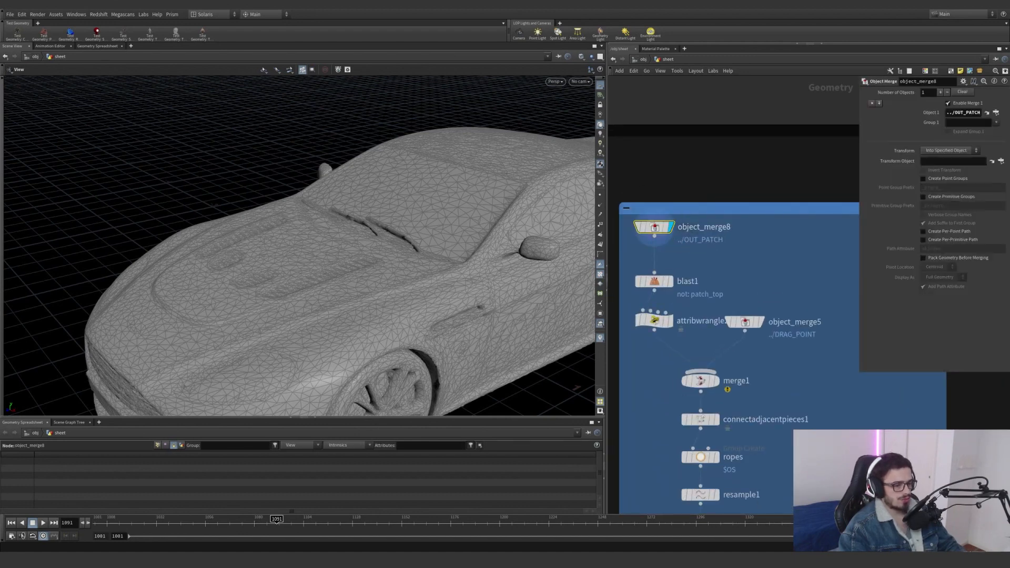
Trace object_merge8's OUT_PATCH source to the small group of nodes in the green network box.
scroll(712, 308, "down", 6)
middle_click_drag(731, 301, 821, 269)
scroll(697, 345, "up", 4)
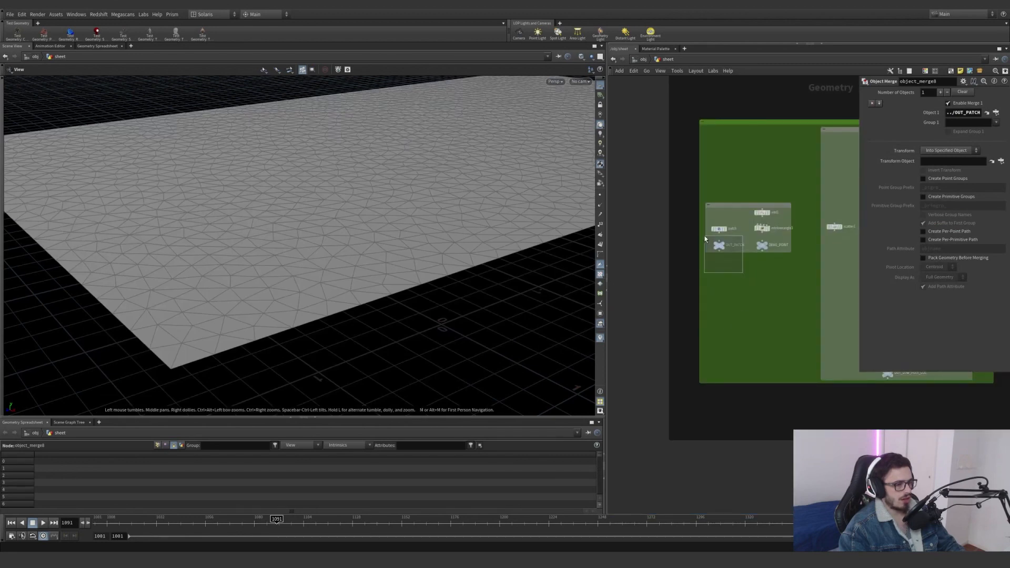
scroll(704, 239, "down", 5)
scroll(737, 230, "up", 6)
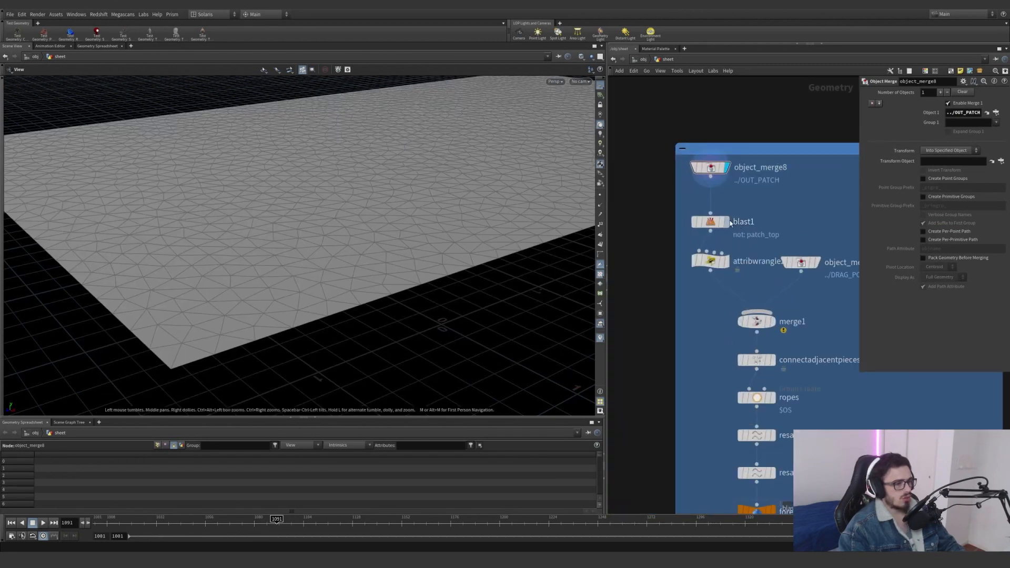
Display the blast1 node with object_merge8 templated and examine where the patch_top points lie on the cloth patch.
left_click(727, 221)
key("g")
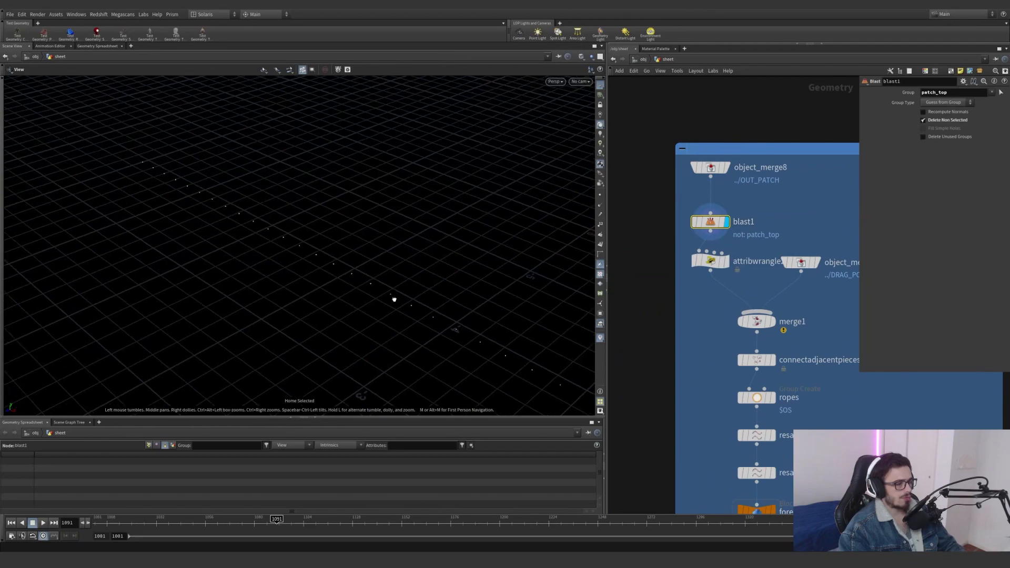
left_click_drag(394, 299, 198, 296)
left_click(724, 167)
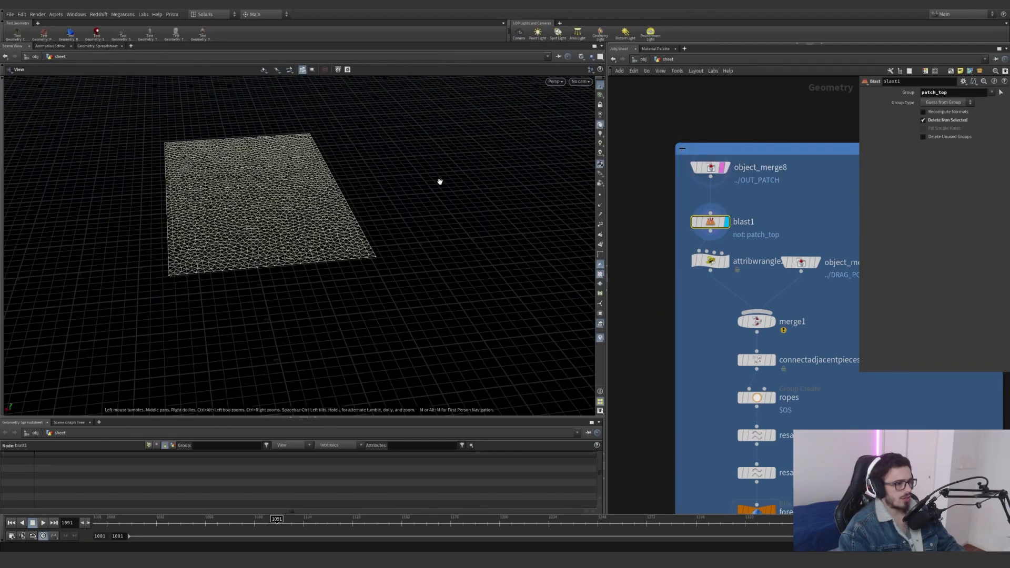
left_click_drag(440, 182, 210, 306)
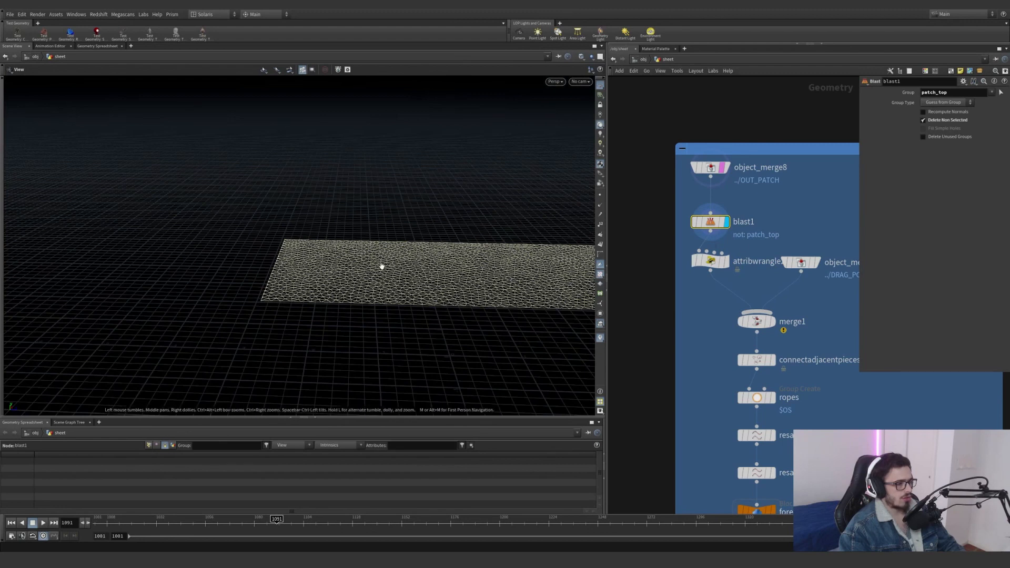
left_click_drag(273, 283, 274, 296)
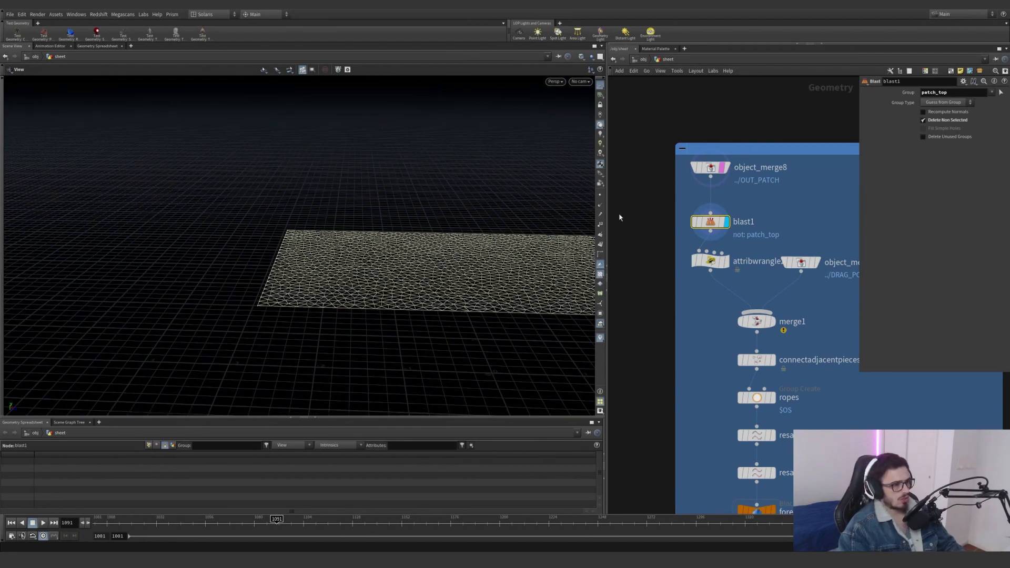
Review the name expression in the attribwrangle node below blast1 and show object_merge5's point attributes in the spreadsheet.
left_click(727, 261)
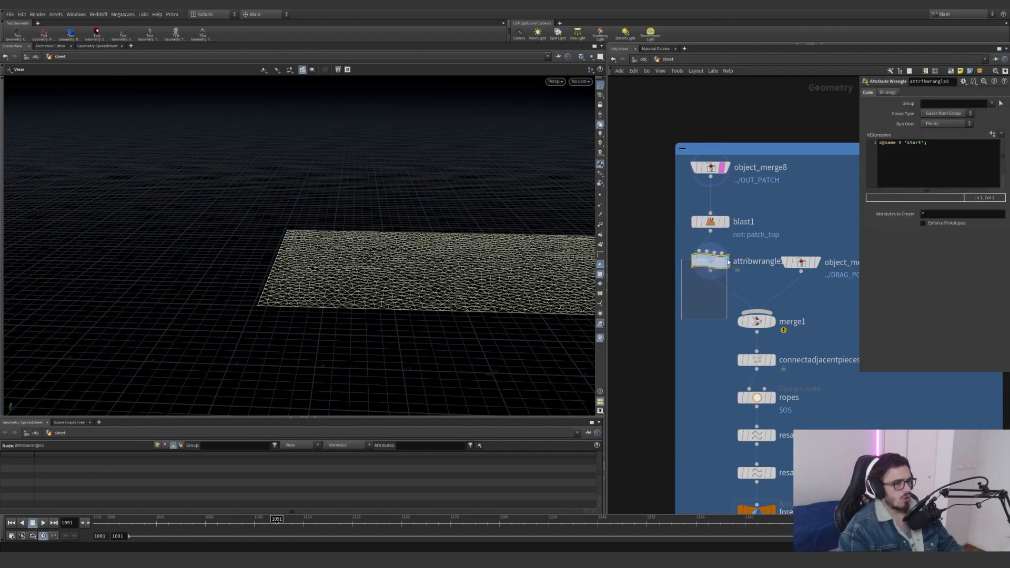
left_click(727, 261)
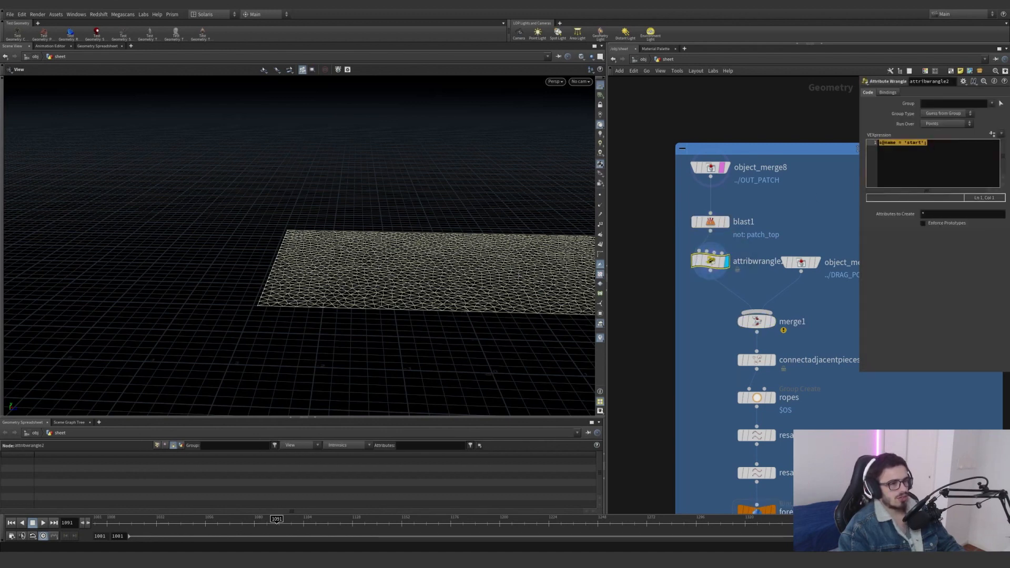
left_click(813, 262)
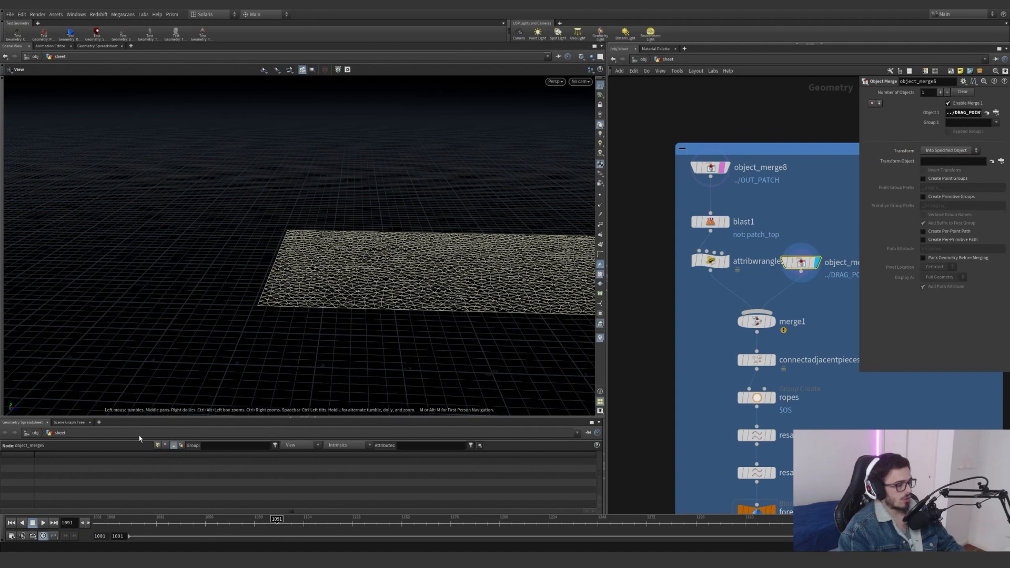
left_click(157, 444)
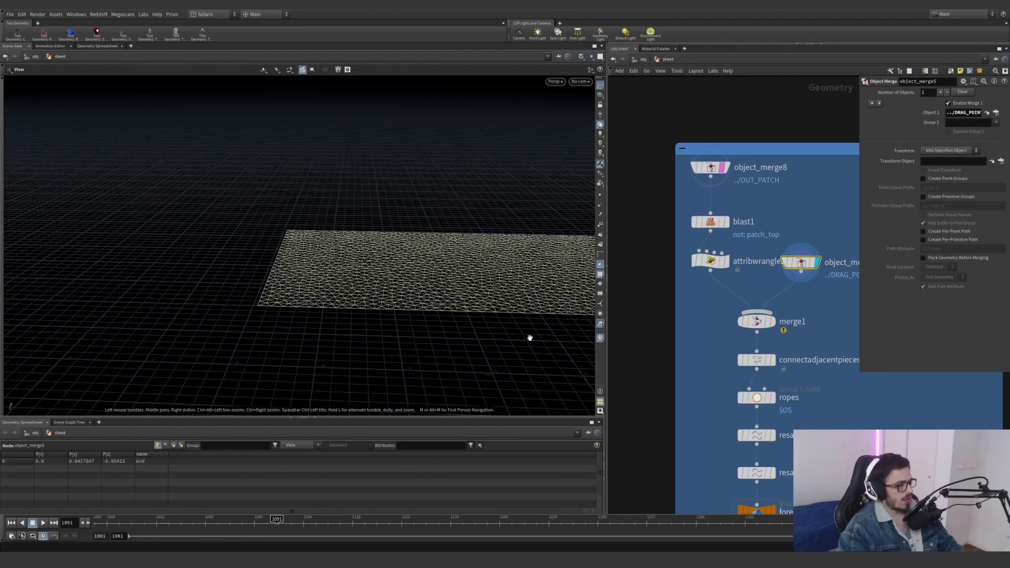
Compare the name attribute on the attribwrangle node below blast1 and object_merge5, and display merge1, which combines both.
left_click(708, 261)
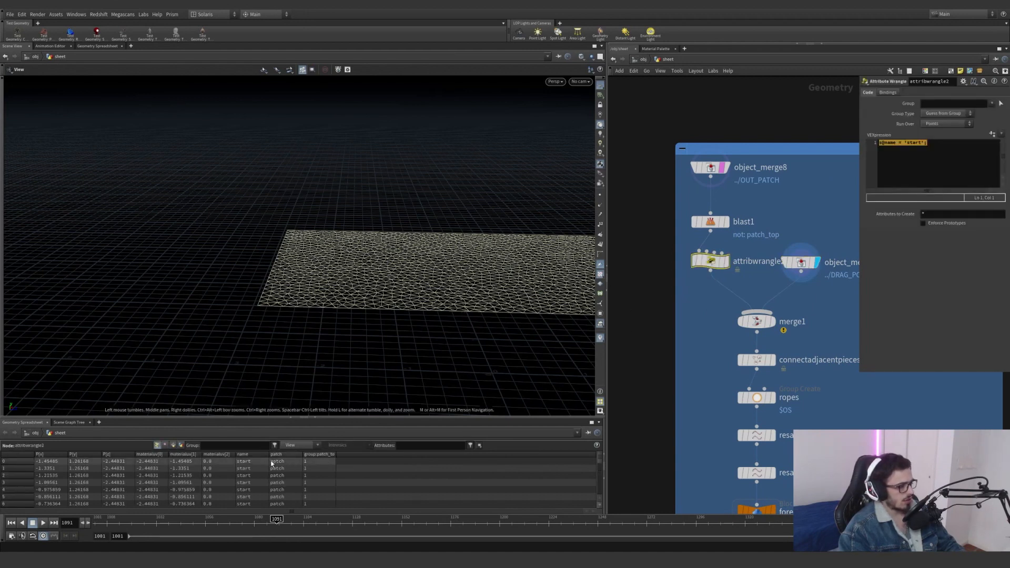
left_click(800, 262)
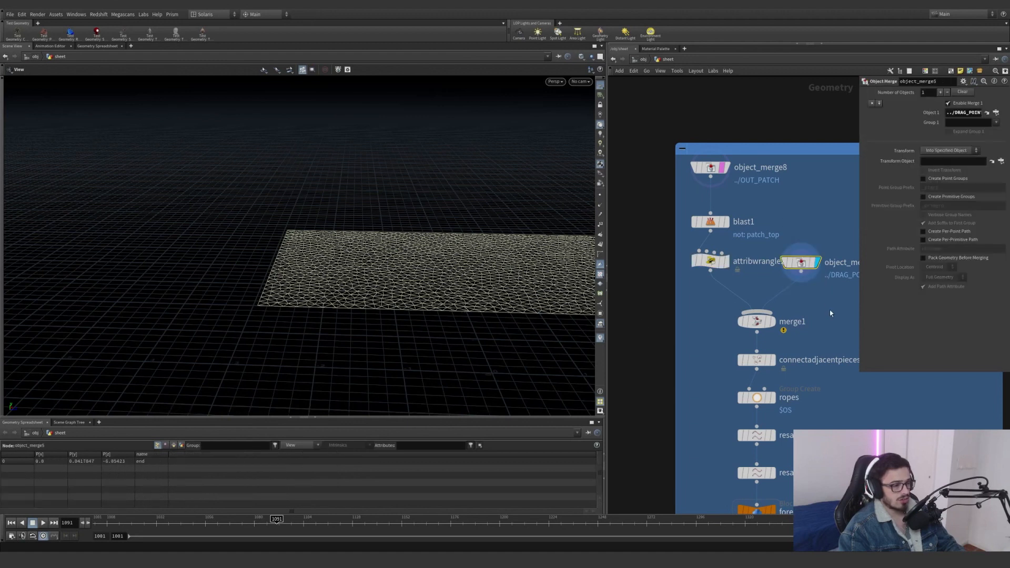
middle_click_drag(775, 326, 753, 296)
left_click(745, 292)
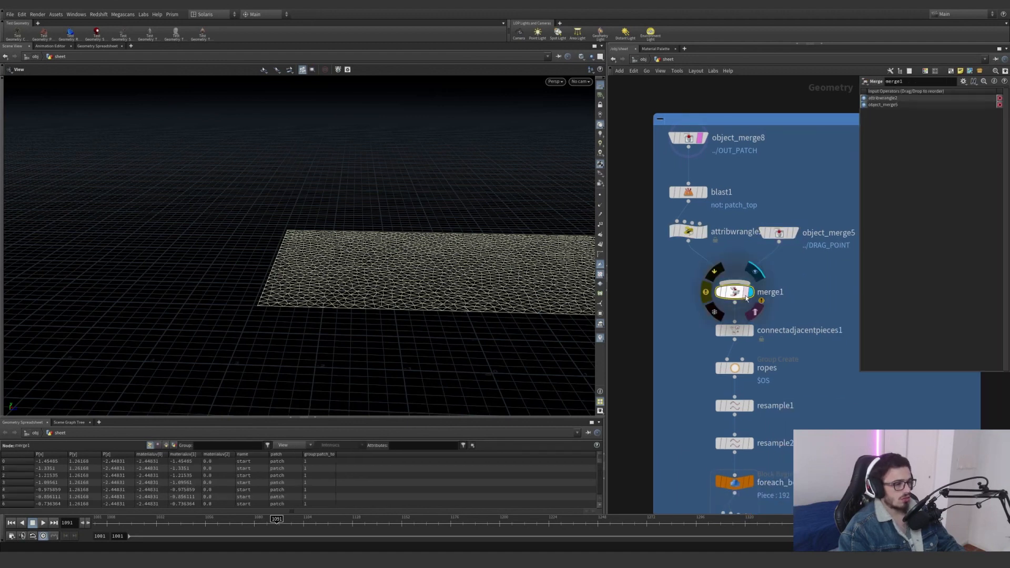
left_click(750, 293)
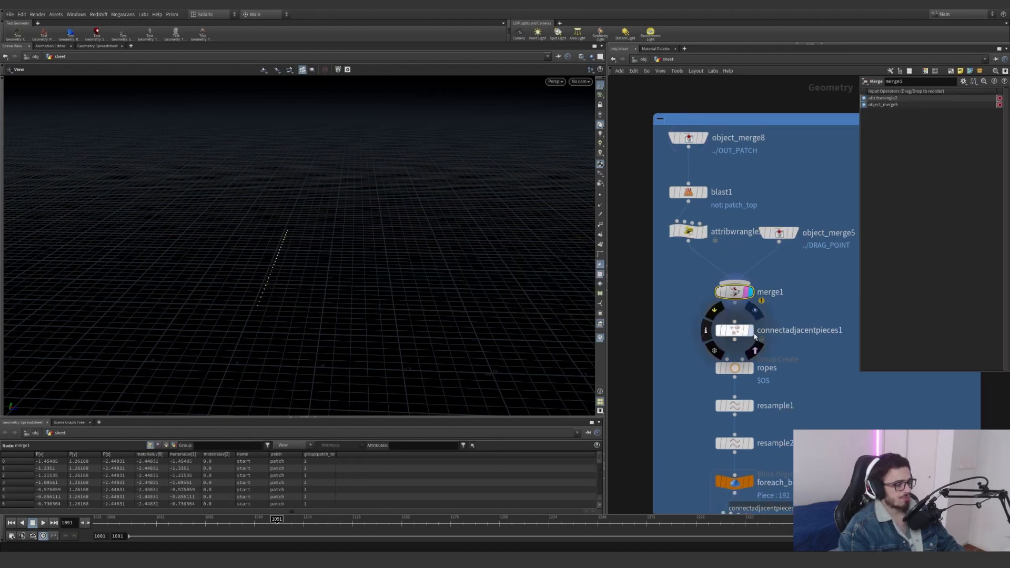
Display connectadjacentpieces1 and examine its connecting lines, settings and point and primitive information against the attribwrangle node above.
left_click(752, 333)
left_click(733, 331)
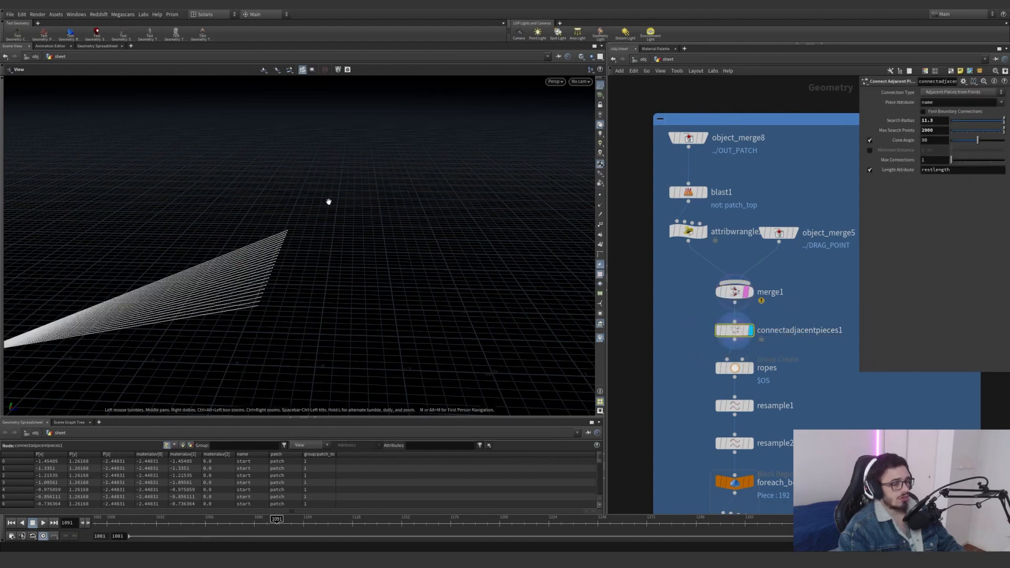
left_click_drag(329, 200, 330, 263)
scroll(357, 262, "up", 3)
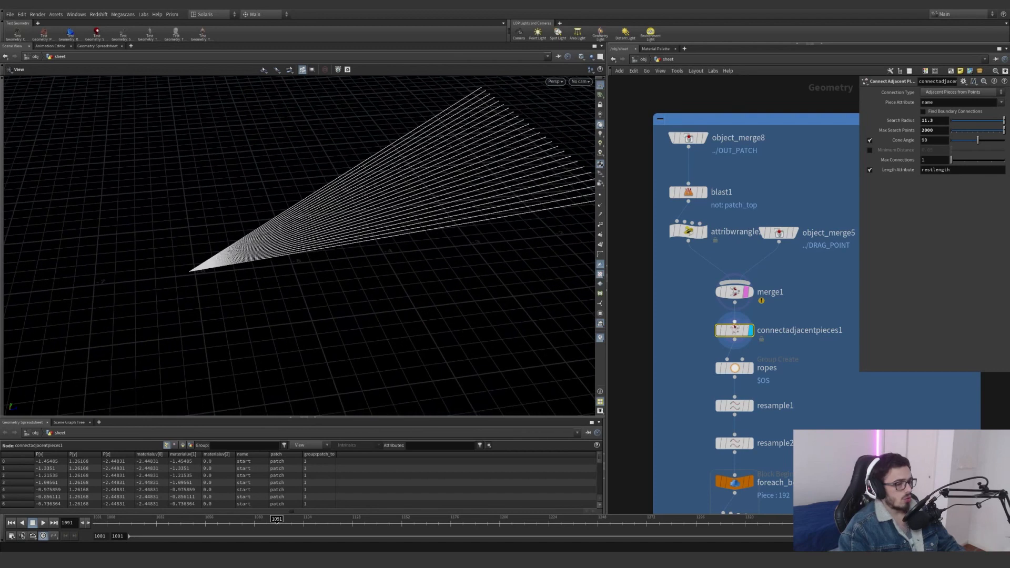
middle_click(735, 329)
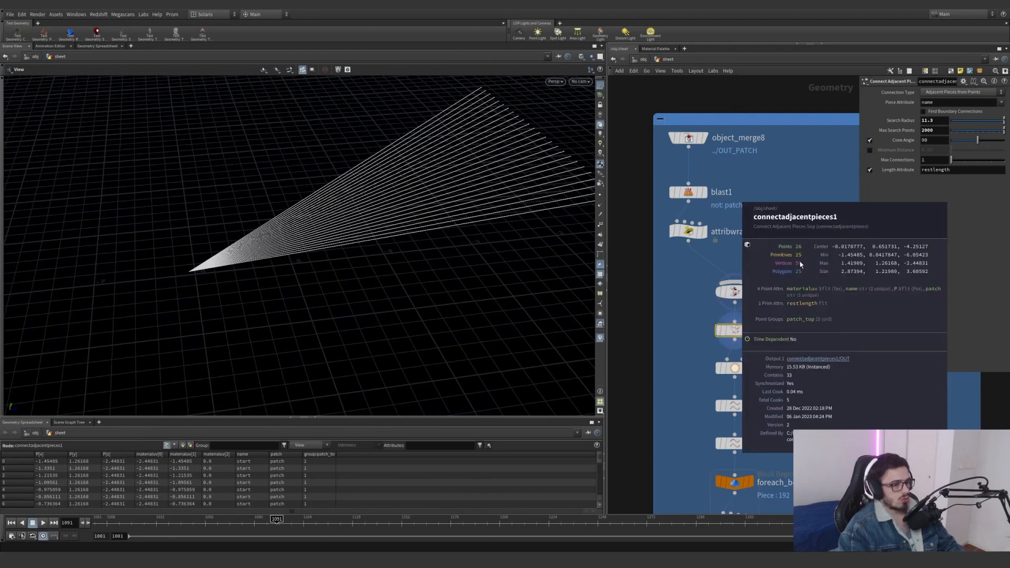
middle_click(686, 234)
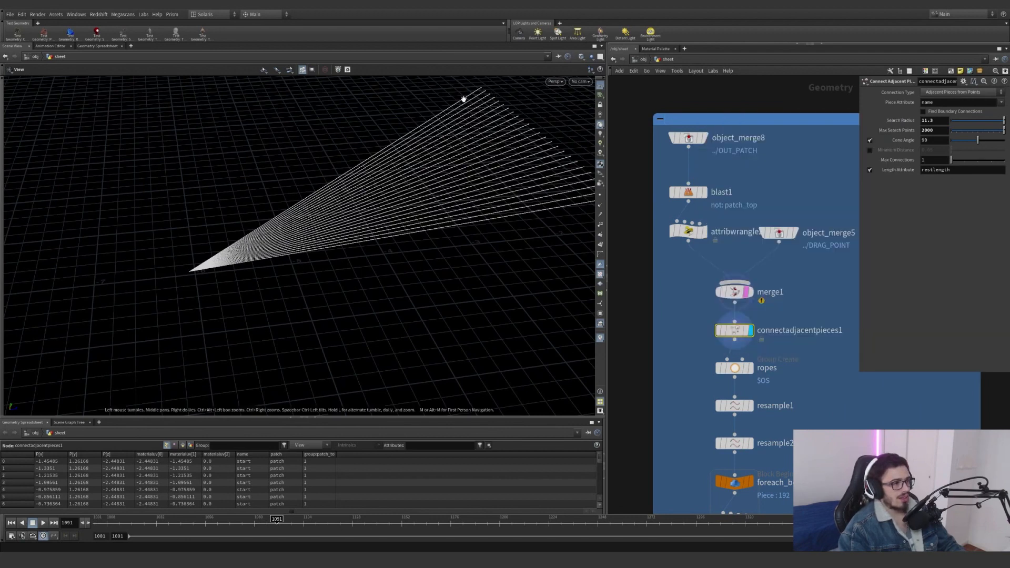
left_click_drag(463, 100, 437, 131)
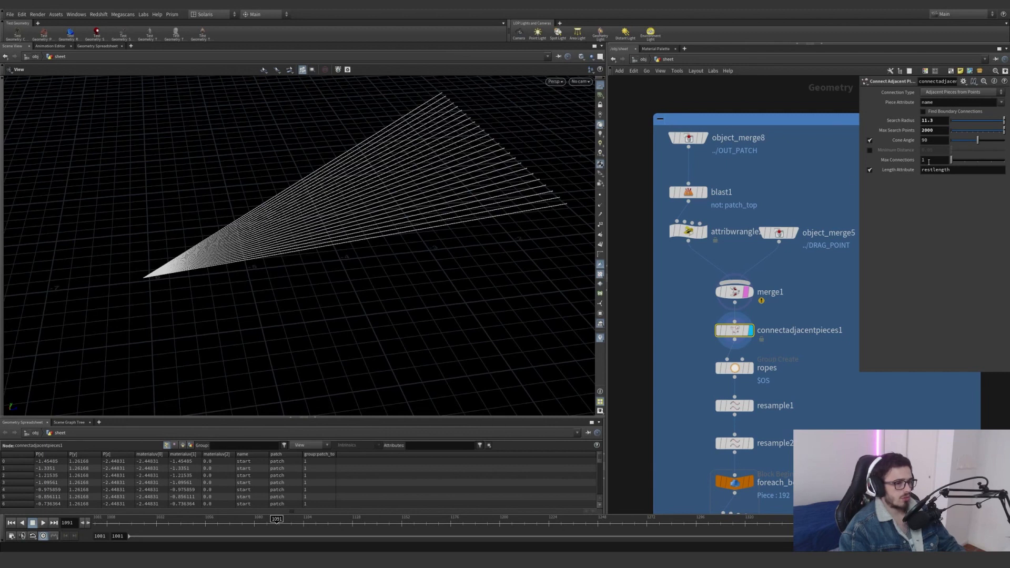
Display the ropes group node and follow the chain through resample1 to resample2.
middle_click_drag(758, 370, 747, 283)
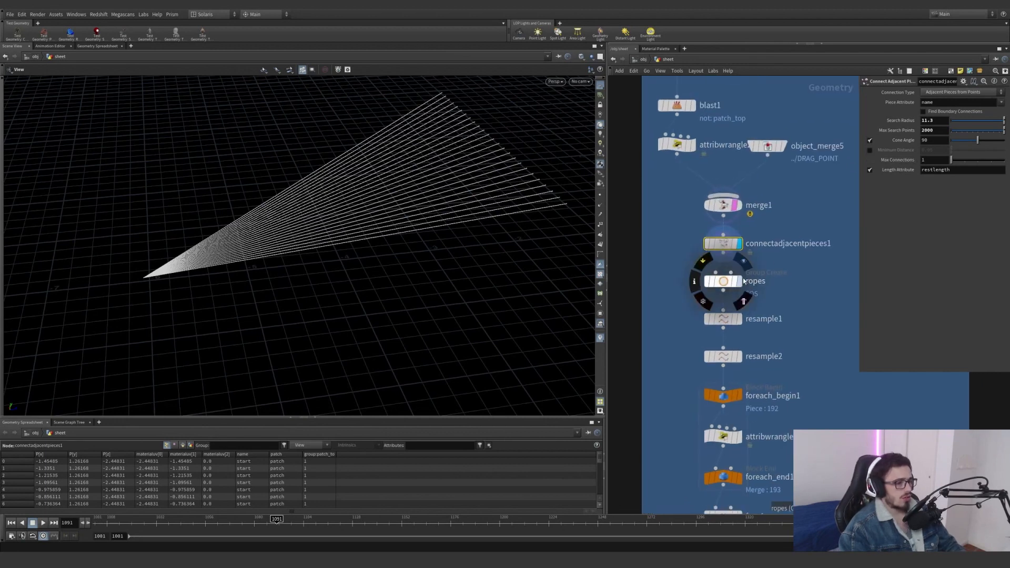
left_click(743, 281)
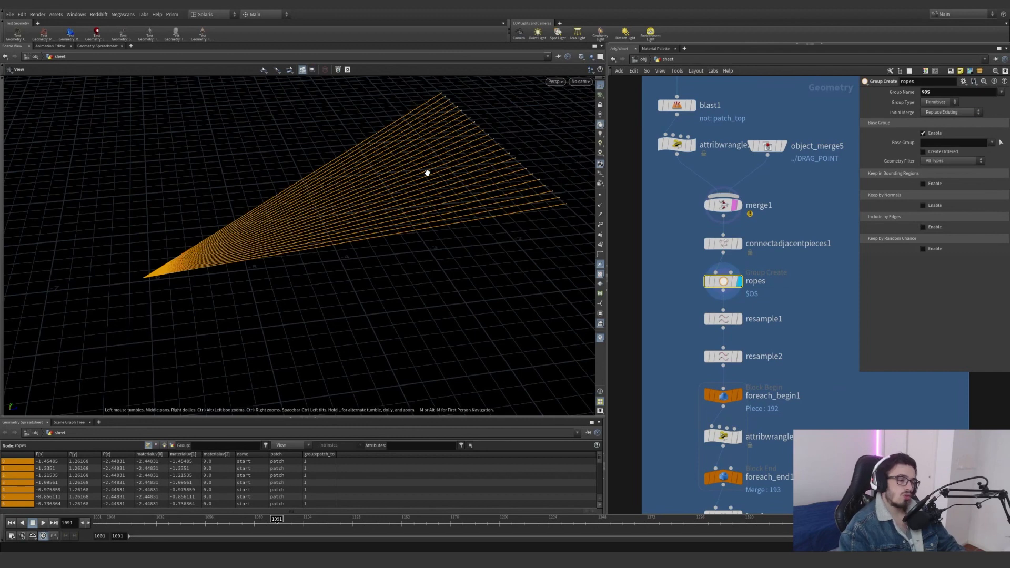
middle_click_drag(742, 322, 736, 261)
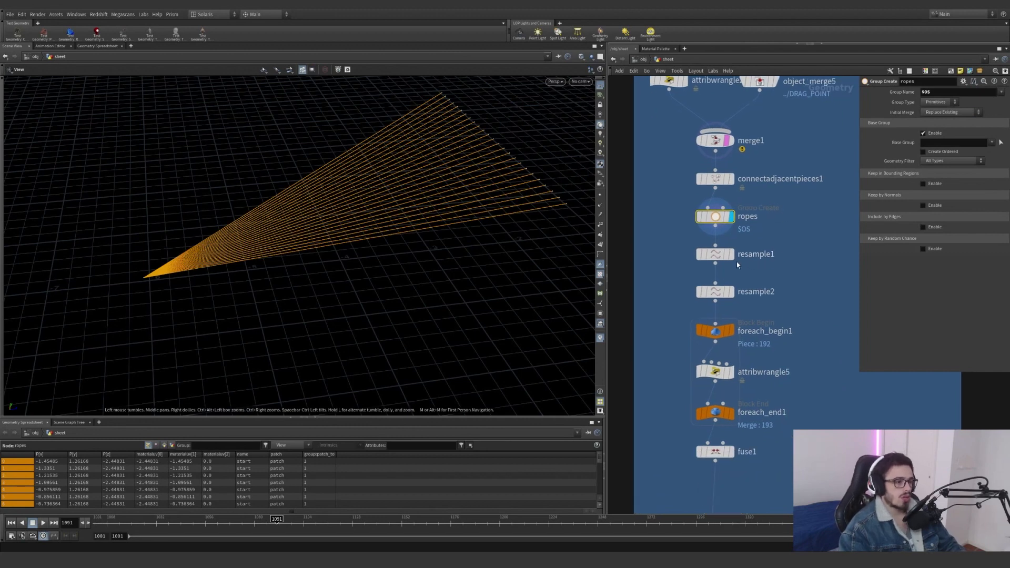
left_click(730, 255)
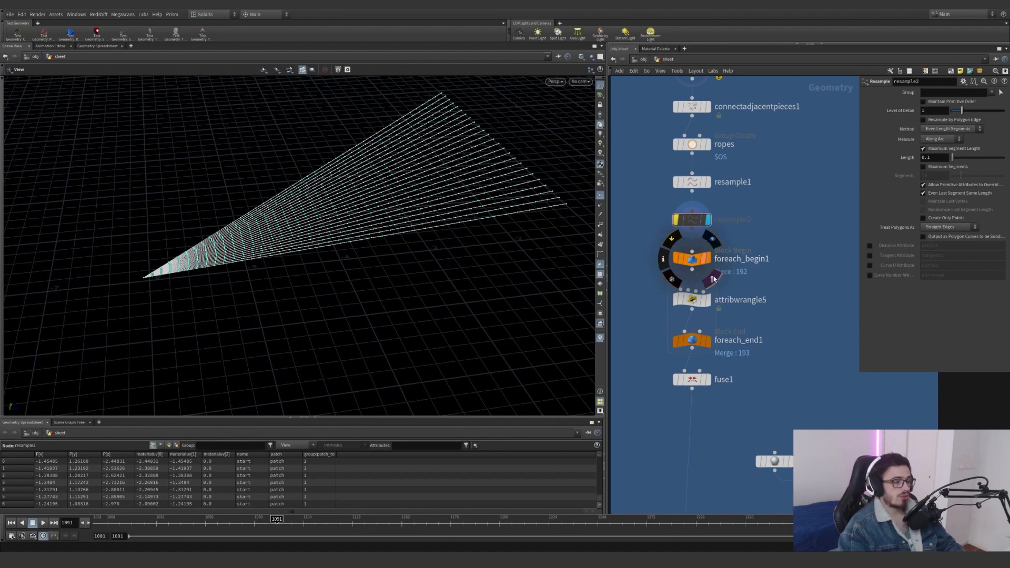
key("Tab")
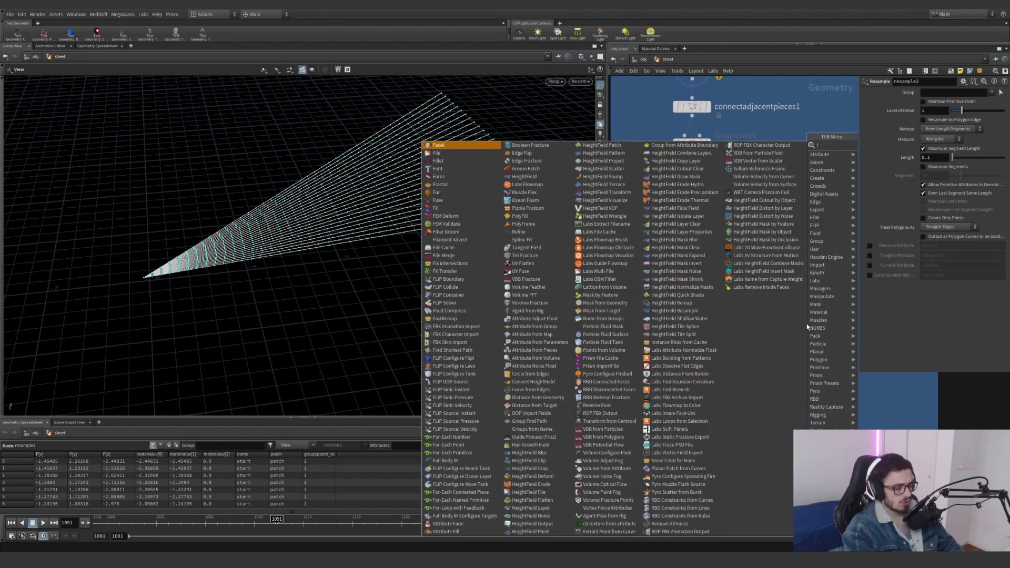
type("for eac")
key("Down")
key("Down")
key("Return")
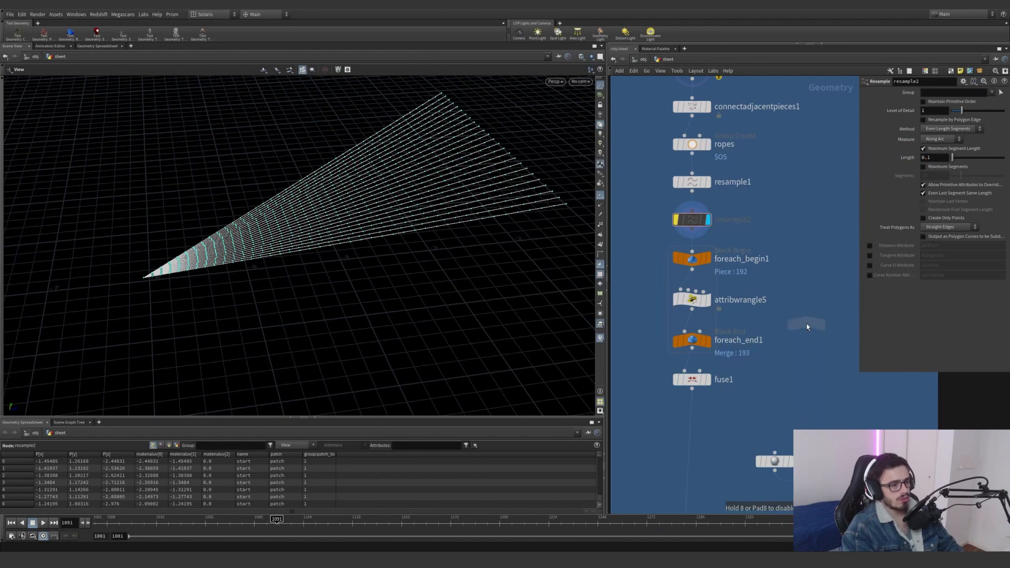
key("Escape")
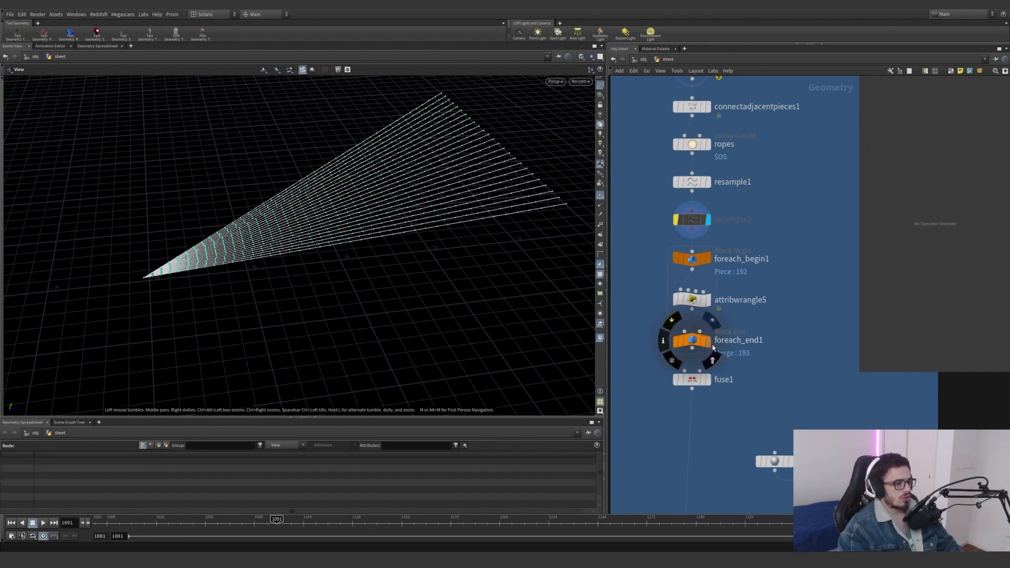
Display foreach_end1, open attribwrangle5's parameters and look through its saved wrangle presets.
left_click(707, 341)
left_click_drag(772, 366, 660, 334)
left_click_drag(764, 331, 621, 291)
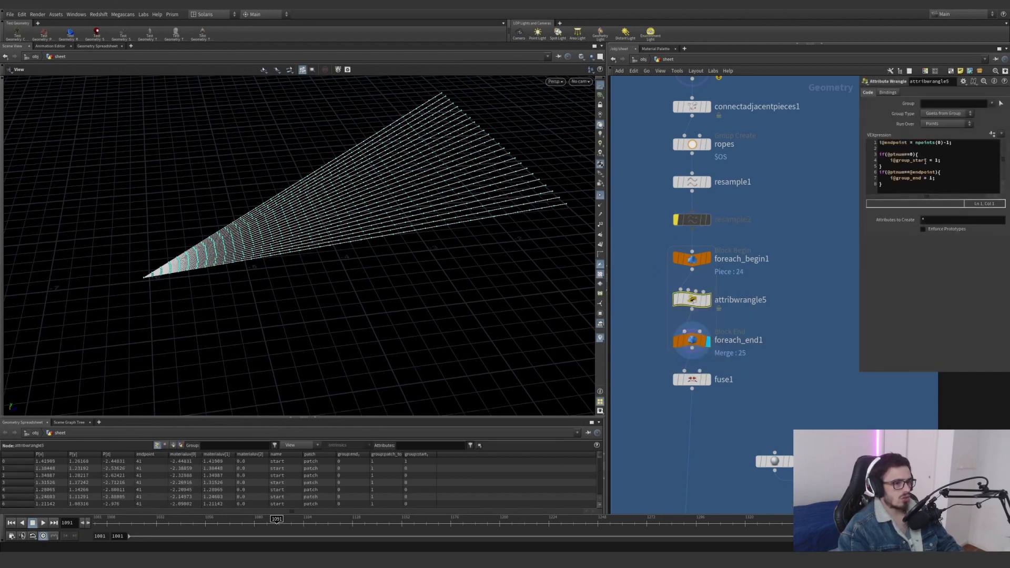
left_click(963, 81)
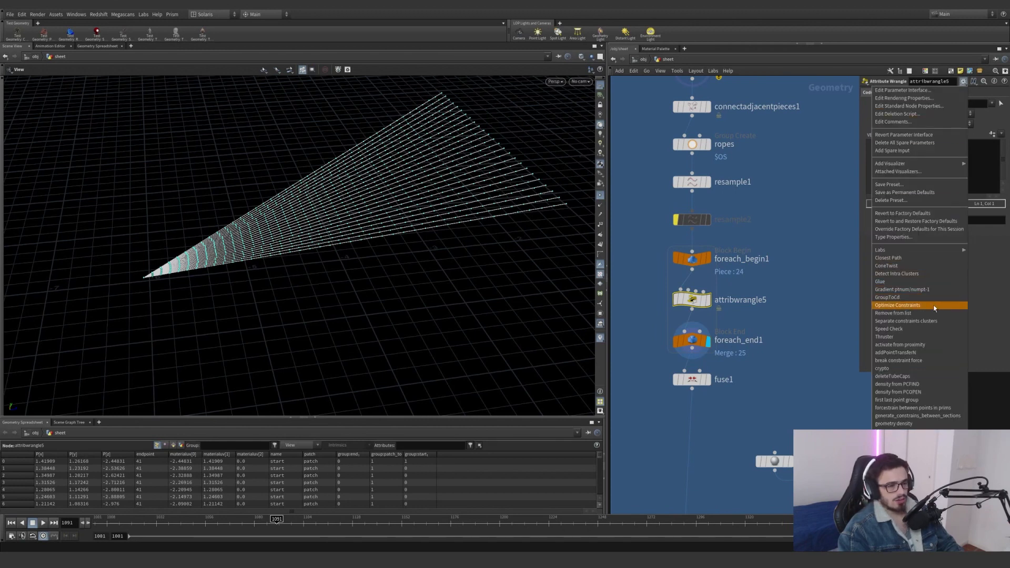
left_click(991, 311)
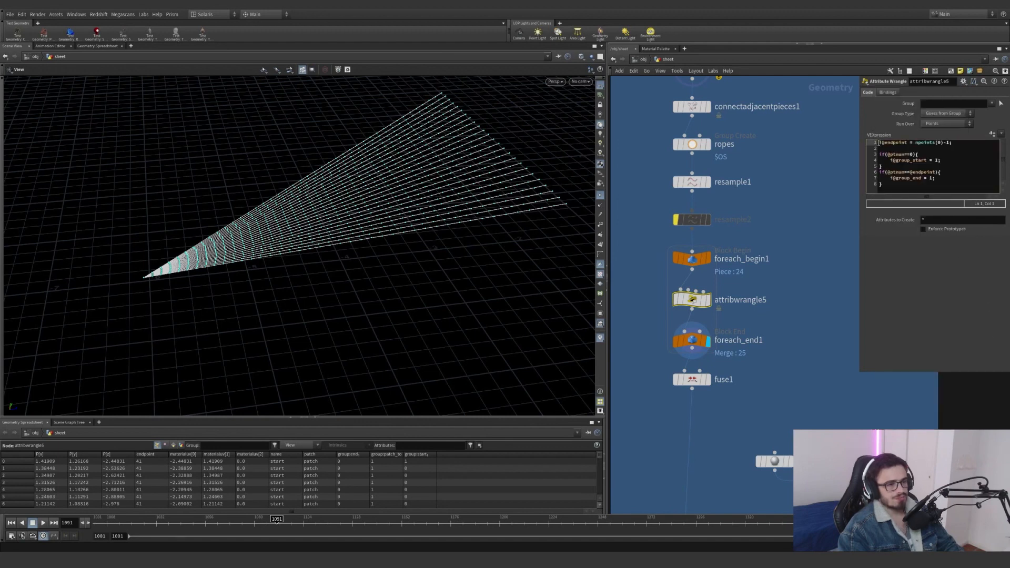
Review attribwrangle5's VEX code, from the endpoint expression through the conditions assigning the start and end point groups.
left_click_drag(880, 142, 910, 145)
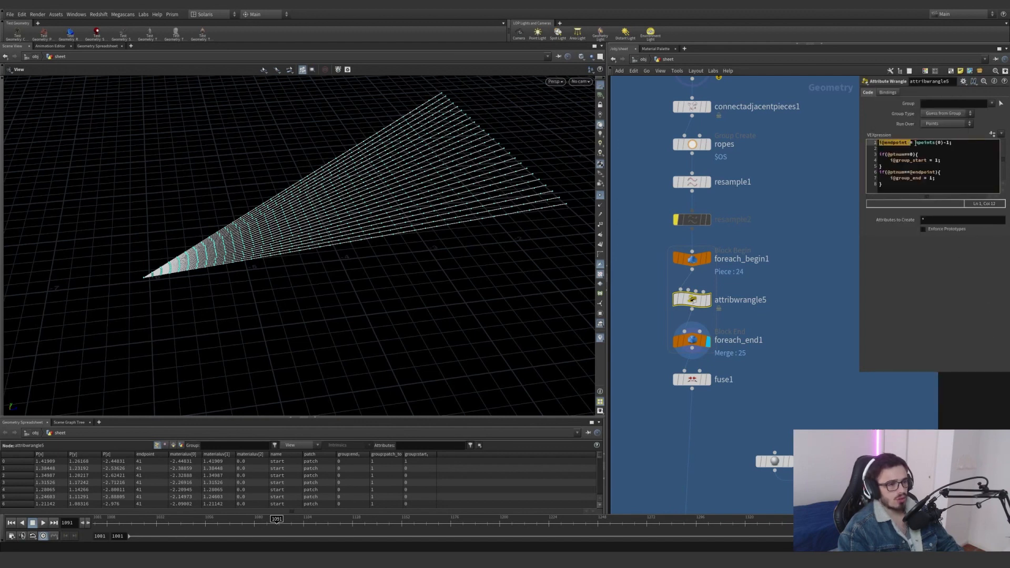
left_click(916, 143)
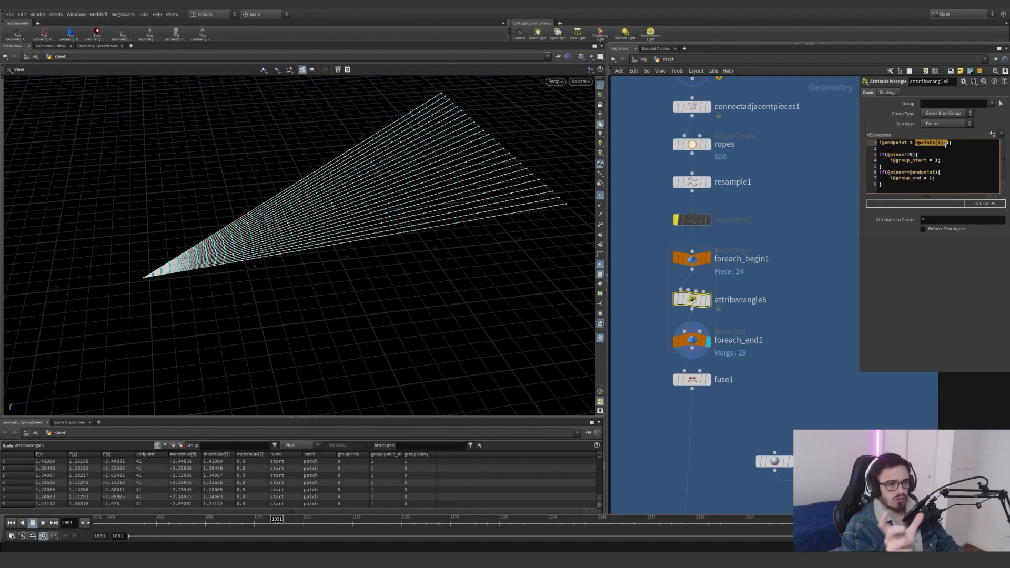
left_click_drag(896, 166, 951, 159)
left_click(901, 166)
left_click_drag(879, 172, 883, 184)
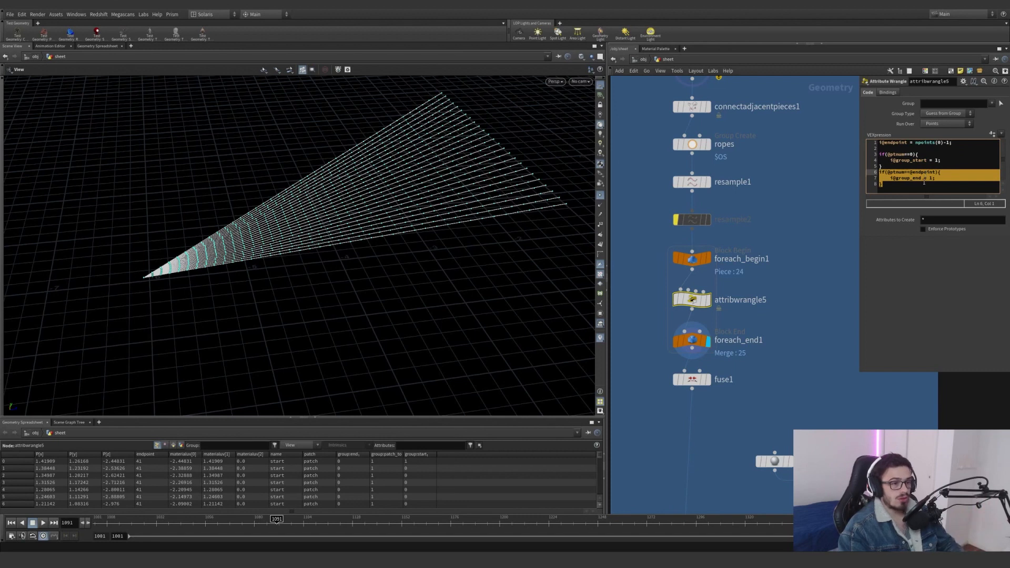
left_click_drag(883, 184, 878, 178)
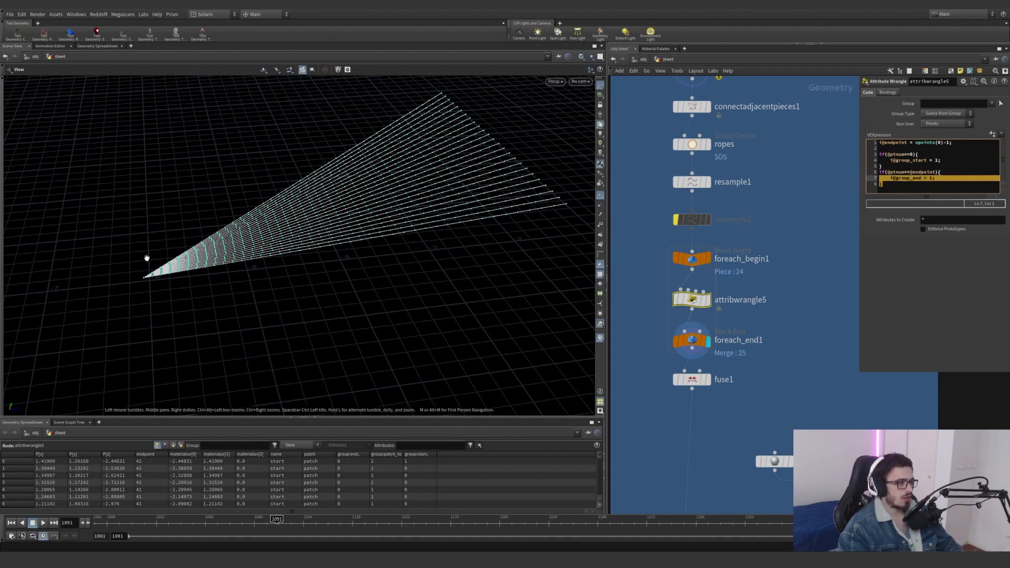
Display fuse1, compare its geometry information with foreach_end1 and inspect the point where the ropes converge.
left_click(712, 360)
left_click_drag(766, 424, 652, 357)
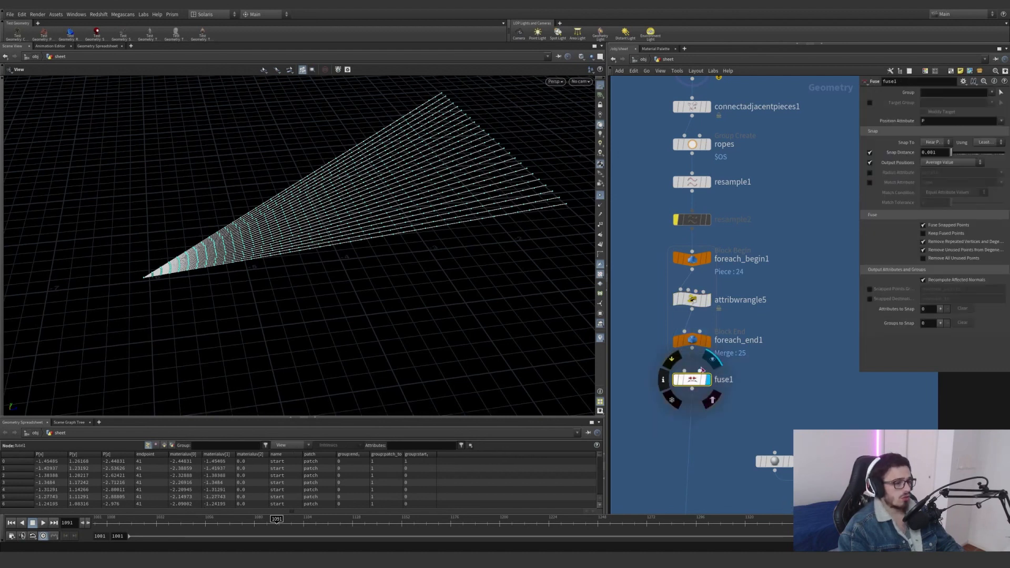
middle_click(690, 341)
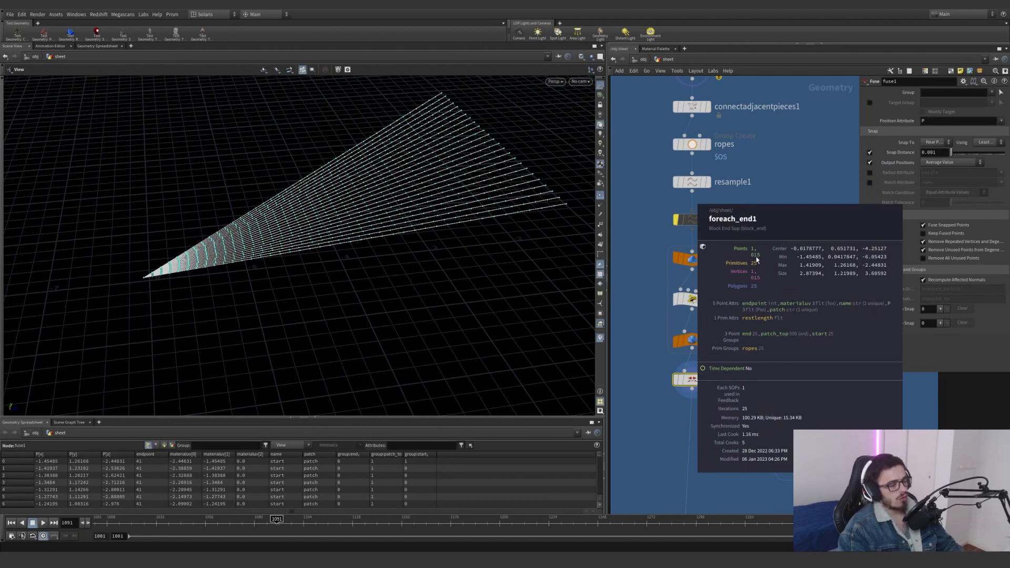
middle_click(689, 378)
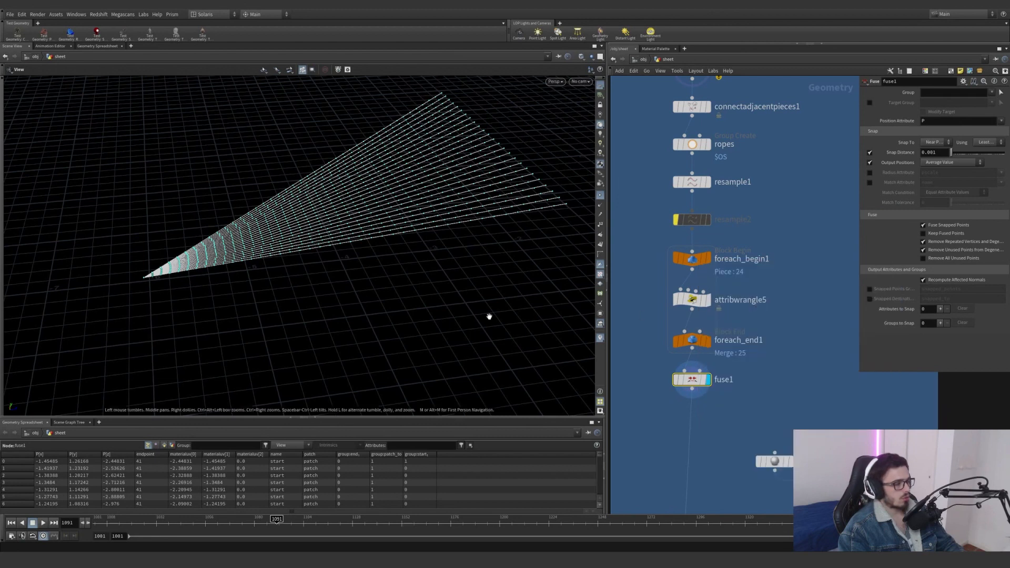
scroll(142, 277, "up", 10)
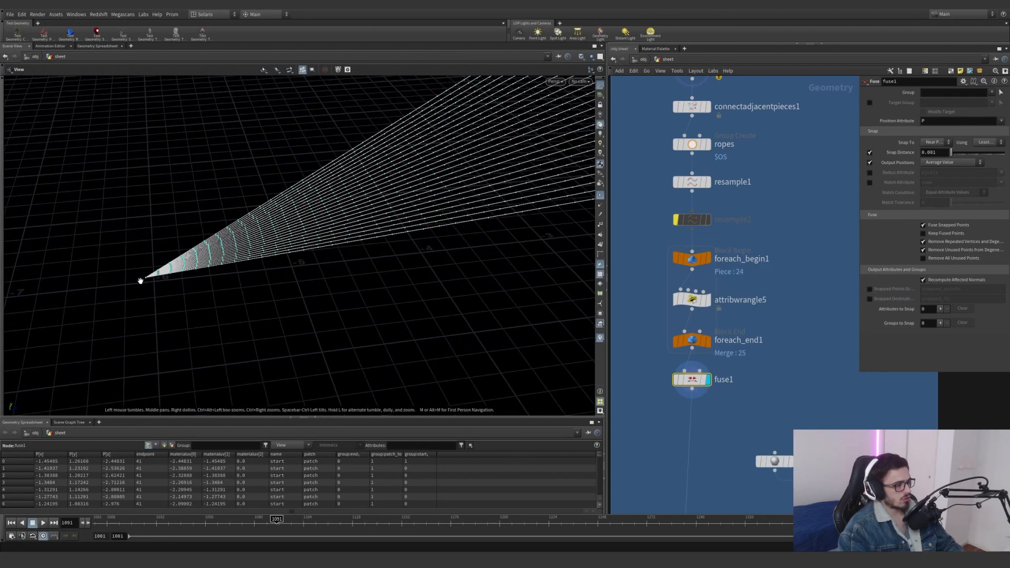
middle_click_drag(147, 273, 199, 297)
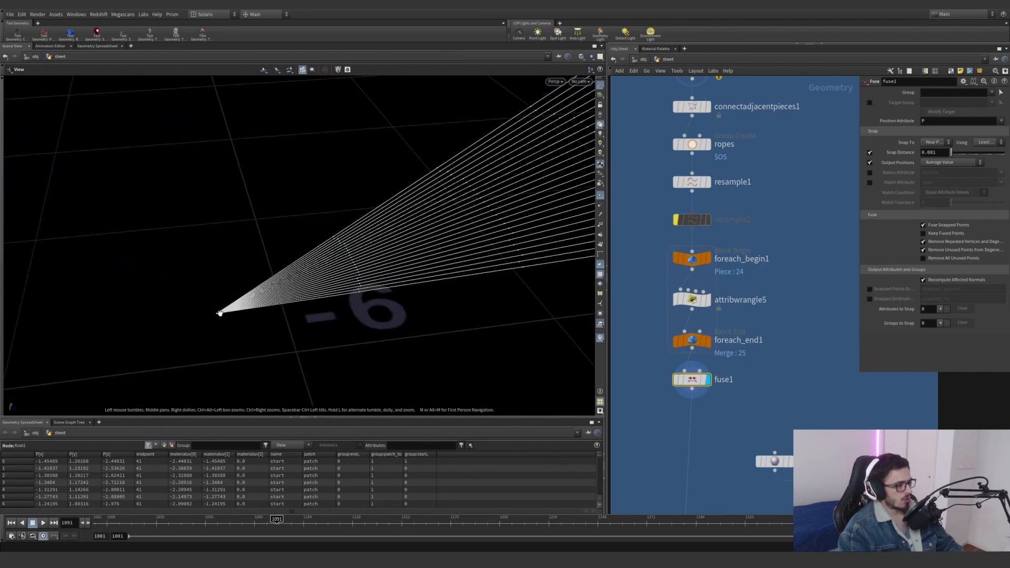
left_click_drag(221, 313, 215, 260)
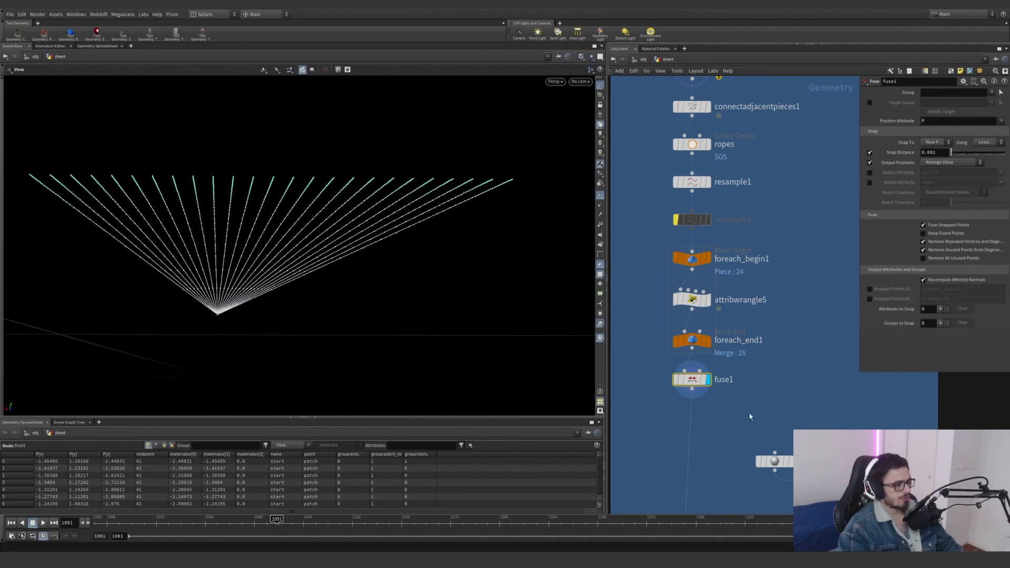
Display group1 and examine its pin group settings and the bounding sphere around the ropes' shared point.
middle_click_drag(750, 413, 761, 347)
scroll(762, 347, "down", 3)
left_click(729, 347)
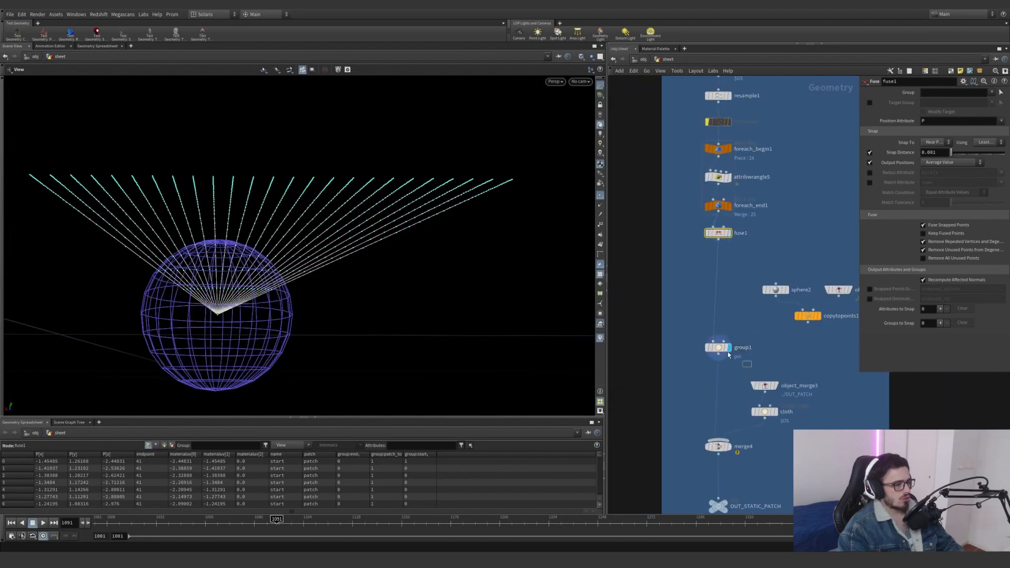
left_click(720, 348)
left_click_drag(142, 294, 367, 317)
Inspect object_merge4, copytopoints1 and sphere2, which build group1's bounding sphere, and redisplay group1 with the ropes.
middle_click_drag(780, 339, 723, 358)
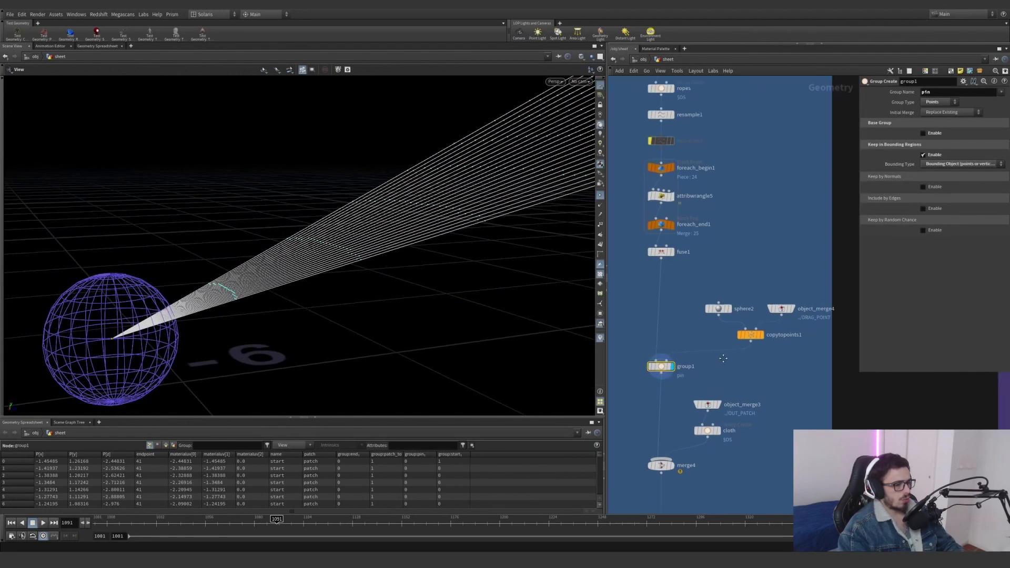
left_click(780, 312)
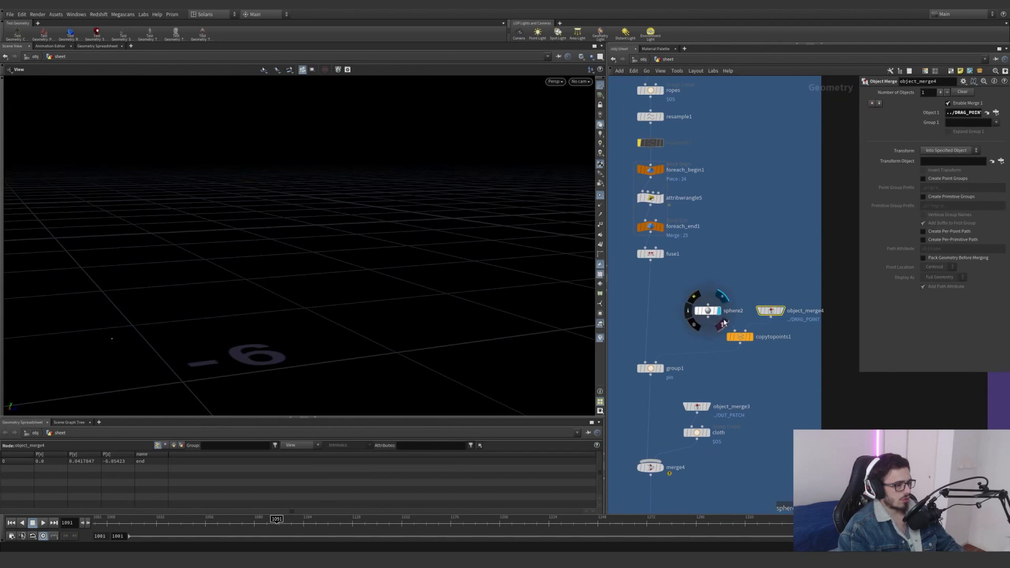
left_click(747, 336)
left_click_drag(698, 321, 698, 322)
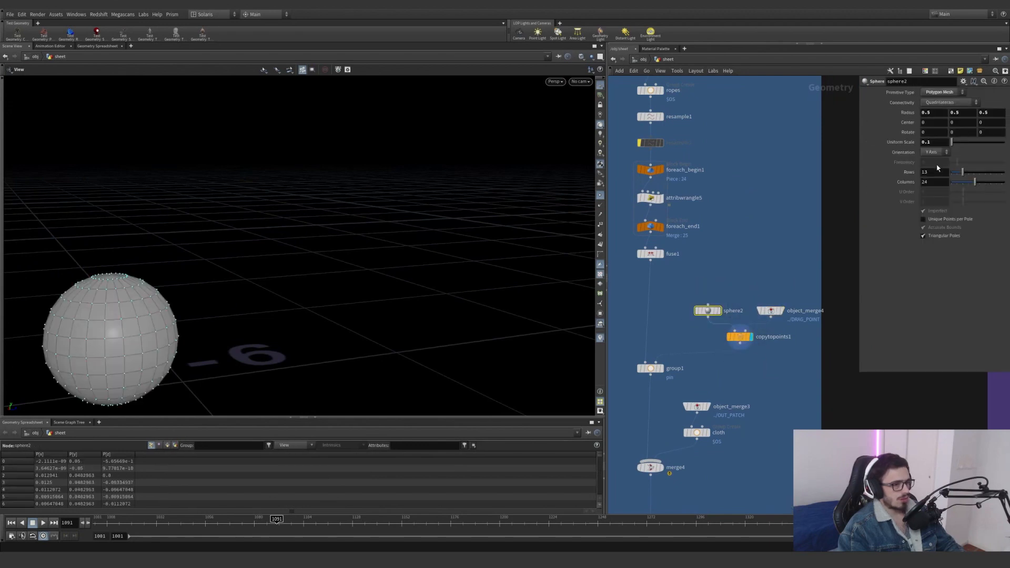
left_click(652, 370)
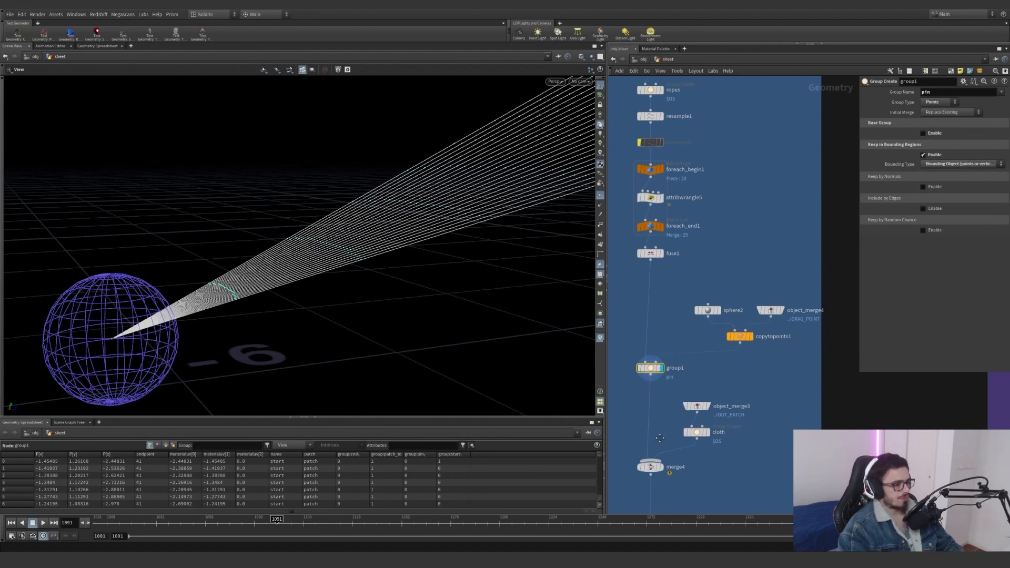
middle_click_drag(638, 255, 651, 180)
left_click_drag(356, 266, 186, 306)
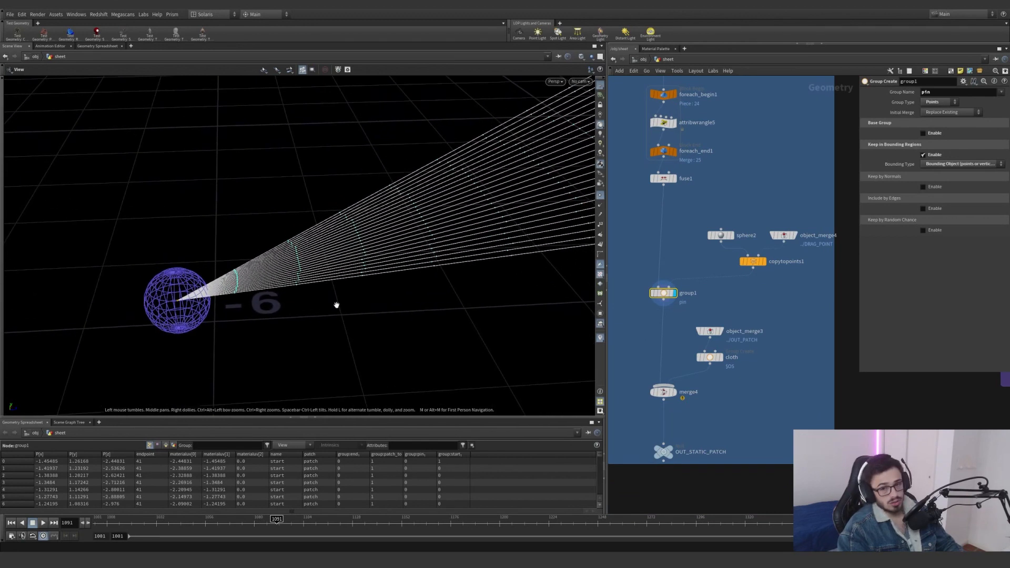
Display object_merge3 and the cloth group node to inspect the patch geometry and its point group settings.
left_click(717, 335)
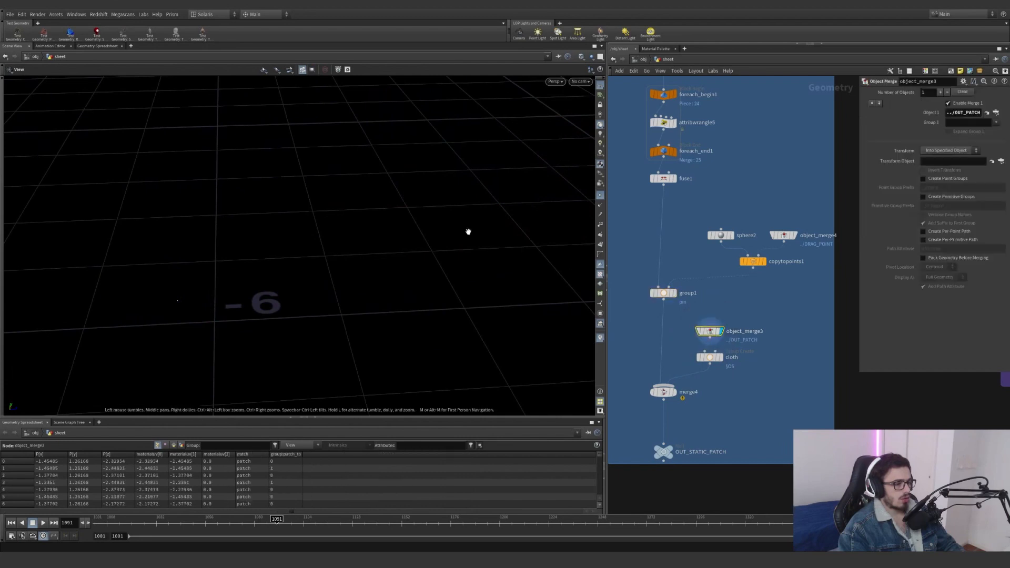
key("g")
left_click(718, 357)
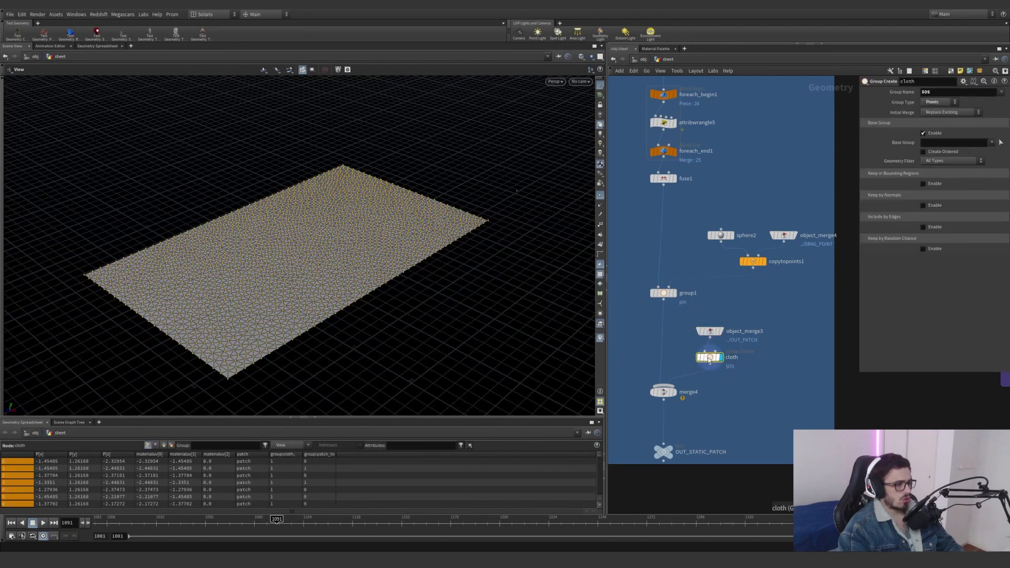
Display merge4 and OUT_STATIC_PATCH and inspect the ropes combined with the cloth patch.
left_click(674, 392)
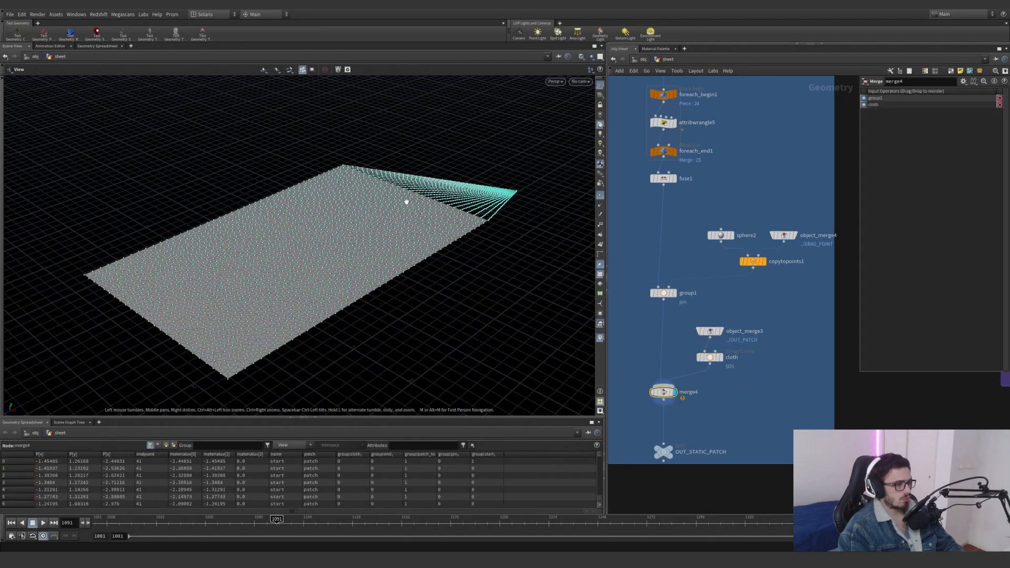
left_click_drag(405, 201, 358, 224)
right_click_drag(358, 224, 520, 208)
left_click_drag(520, 207, 424, 257)
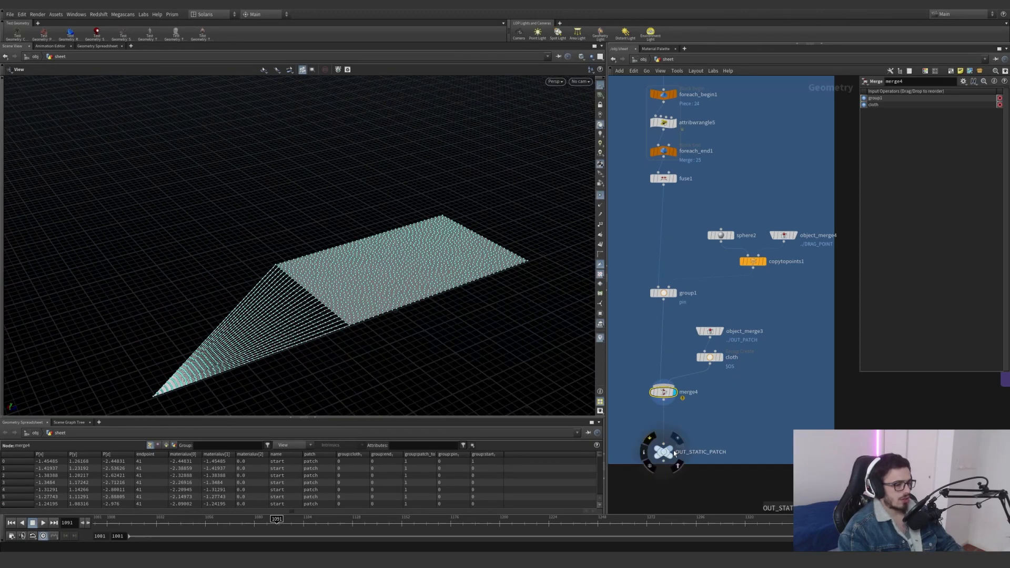
left_click(674, 450)
scroll(713, 416, "down", 5)
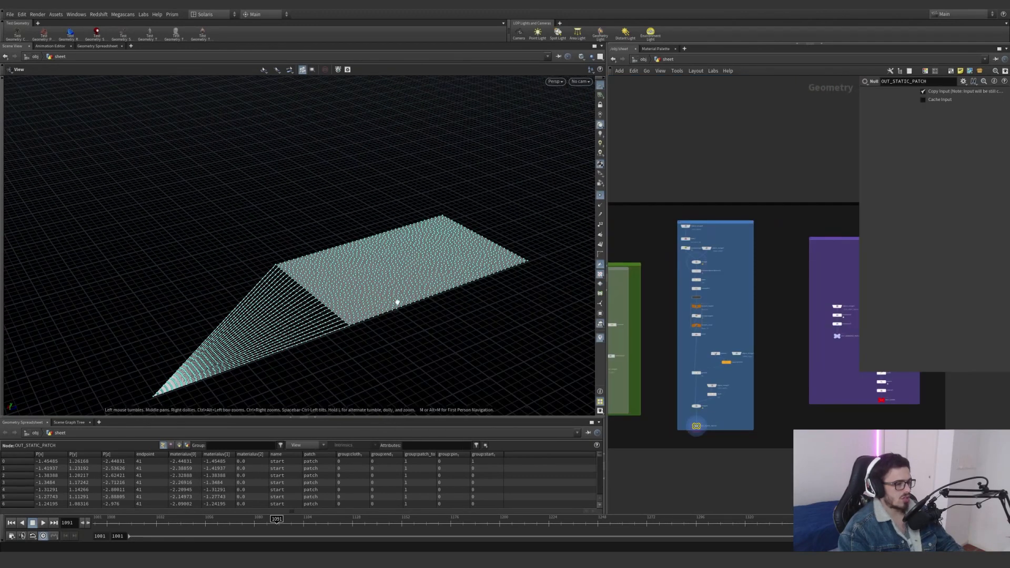
left_click_drag(397, 297, 356, 203)
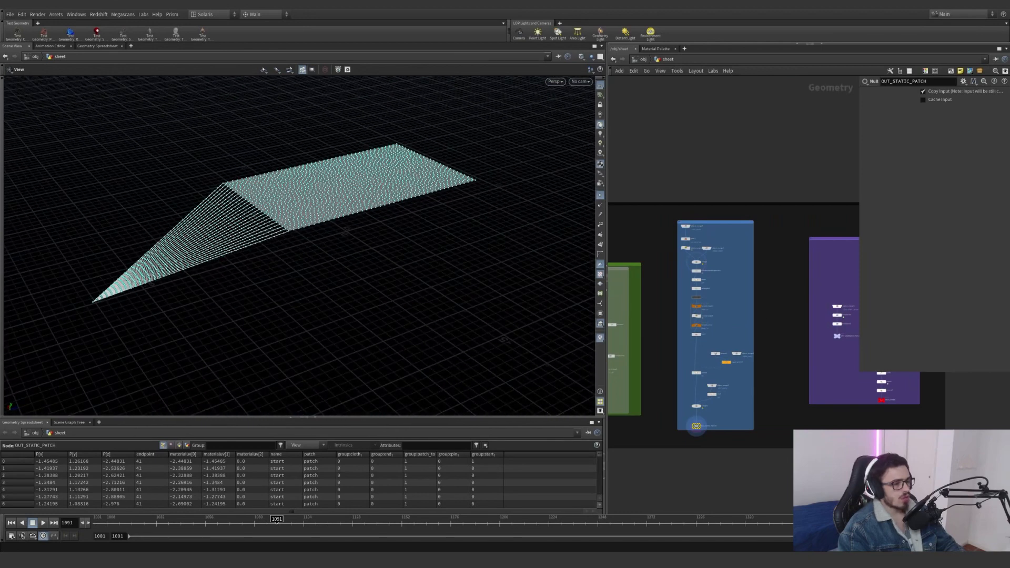
Display object_merge6 and transform2 in the animated-patch network and scrub the timeline to examine the pin point's movement.
middle_click_drag(794, 331, 688, 315)
scroll(752, 330, "up", 5)
scroll(722, 258, "up", 2)
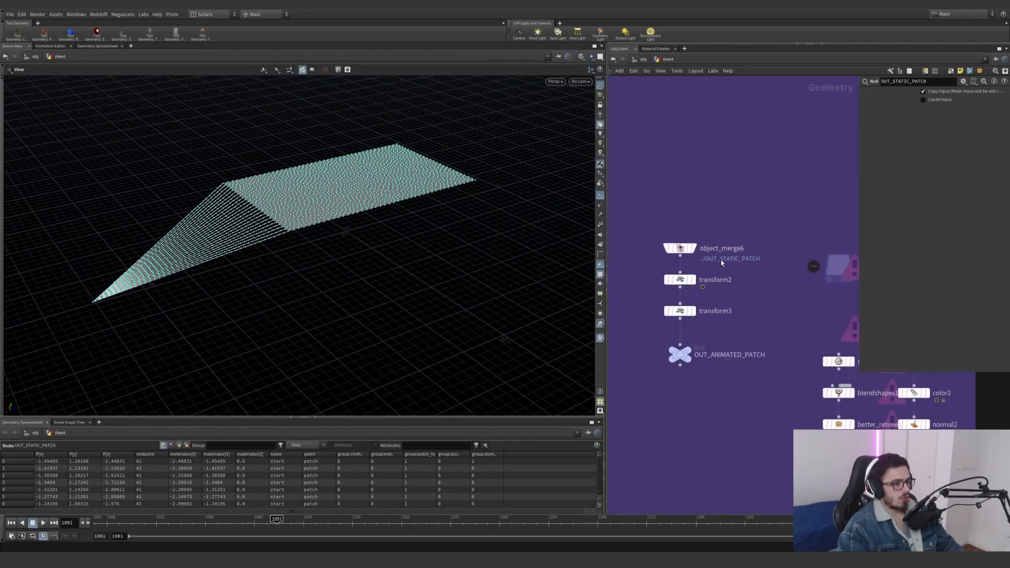
left_click(689, 249)
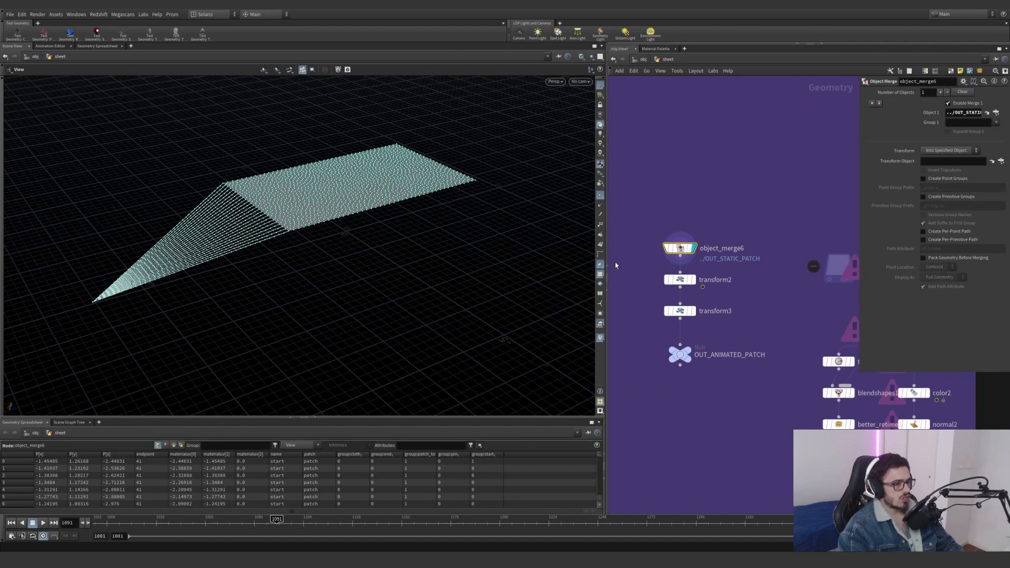
left_click(693, 281)
left_click_drag(734, 288, 625, 269)
left_click_drag(282, 240, 213, 244)
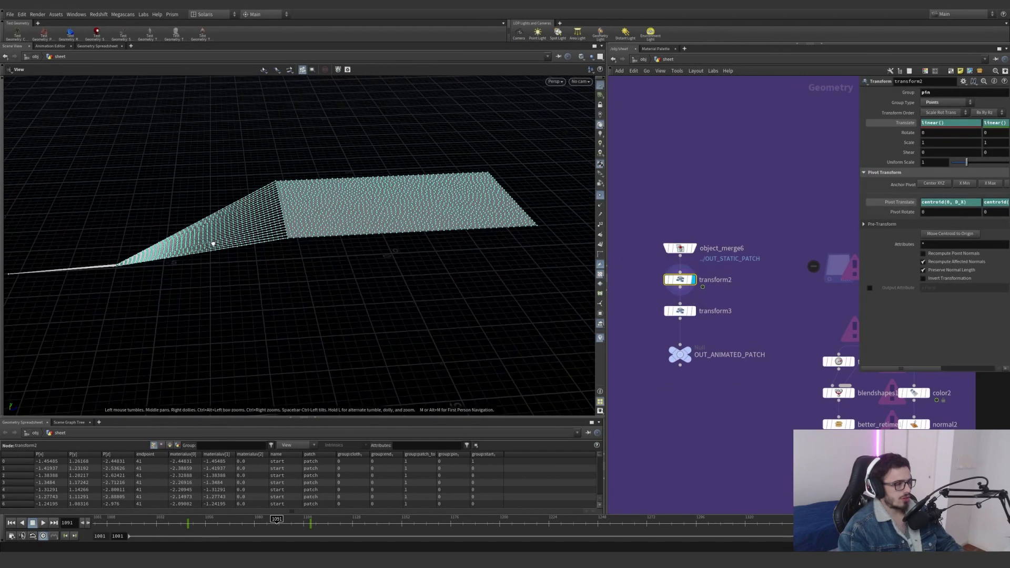
middle_click_drag(213, 244, 358, 235)
left_click_drag(125, 521, 138, 521)
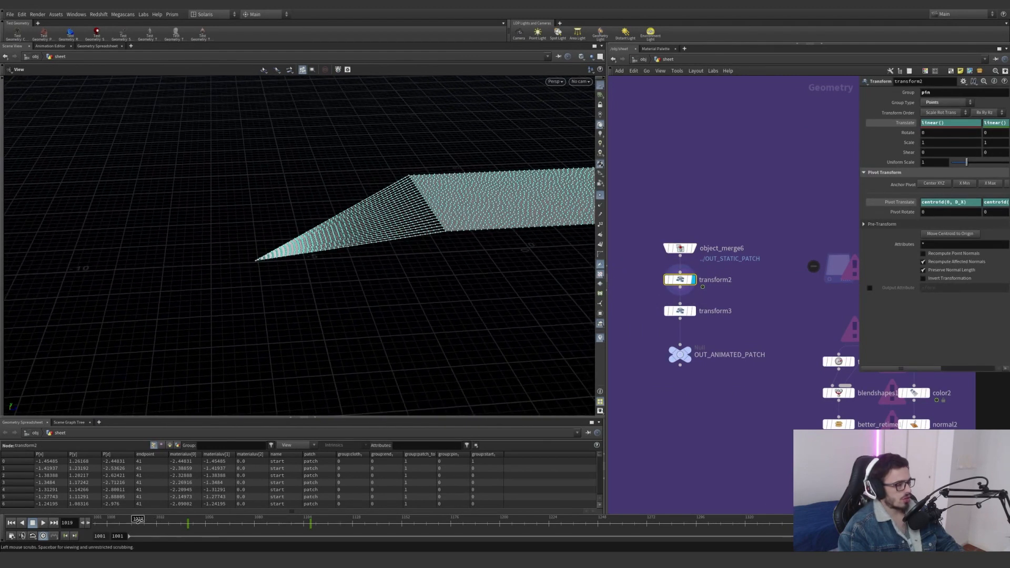
left_click_drag(219, 520, 146, 521)
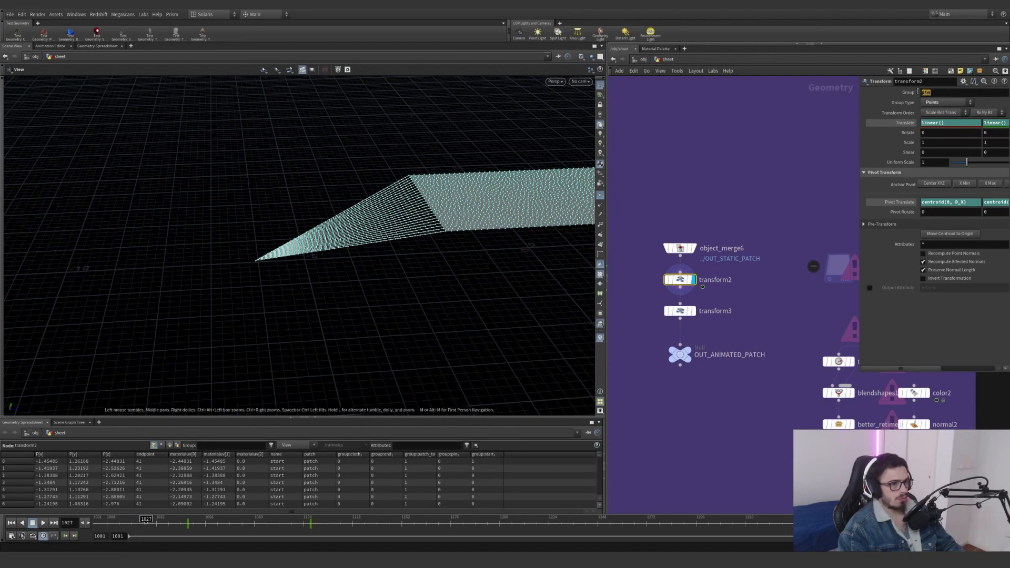
Widen the parameter area to review transform2's pin translation expressions, and scrub to frame 1017 with the patch seen side-on.
left_click_drag(858, 188, 702, 189)
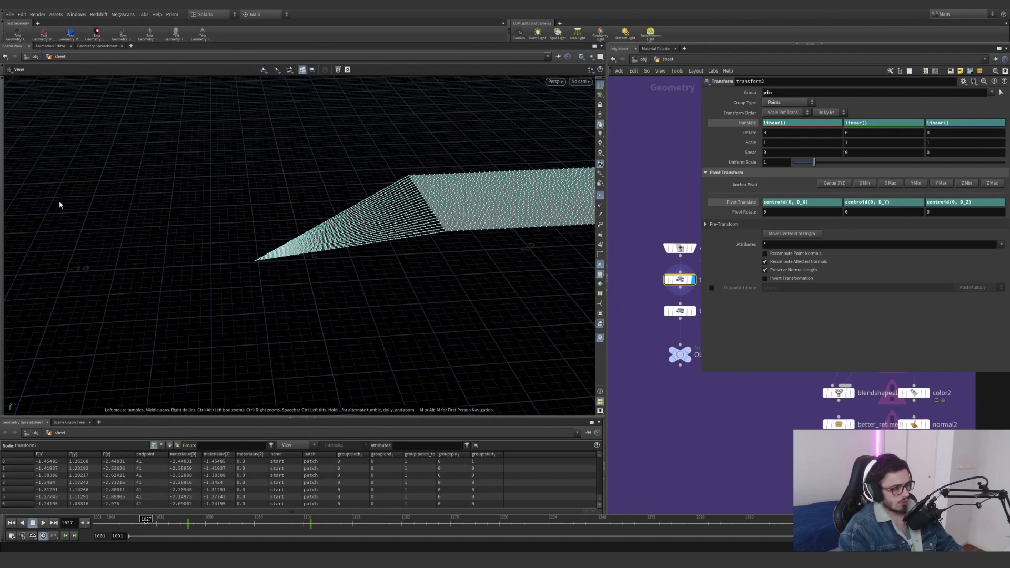
key("Return")
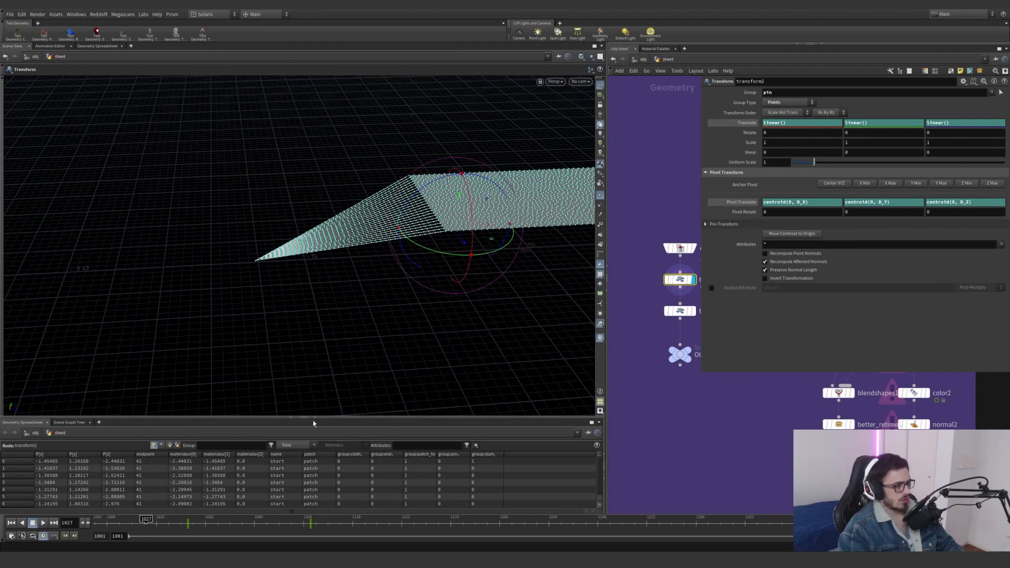
left_click_drag(168, 521, 125, 512)
key("Escape")
left_click_drag(396, 227, 345, 153)
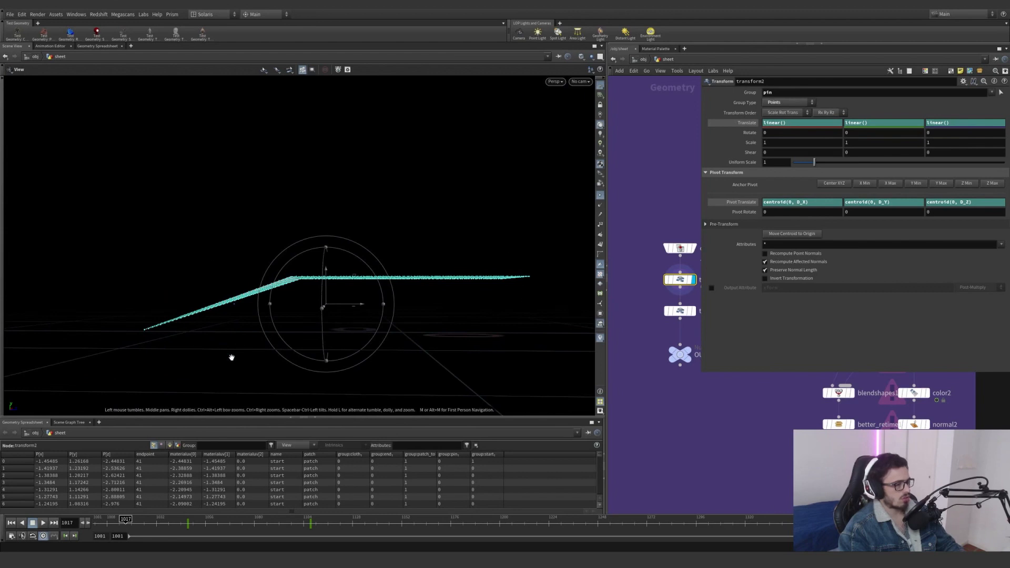
Display transform3 and examine how its ropes group is offset from the edge of the cloth patch.
middle_click_drag(649, 328, 633, 331)
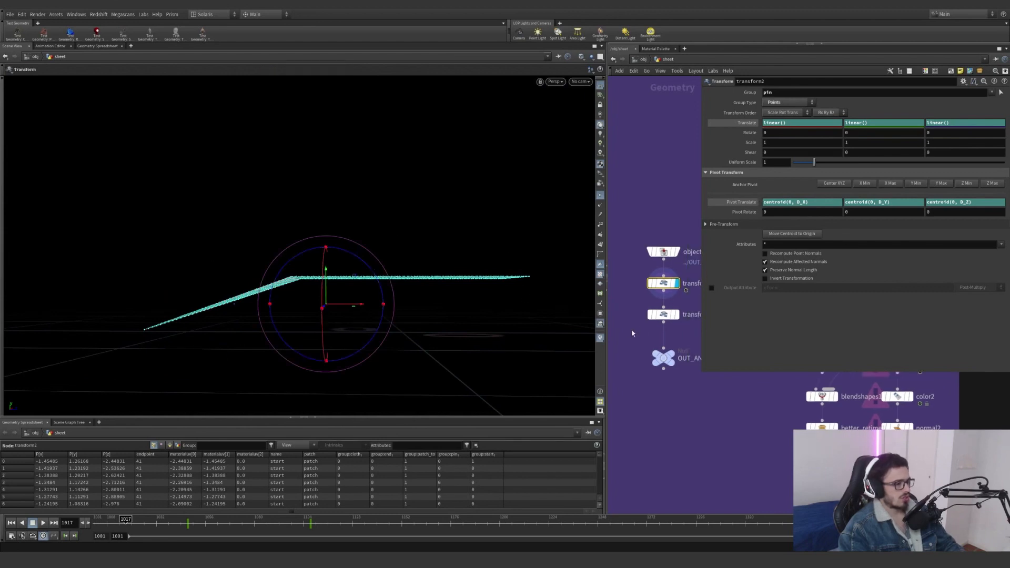
left_click(663, 315)
key("Escape")
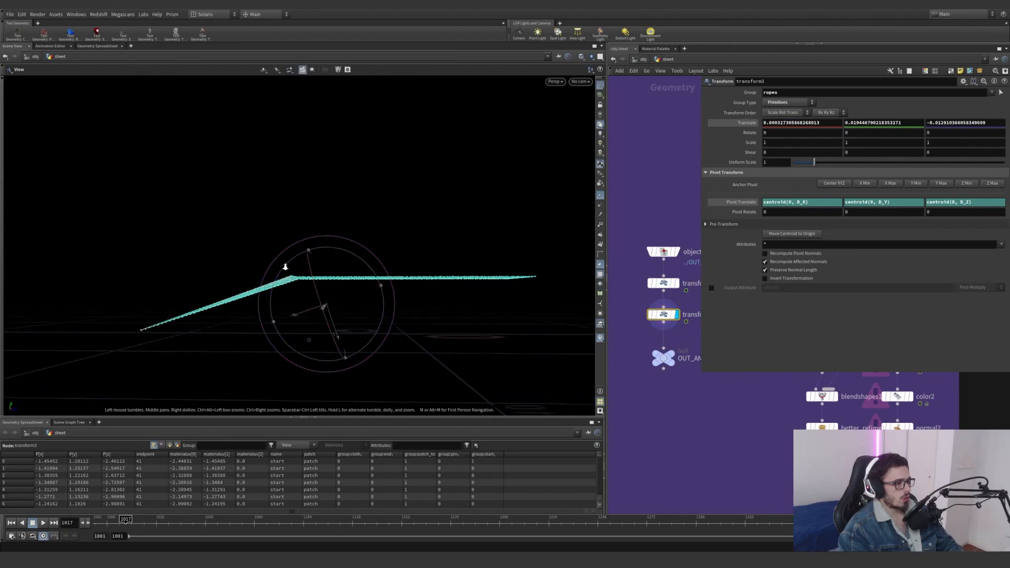
right_click_drag(285, 266, 495, 278)
left_click_drag(298, 281, 311, 293)
right_click_drag(311, 293, 437, 260)
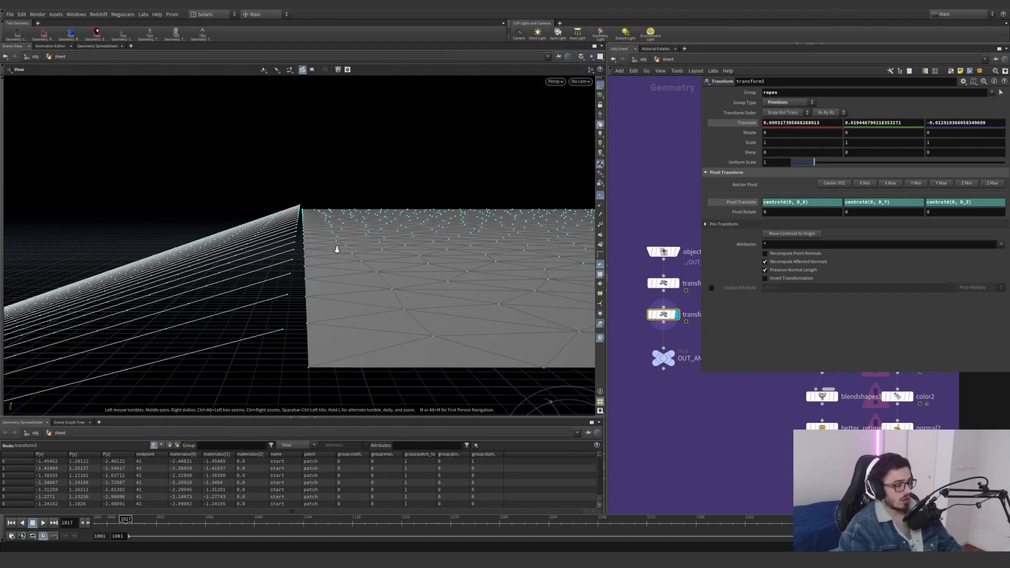
left_click_drag(335, 247, 314, 203)
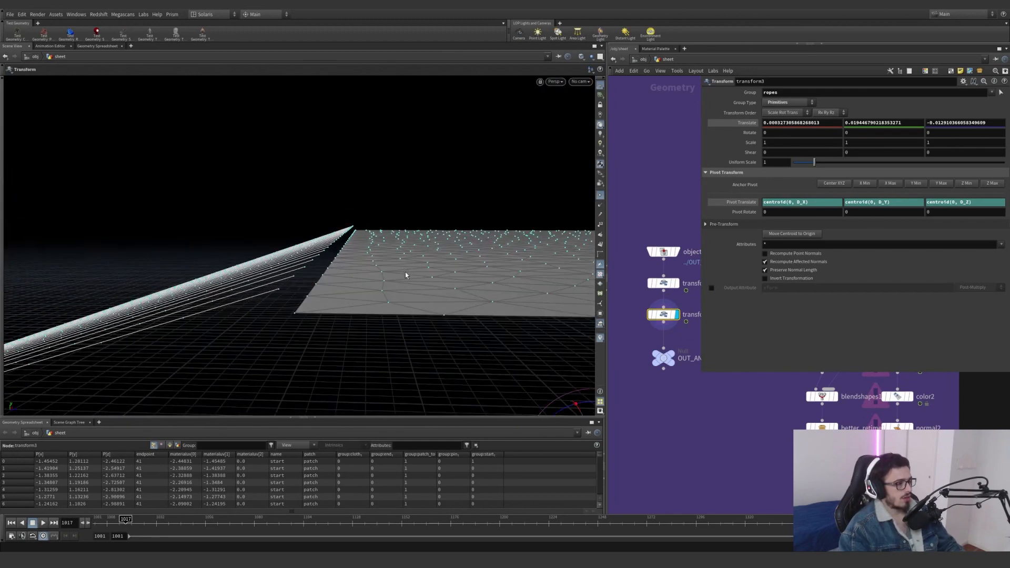
left_click_drag(408, 275, 651, 389)
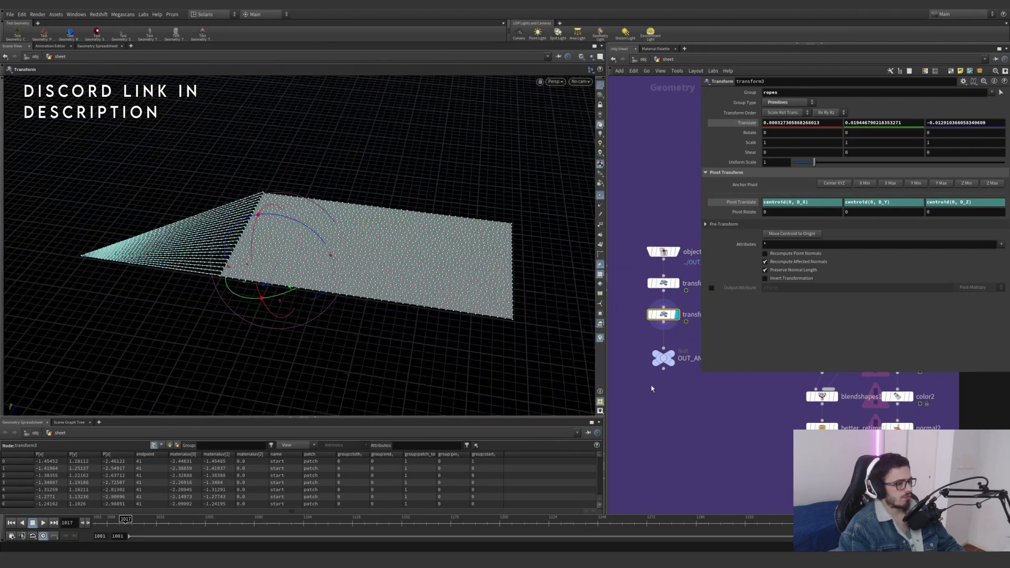
Display OUT_ANIMATED_PATCH, return the timeline to frame 1001 and bring the Vellum constraint network into view.
left_click(664, 359)
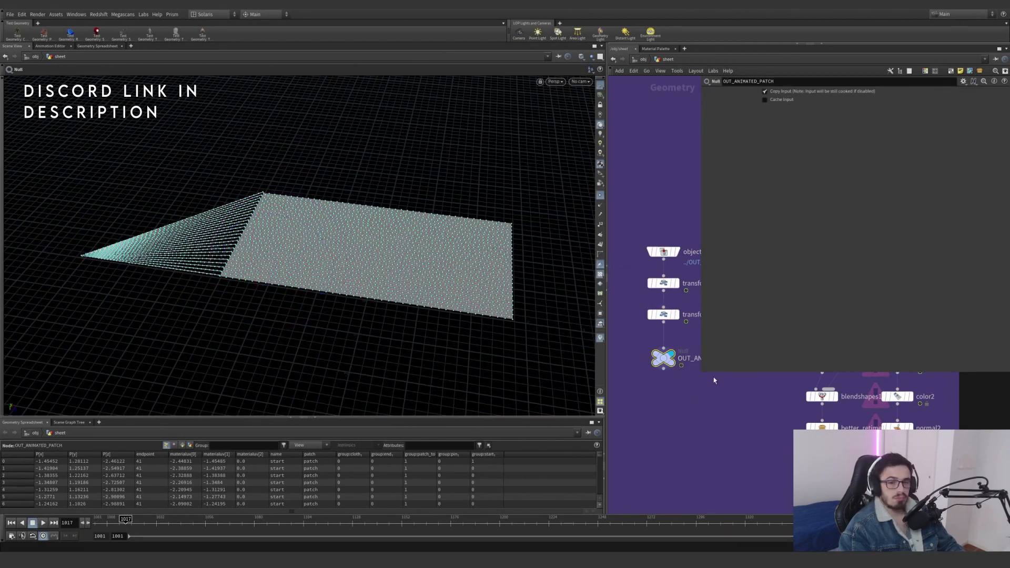
scroll(706, 414, "down", 4)
middle_click_drag(707, 414, 640, 399)
scroll(641, 398, "up", 5)
scroll(656, 388, "down", 5)
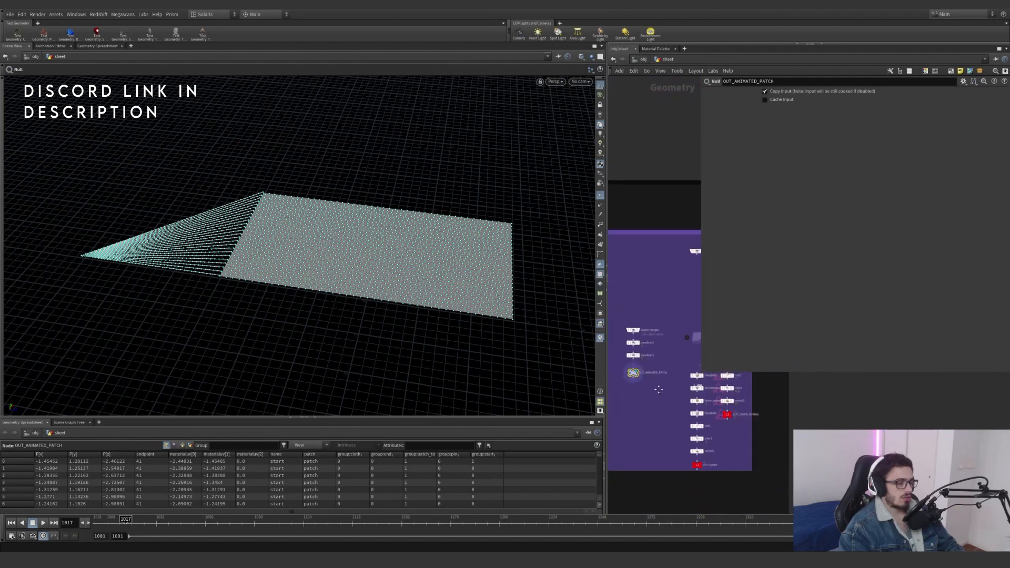
middle_click_drag(695, 287, 621, 361)
scroll(659, 356, "up", 3)
scroll(660, 353, "up", 1)
left_click_drag(125, 520, 97, 494)
middle_click_drag(660, 345, 758, 324)
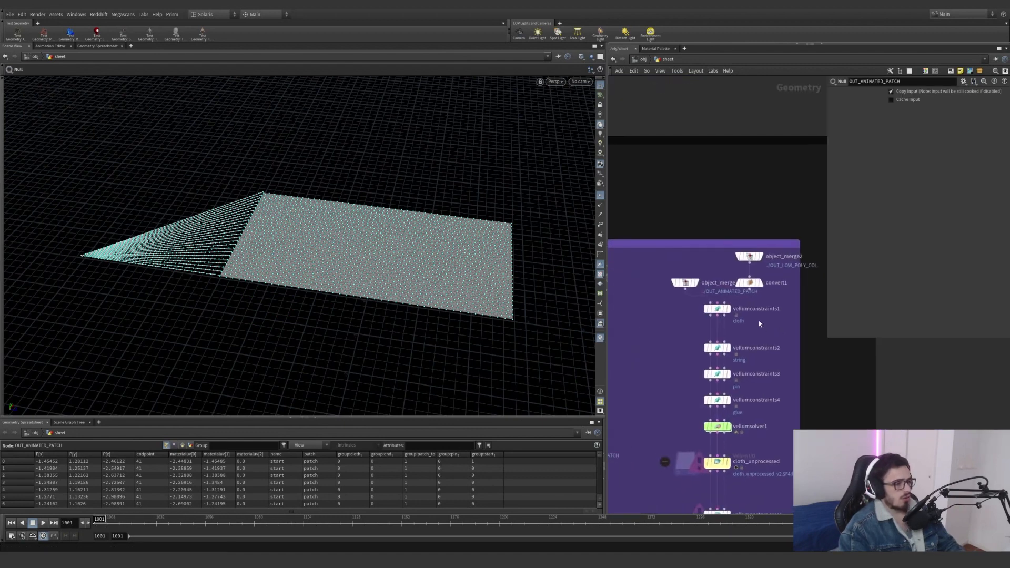
Display object_merge7 and convert1 to inspect the animated patch and the low-poly car collider feeding the Vellum setup.
left_click(685, 283)
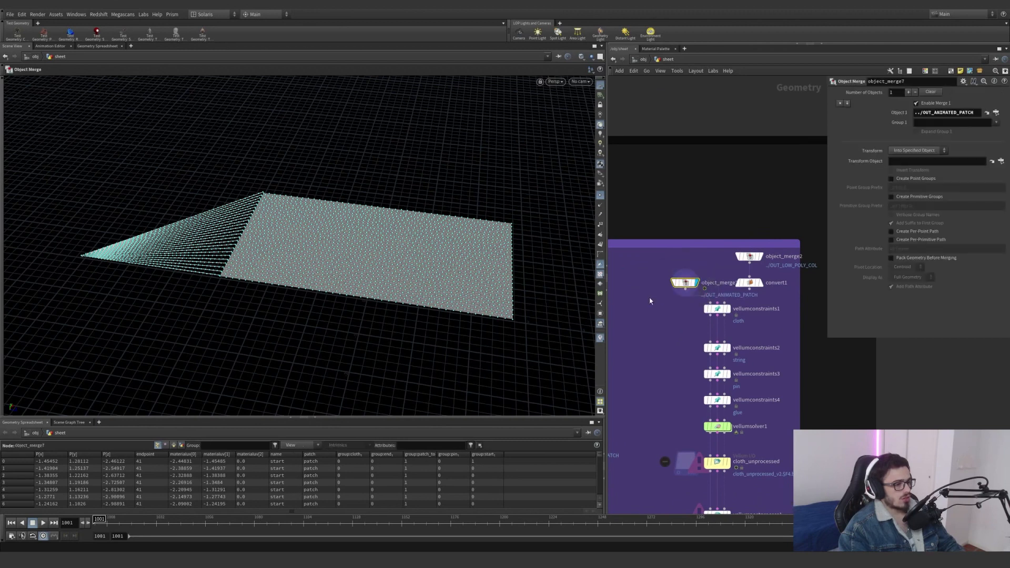
scroll(758, 281, "up", 3)
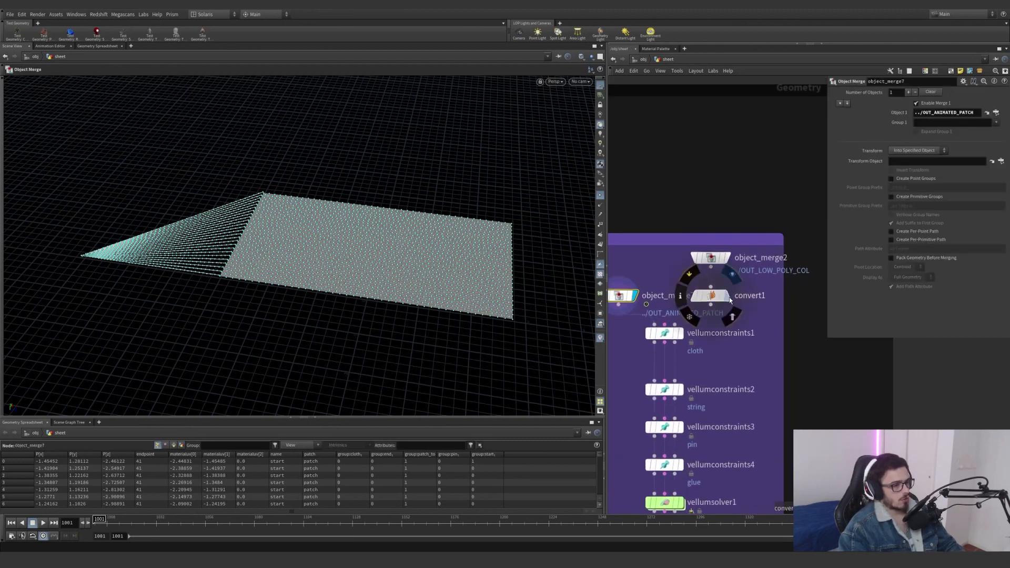
left_click(727, 296)
left_click(710, 296)
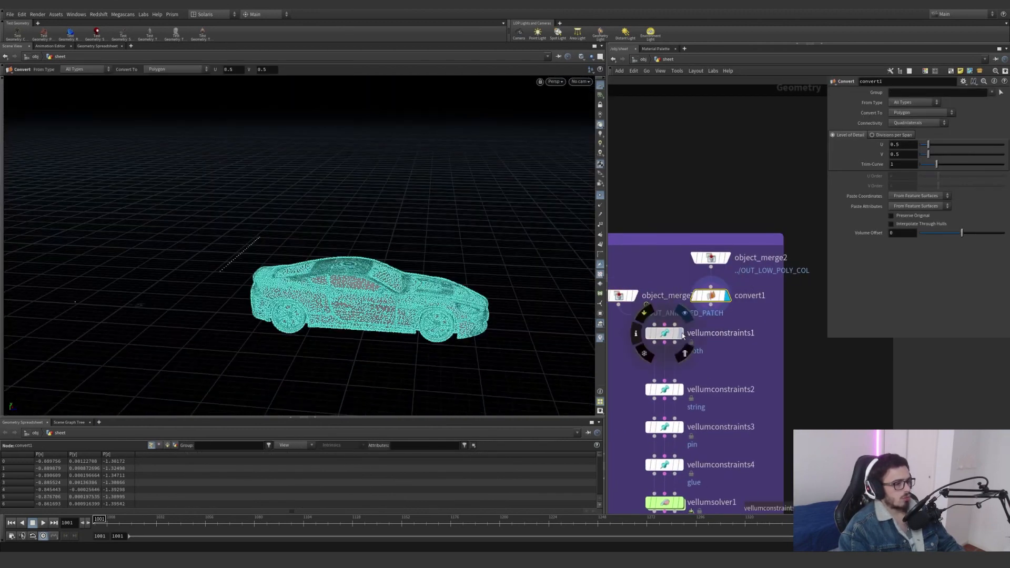
Display vellumconstraints1 and enlarge the parameter area to review its cloth constraint settings.
left_click(679, 333)
left_click_drag(733, 362, 609, 317)
middle_click_drag(743, 385, 754, 324)
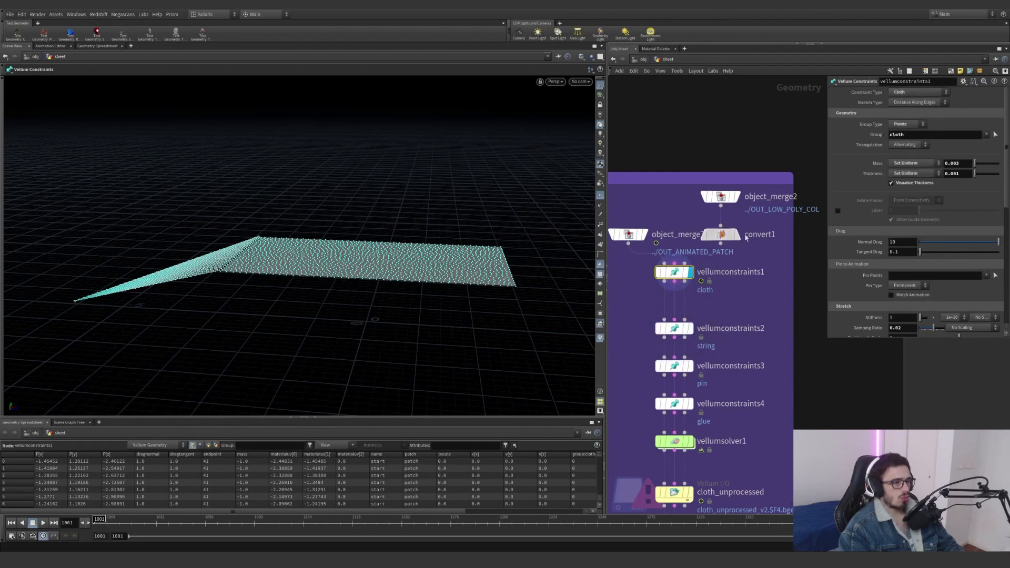
scroll(1006, 241, "down", 3)
scroll(965, 160, "up", 3)
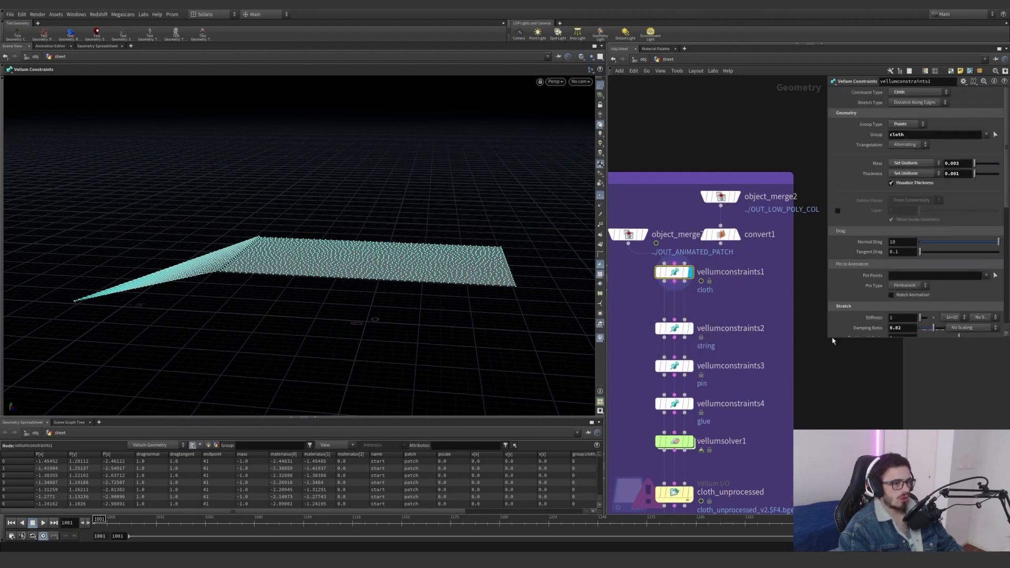
left_click_drag(830, 340, 764, 445)
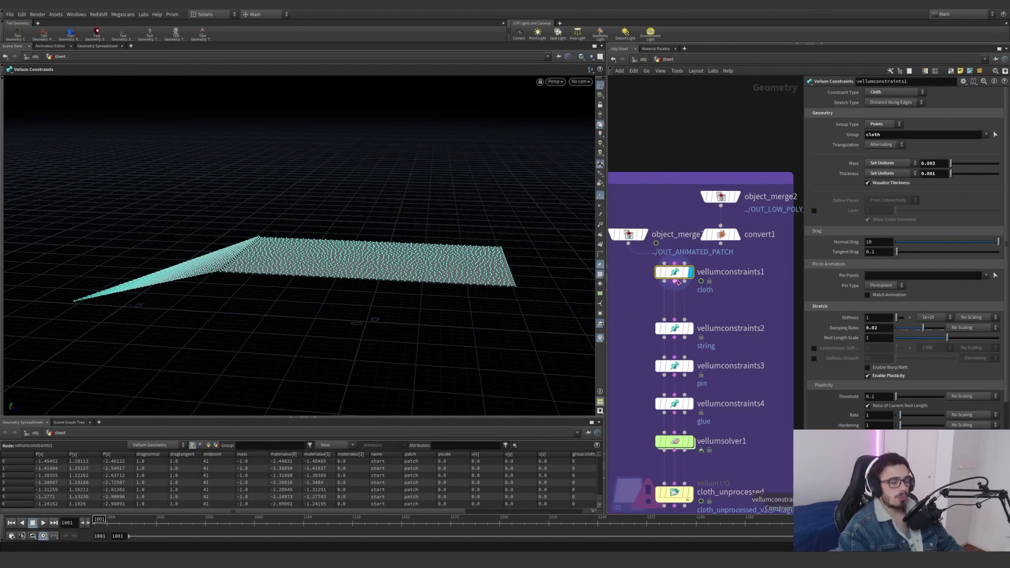
Examine the cloth patch closely from above with vellumconstraints1 displayed, and dismiss the autosave prompt without saving.
left_click_drag(360, 266, 452, 302, "alt")
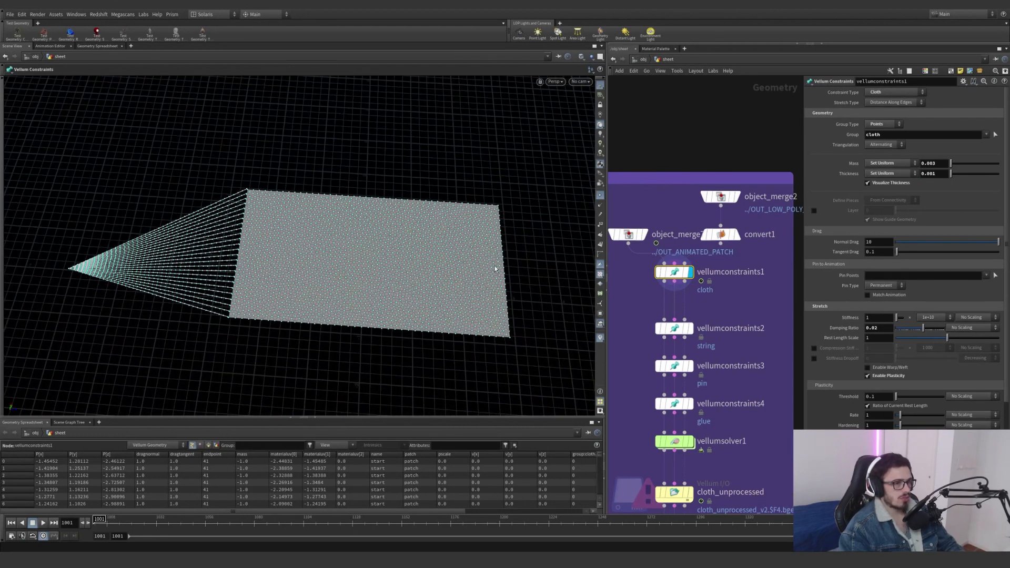
scroll(452, 307, "up", 3)
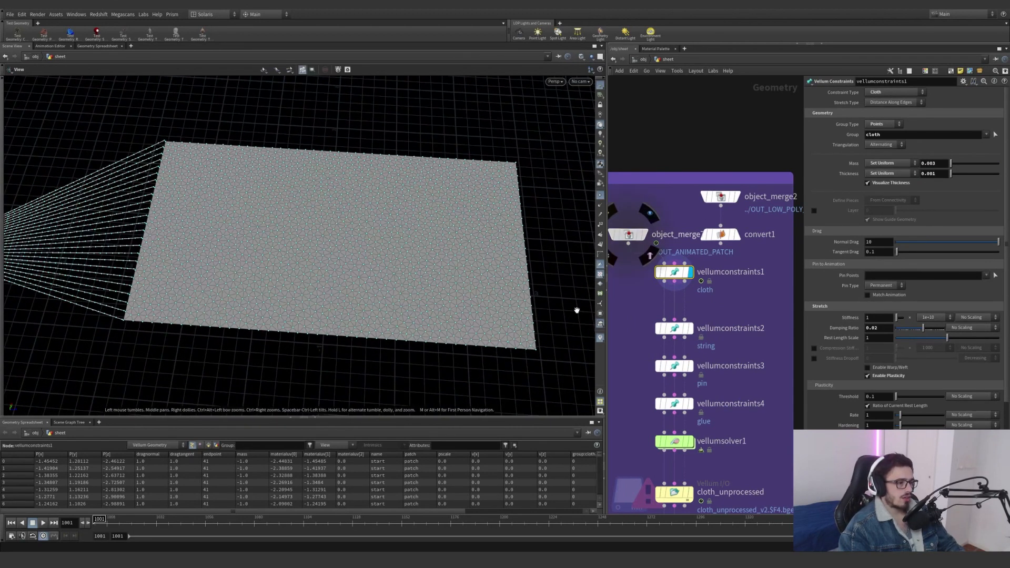
scroll(633, 314, "up", 4)
left_click_drag(506, 291, 218, 240, "alt")
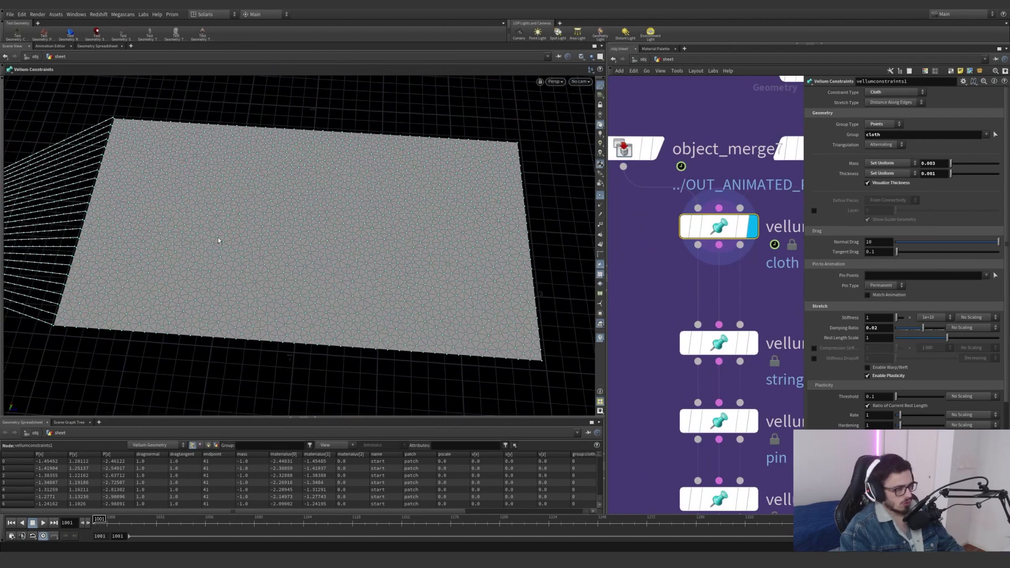
left_click(600, 195)
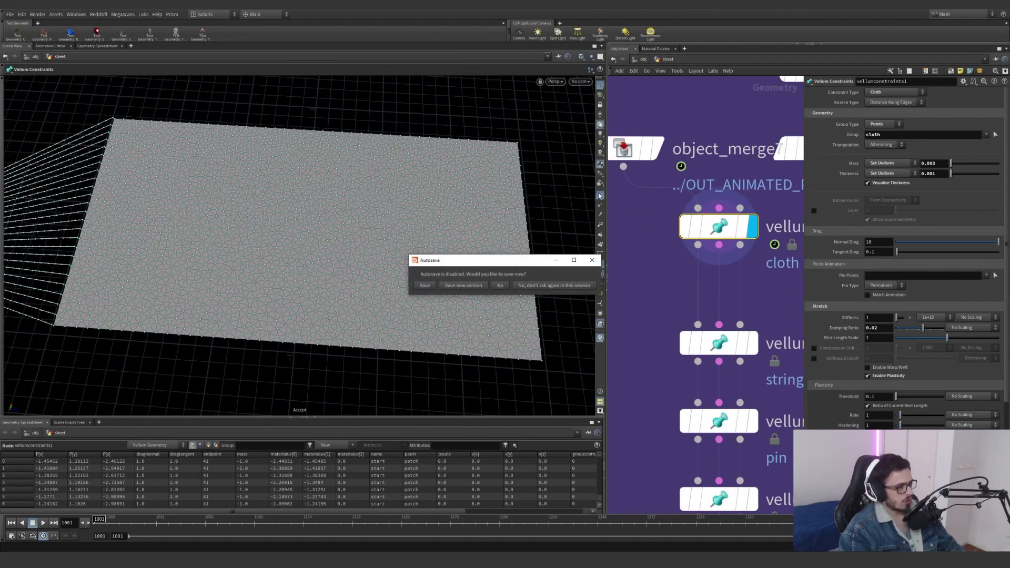
left_click(592, 258)
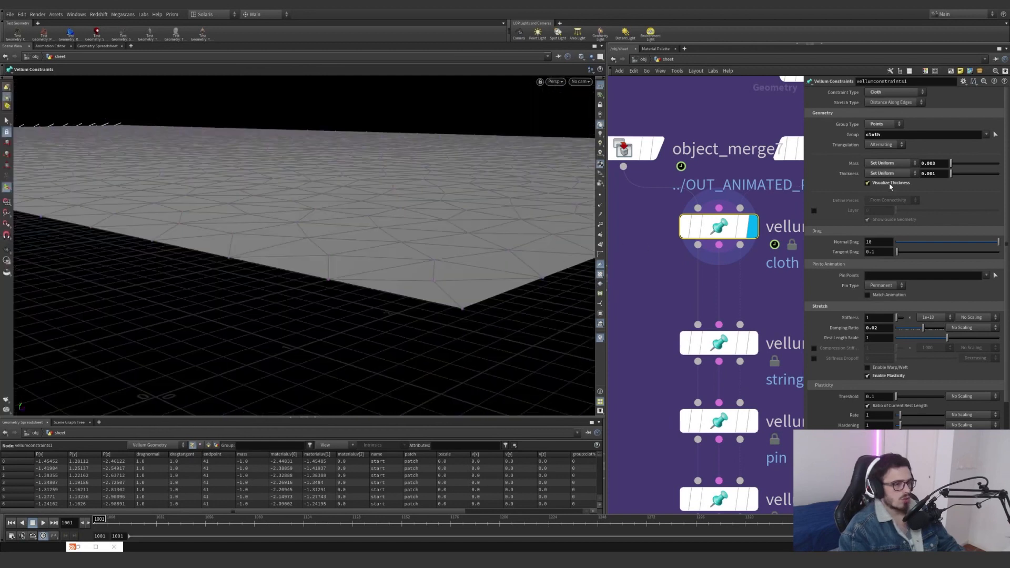
Raise vellumconstraints1's thickness to 0.04 while viewing the thickness spheres near the cloth's corner.
right_click_drag(431, 279, 516, 270, "alt")
mouse_move(448, 292)
left_mouse_down("alt")
mouse_move(448, 301)
mouse_move(456, 288)
mouse_move(428, 288)
mouse_move(464, 300)
left_mouse_up("alt")
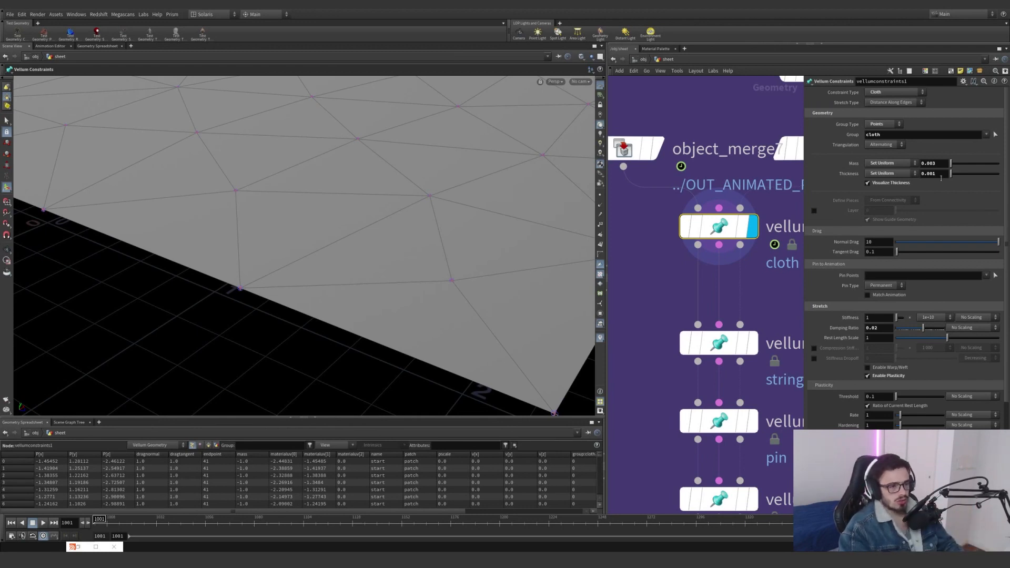
middle_click_drag(941, 178, 999, 208)
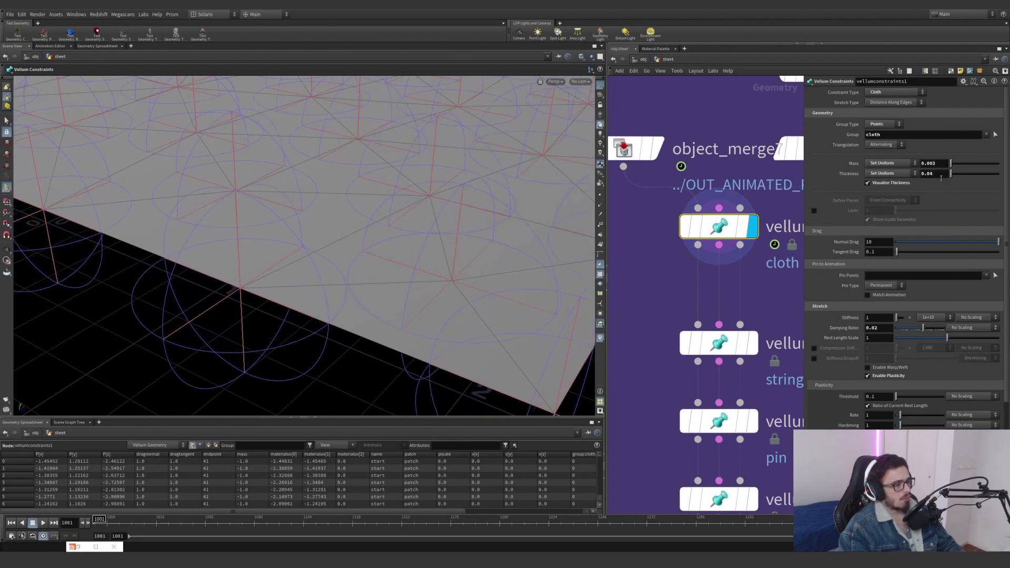
Undo the thickness change on vellumconstraints1 and examine the thickness spheres close up near the cloth's corner.
left_click_drag(435, 205, 408, 232, "alt")
key("ctrl+z")
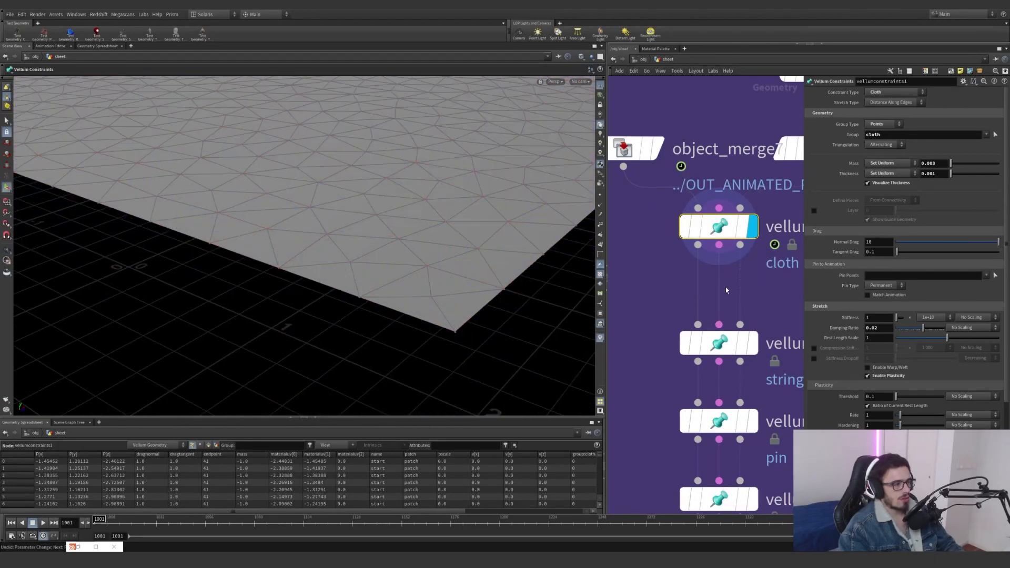
left_click_drag(419, 315, 459, 314, "alt")
right_click_drag(458, 314, 579, 278, "alt")
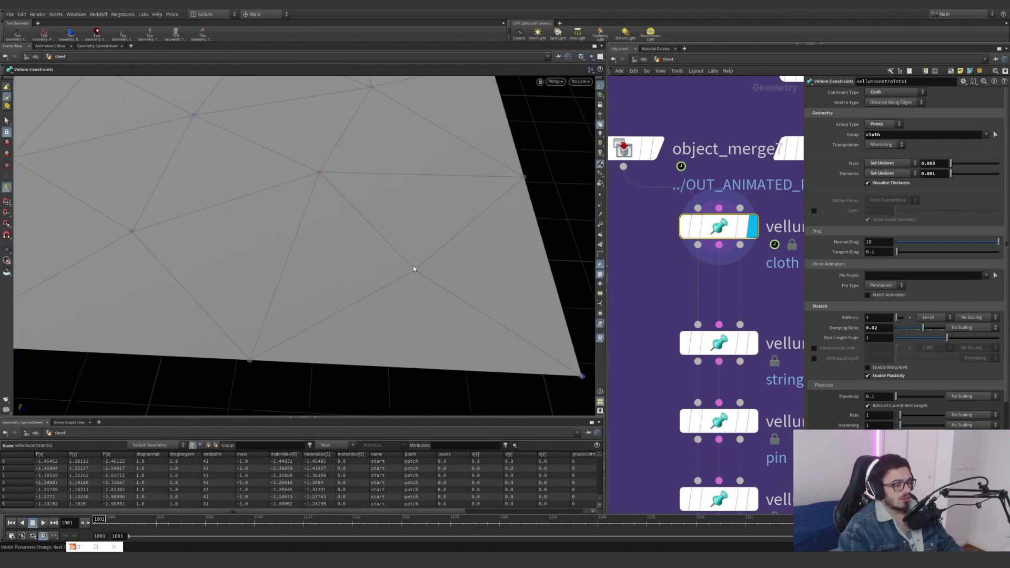
right_click_drag(413, 270, 471, 273, "alt")
scroll(663, 277, "down", 10)
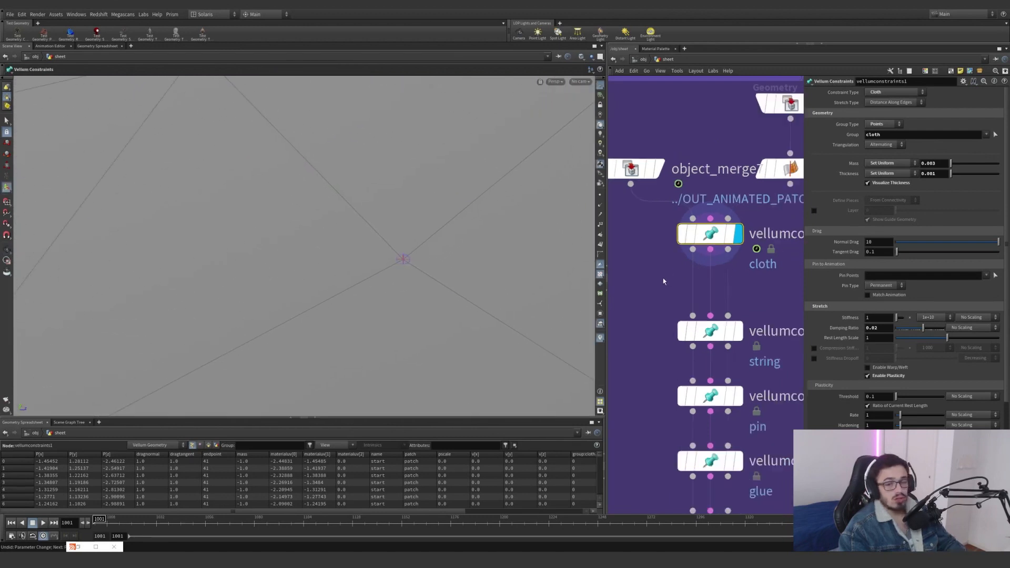
Try the patch node's Edge Length expression as .025*.6*1 for a finer mesh, and restore the previous expression.
scroll(762, 308, "up", 8)
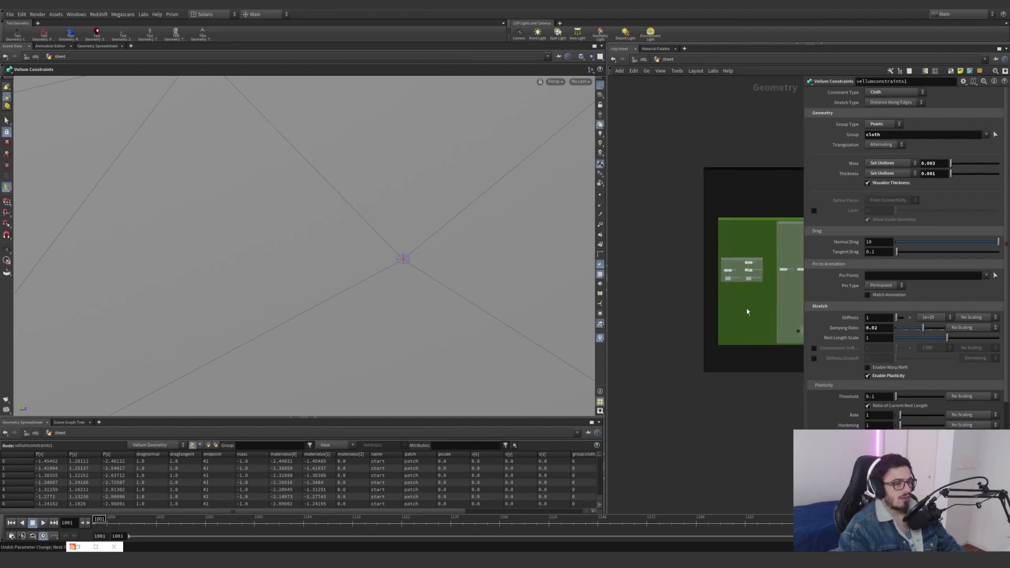
left_click(687, 269)
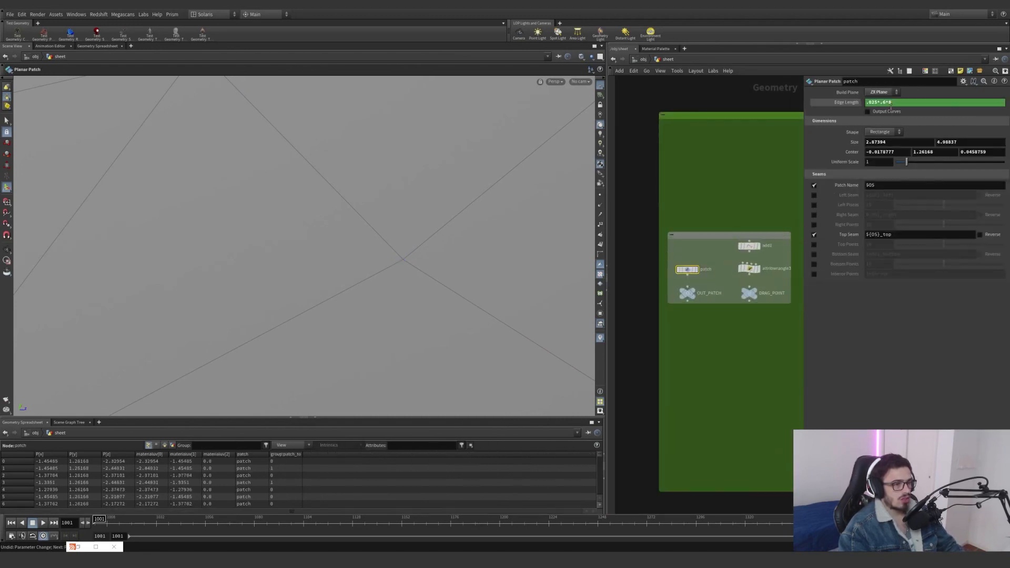
key("BackSpace")
type("1")
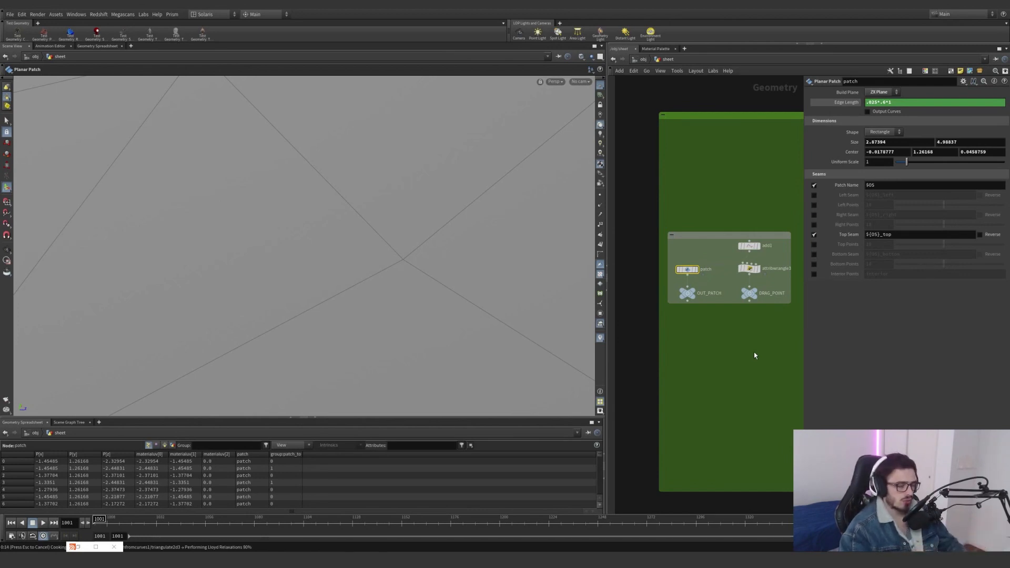
scroll(731, 352, "down", 5)
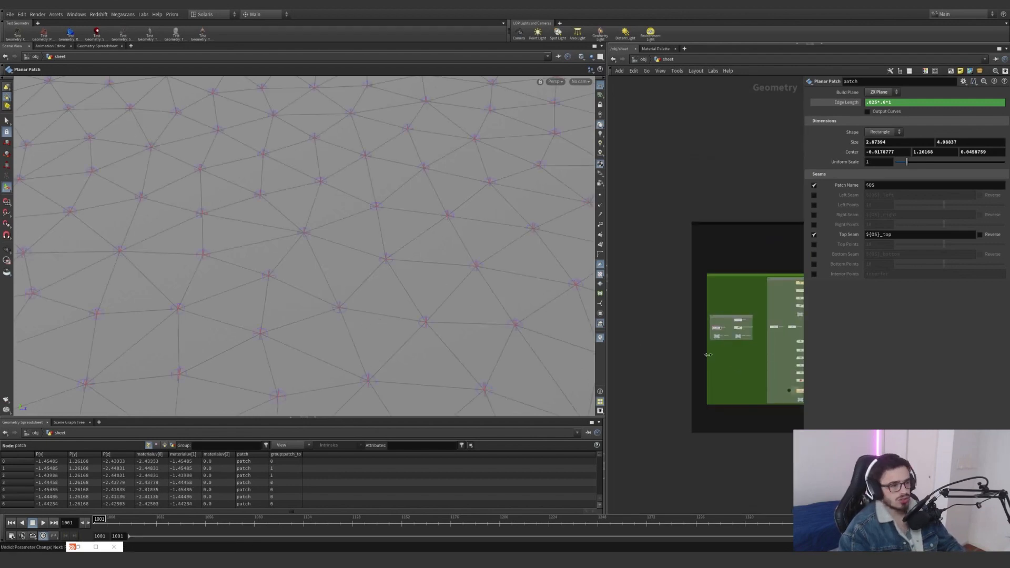
scroll(708, 354, "up", 5)
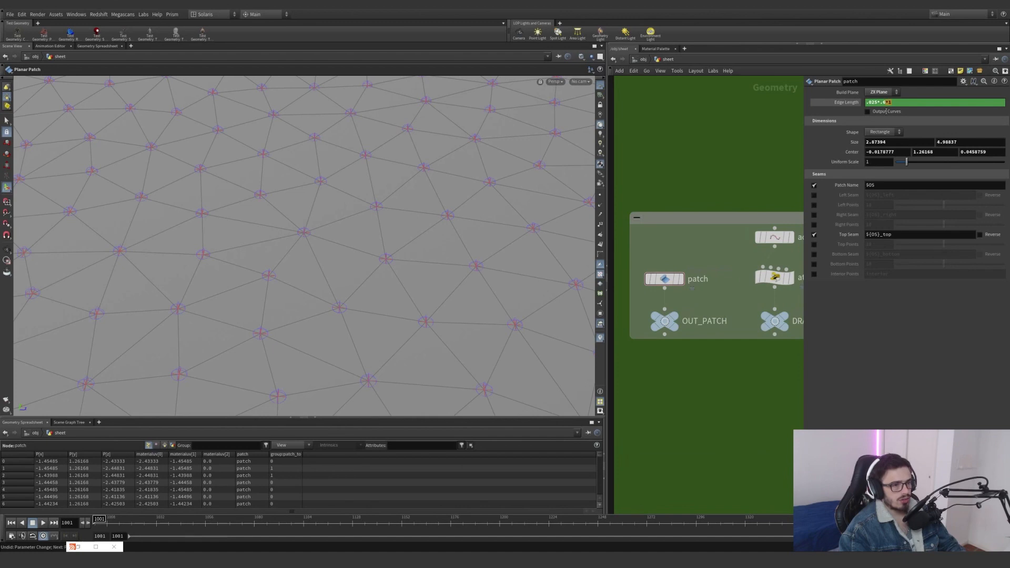
left_click_drag(886, 111, 888, 111)
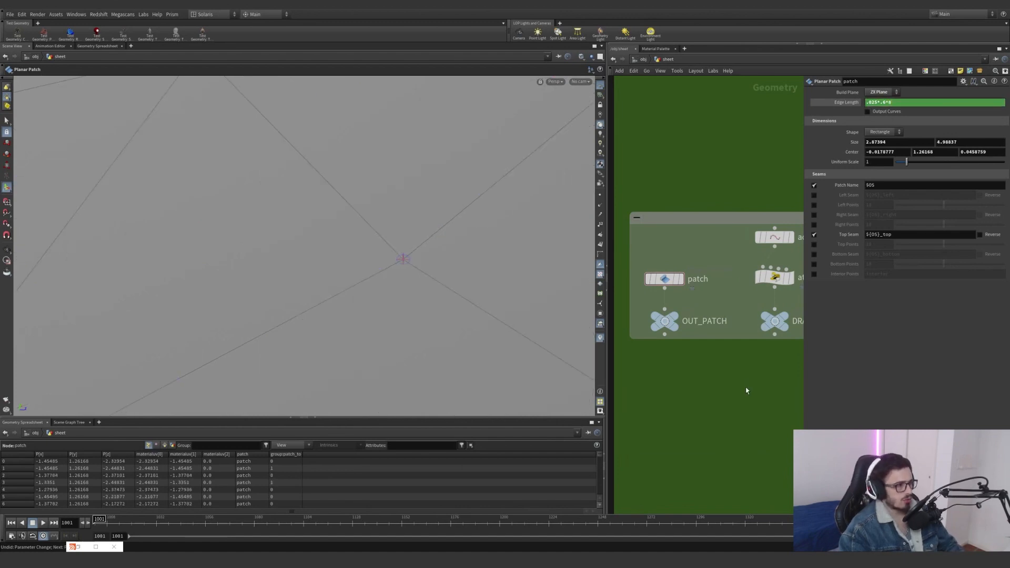
Revisit vellumconstraints1, and display vellumconstraints2 with the cloth edge and converging ropes framed in the viewport.
scroll(705, 376, "down", 6)
scroll(703, 377, "down", 1)
middle_click_drag(703, 377, 579, 370)
scroll(766, 336, "up", 8)
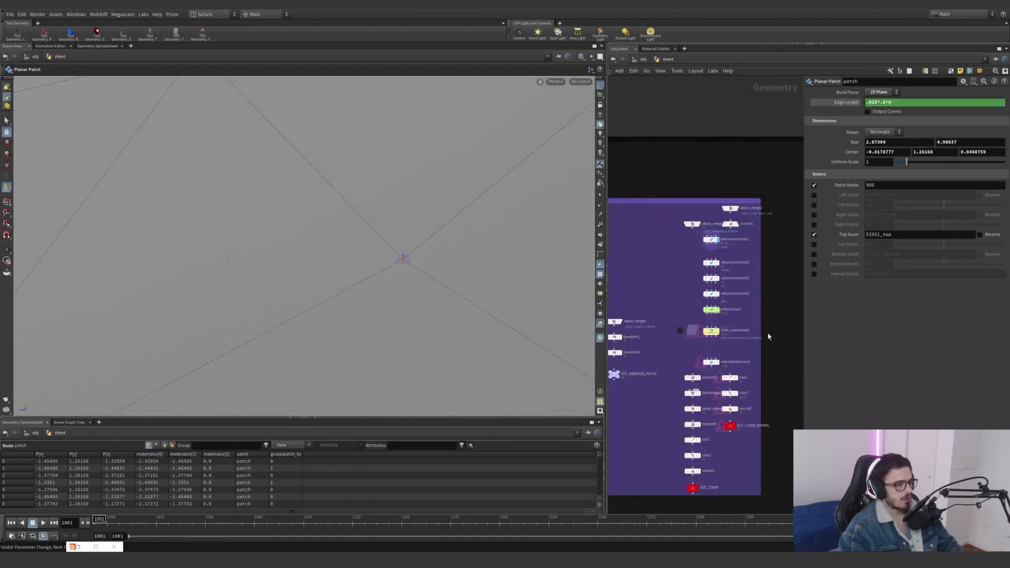
left_click(742, 244)
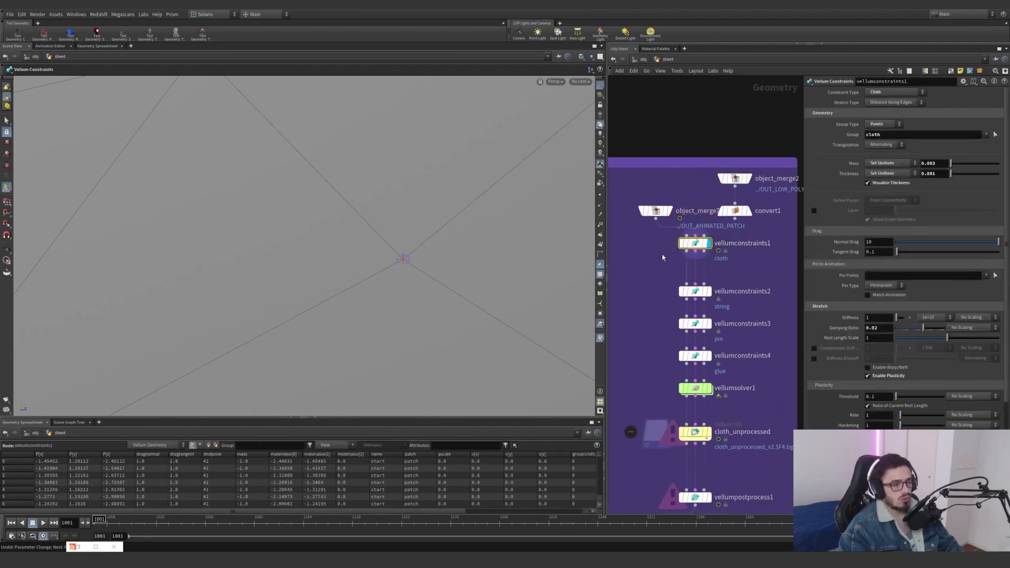
left_click(709, 291)
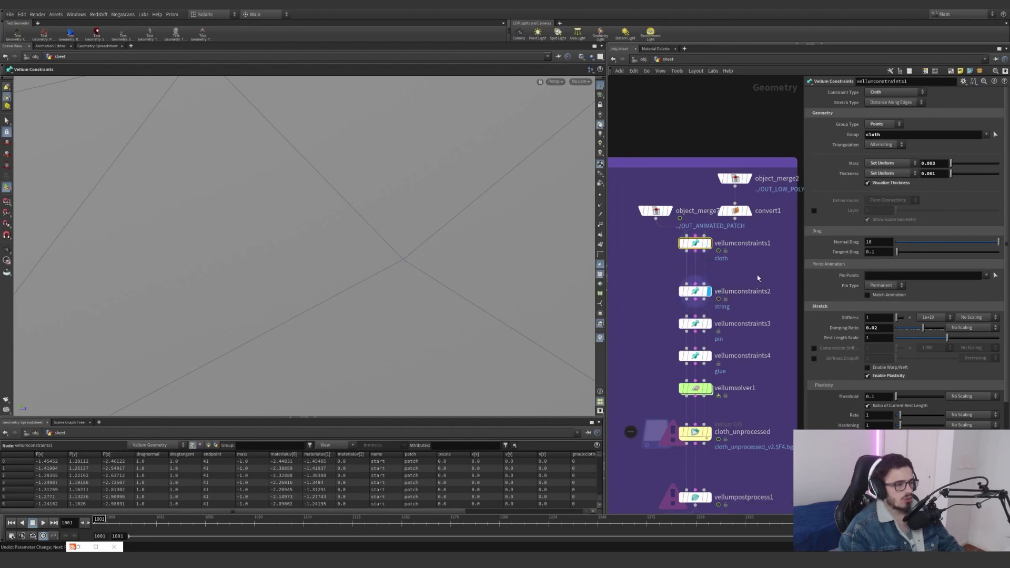
left_click_drag(758, 275, 650, 319)
key("space+g")
left_click_drag(338, 262, 290, 257)
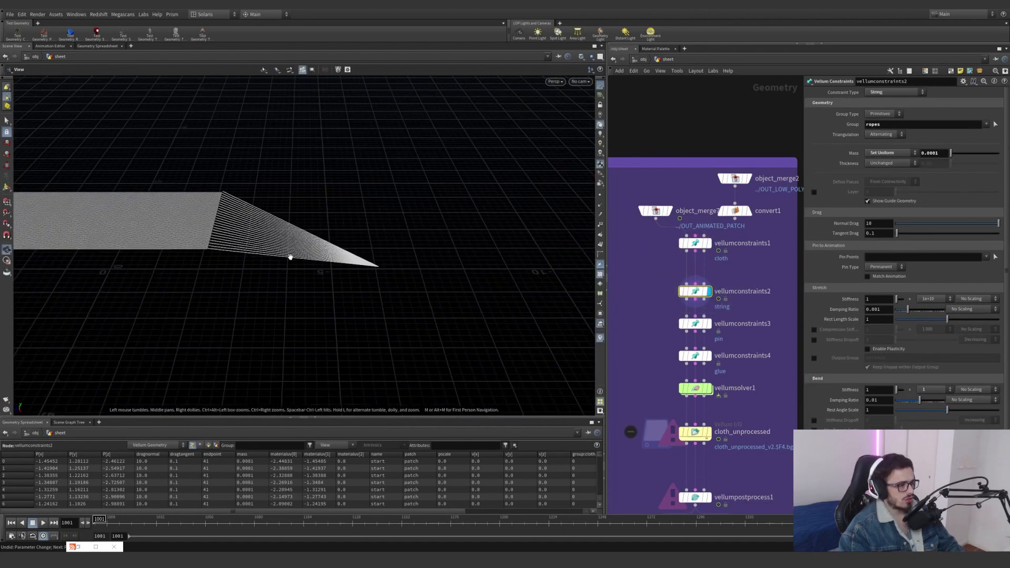
scroll(255, 221, "up", 3)
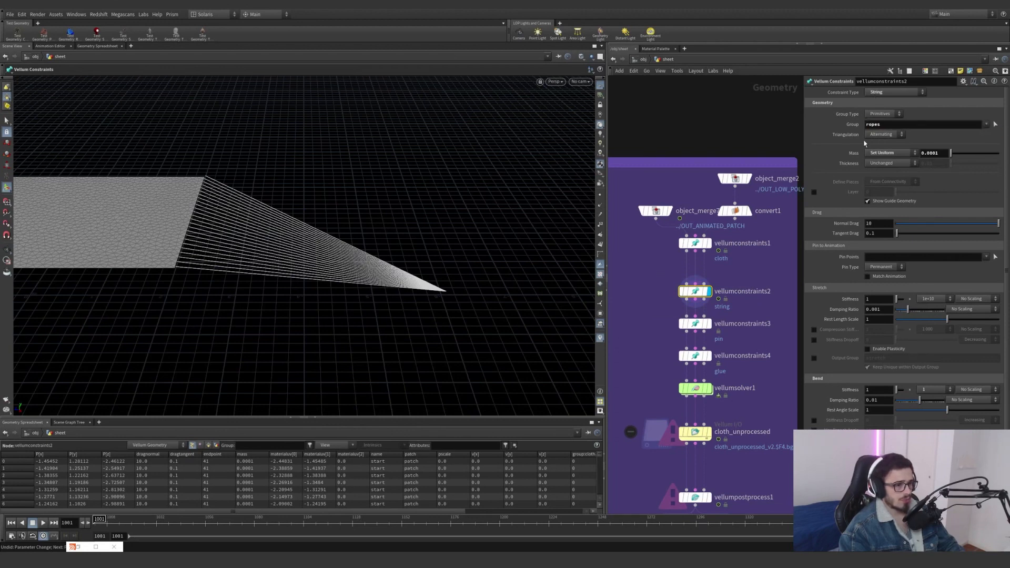
Try the Set Uniform thickness mode on vellumconstraints2 while viewing the ropes up close, and undo it.
scroll(322, 254, "up", 6)
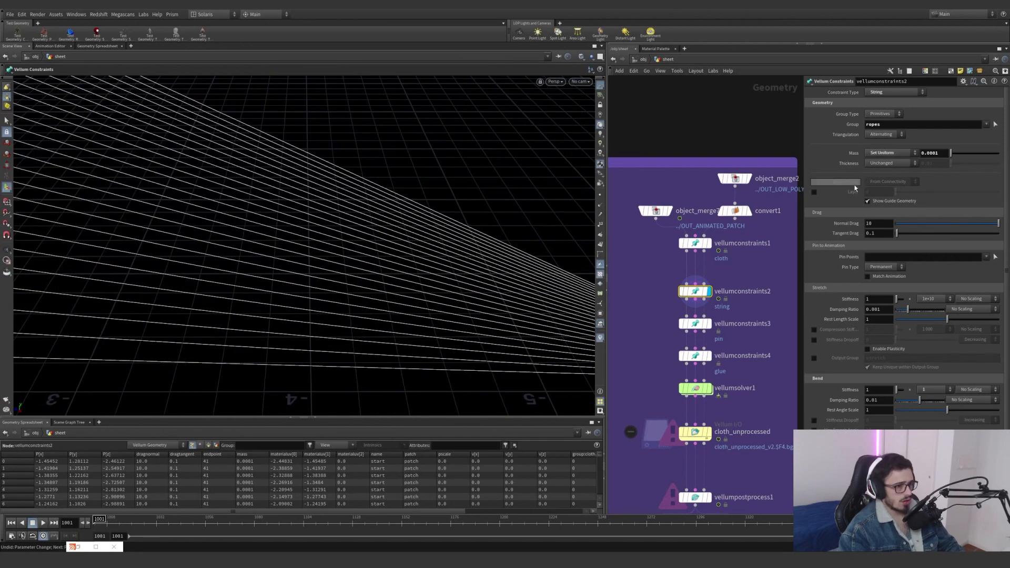
left_click(894, 164)
left_click(889, 174)
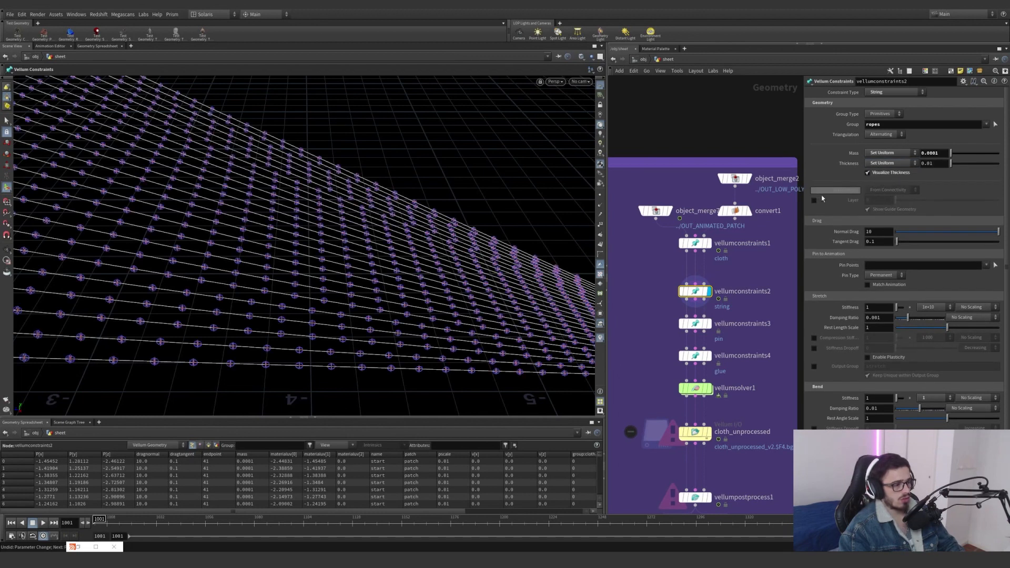
key("ctrl+z")
left_click_drag(358, 368, 442, 275, "alt")
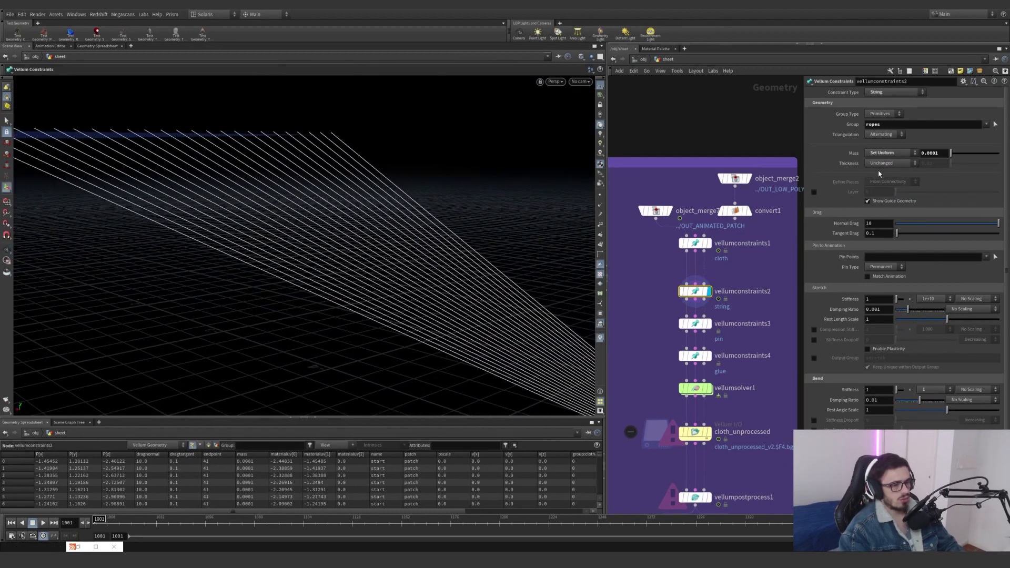
Review vellumconstraints1's stretch Damping Ratio and turn off Enable Plasticity in its Stretch settings.
left_click(684, 243)
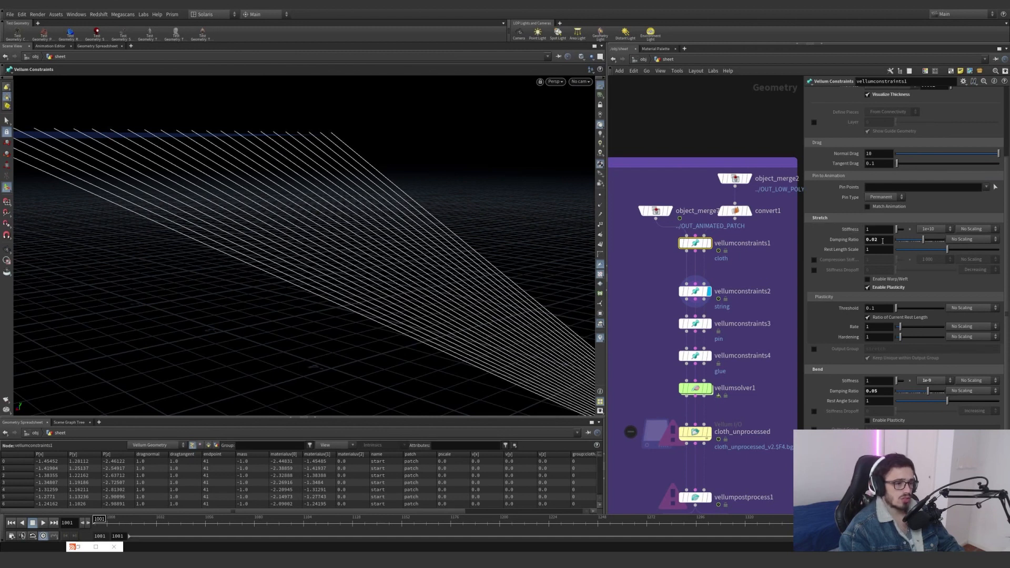
mouse_move(879, 240)
left_mouse_down()
mouse_move(860, 244)
mouse_move(870, 240)
left_mouse_up()
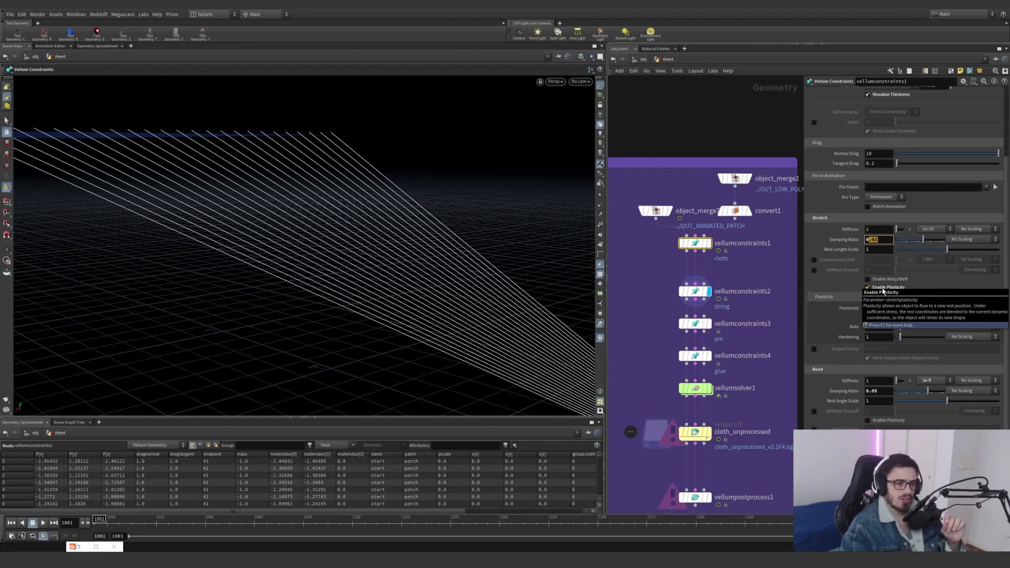
left_click(883, 288)
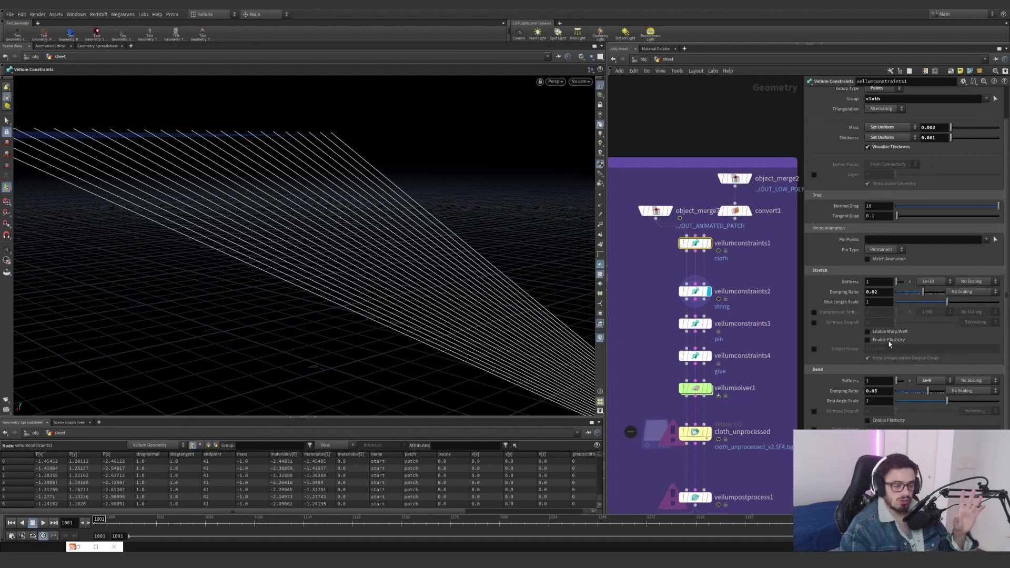
mouse_move(889, 341)
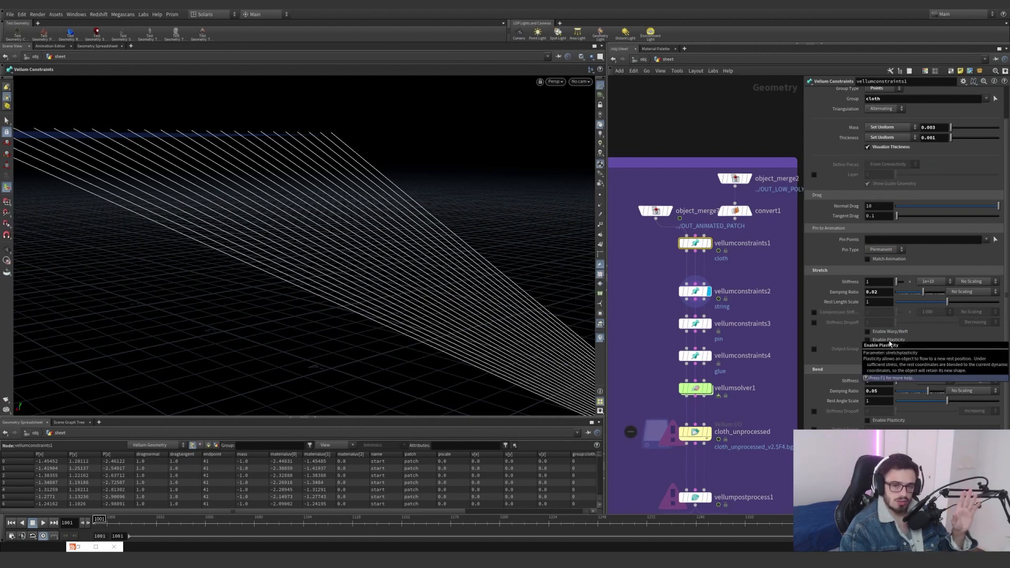
left_click(868, 340)
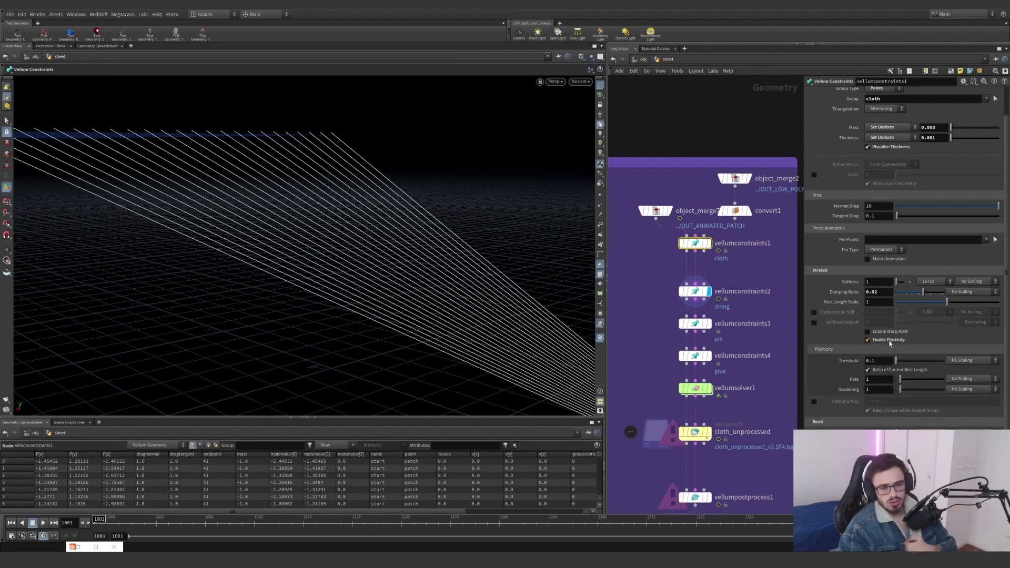
left_click(889, 341)
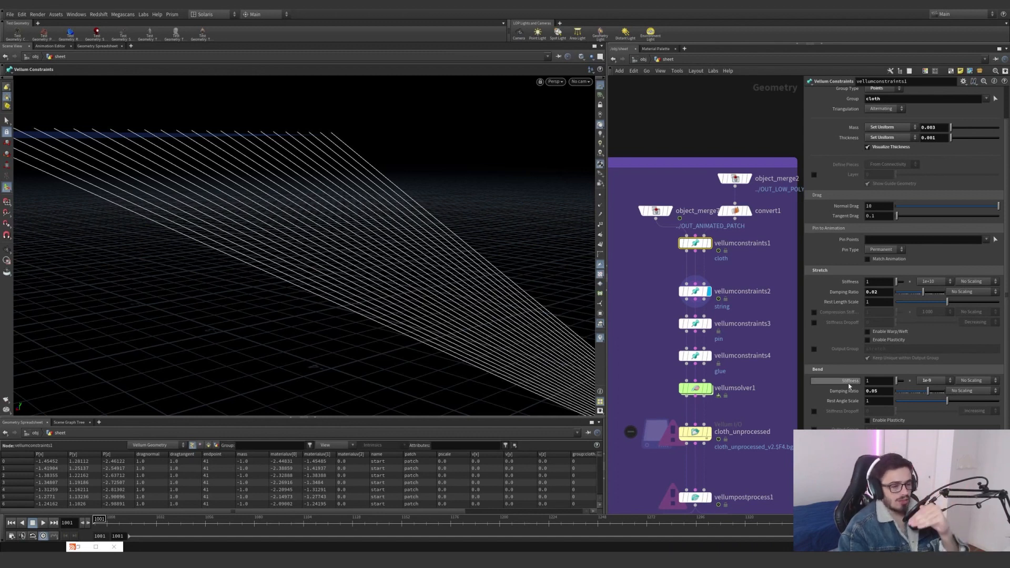
Review the bend Damping Ratio and the bend Stiffness multiplier choices of vellumconstraints1, leaving them as they are.
left_click_drag(878, 391, 868, 392)
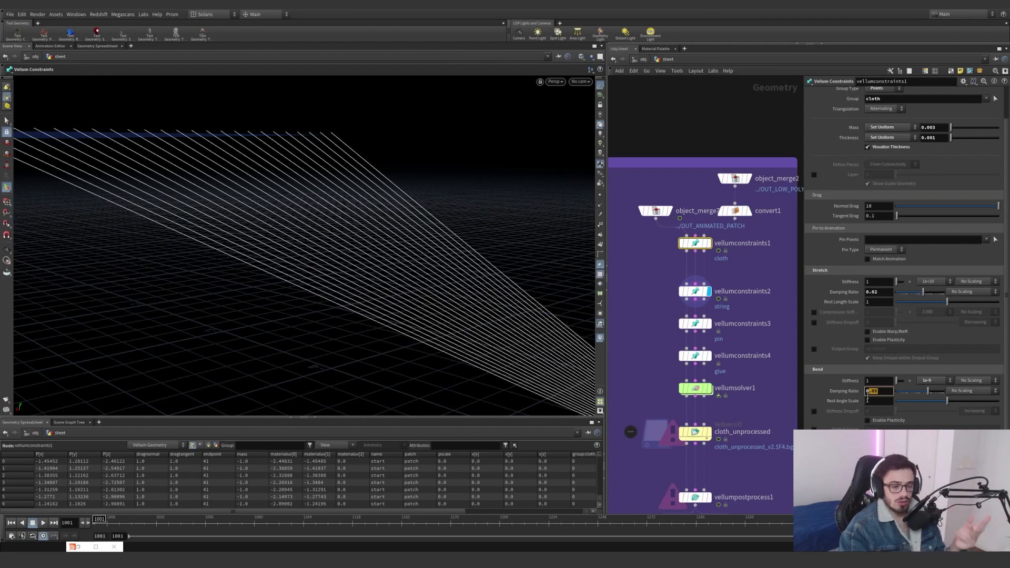
left_click(831, 387)
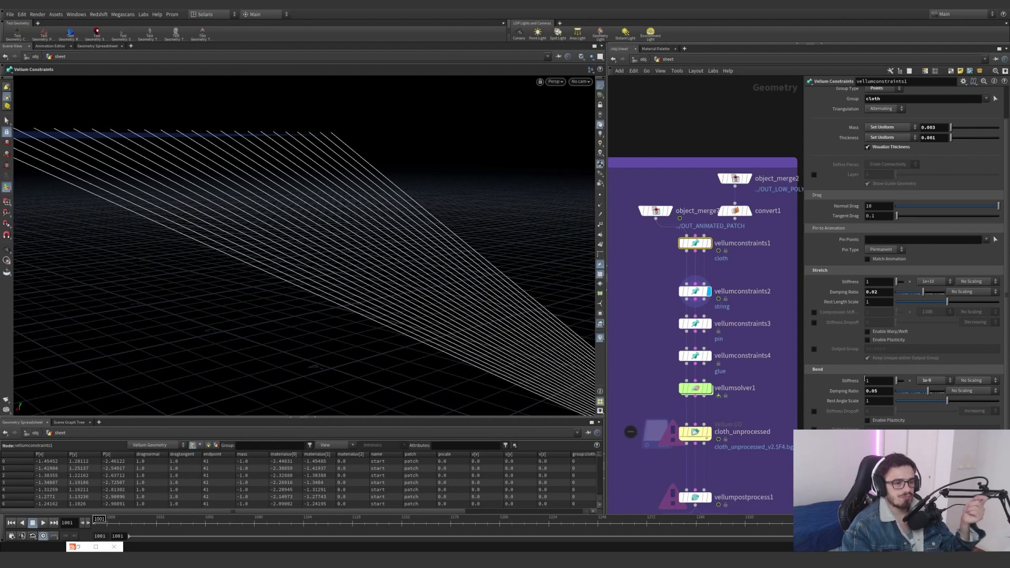
left_click(926, 381)
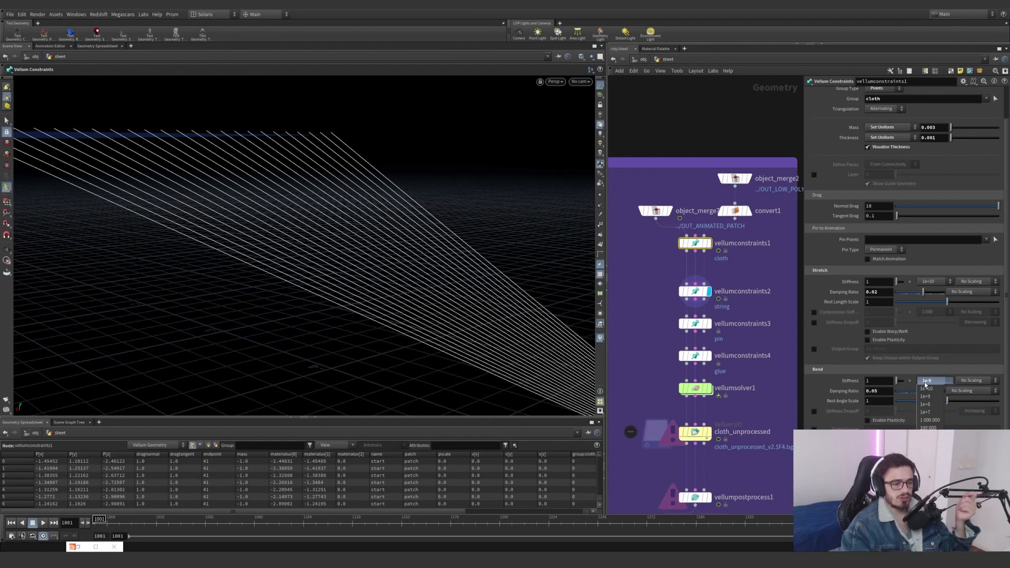
left_click(926, 382)
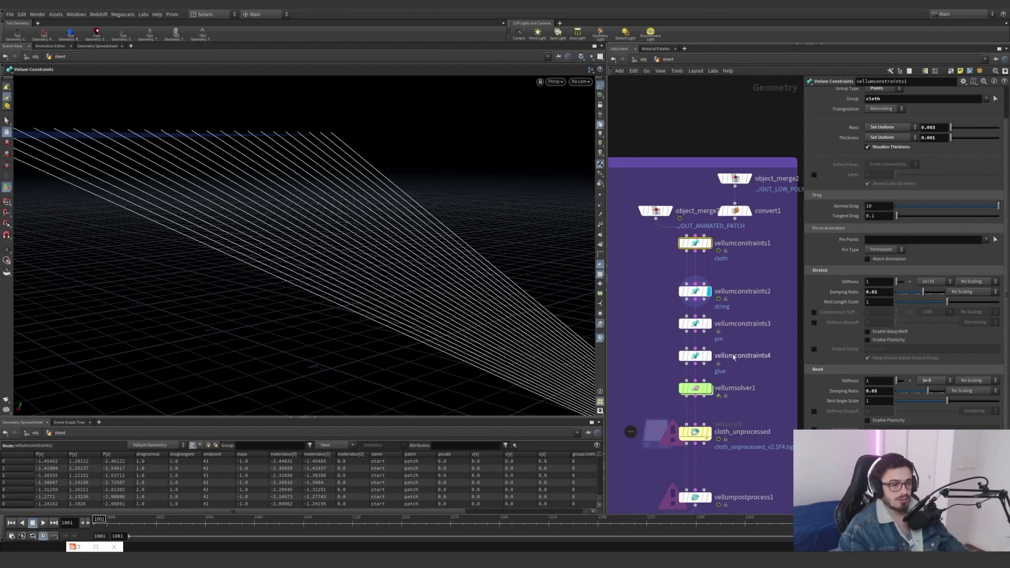
Review the string constraint settings of vellumconstraints2, including the multiplier choices for its bend Stiffness.
left_click(694, 324)
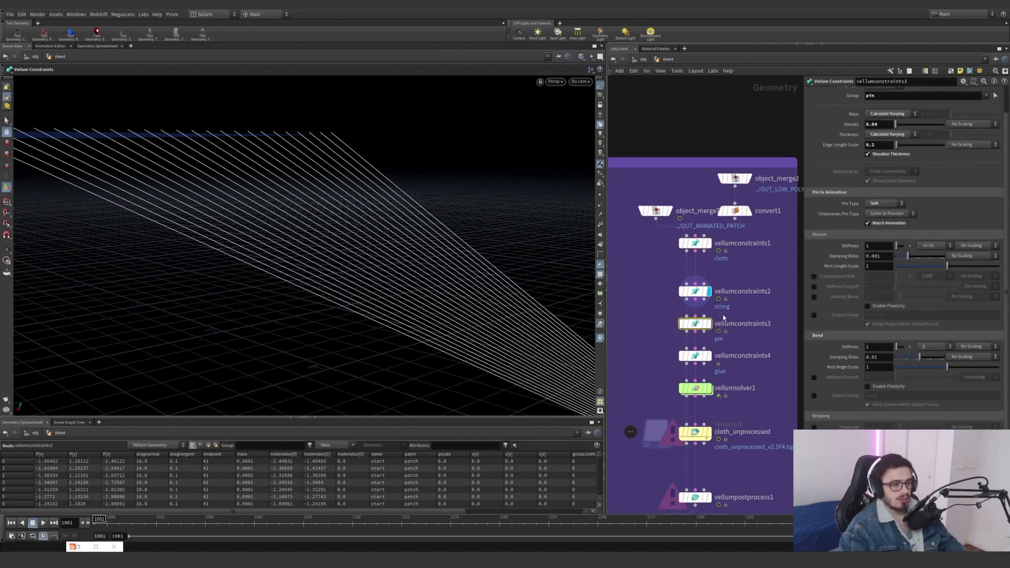
left_click(695, 292)
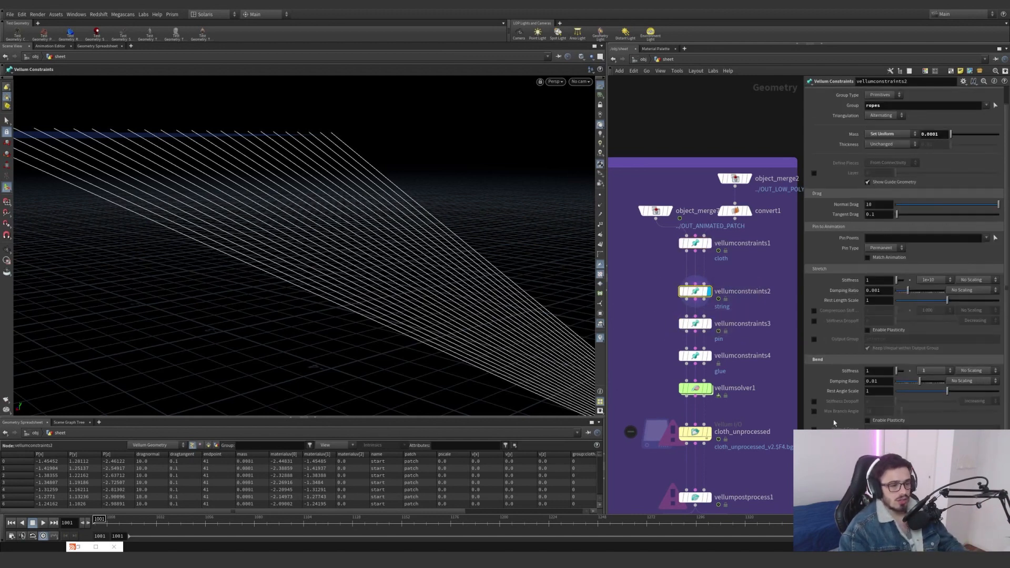
left_click(919, 372)
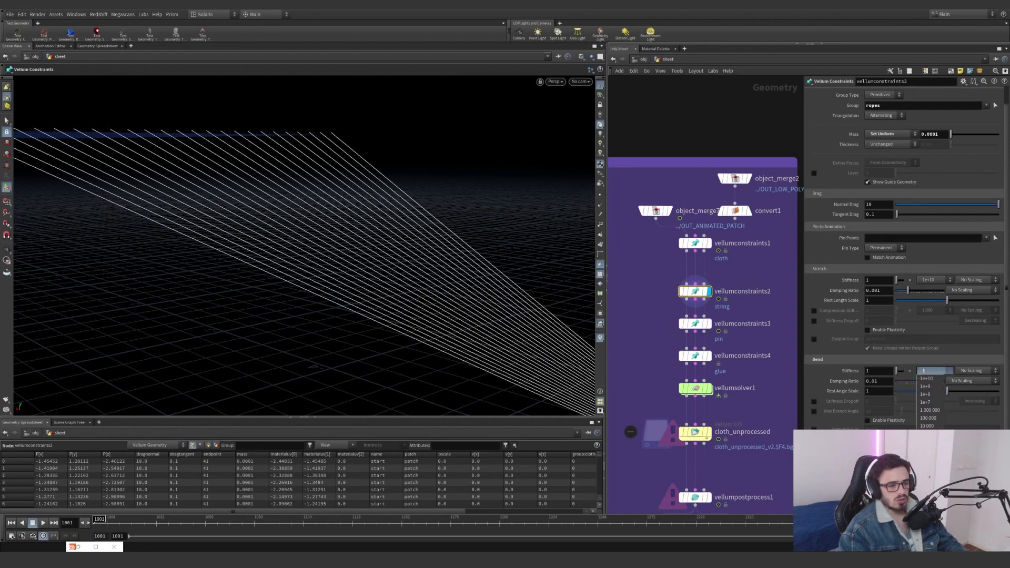
left_click(926, 372)
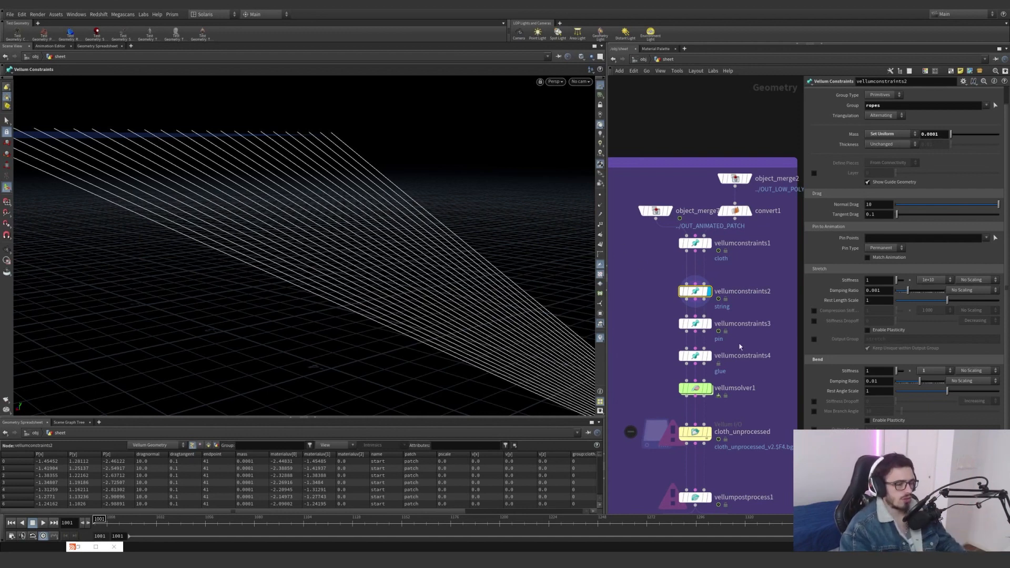
Display vellumconstraints3 and examine its pin point where the ropes converge, along with its Pin to Animation settings.
left_click(695, 324)
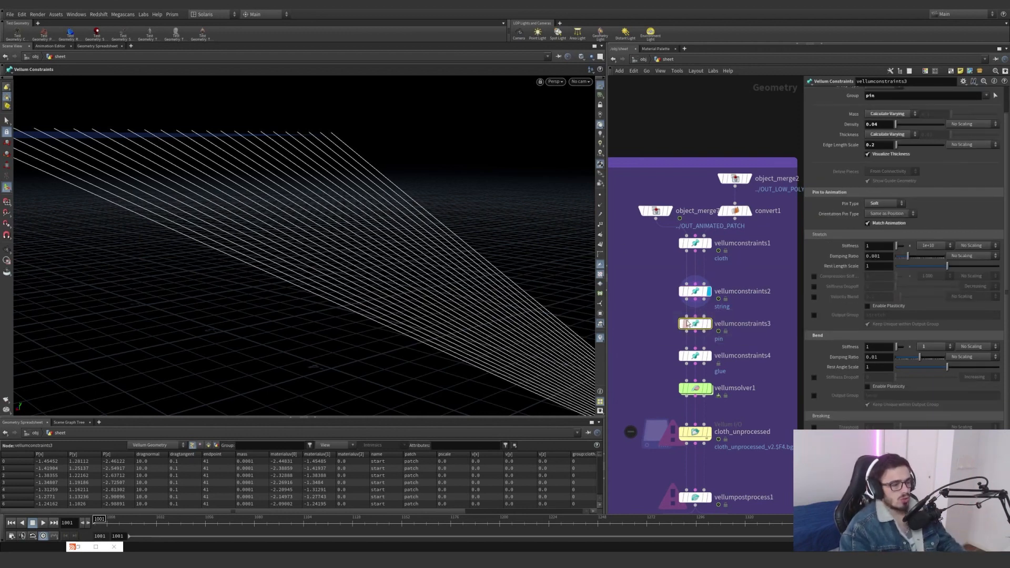
mouse_move(294, 295)
left_mouse_down()
mouse_move(246, 307)
mouse_move(347, 323)
mouse_move(342, 331)
mouse_move(354, 323)
mouse_move(349, 300)
left_mouse_up()
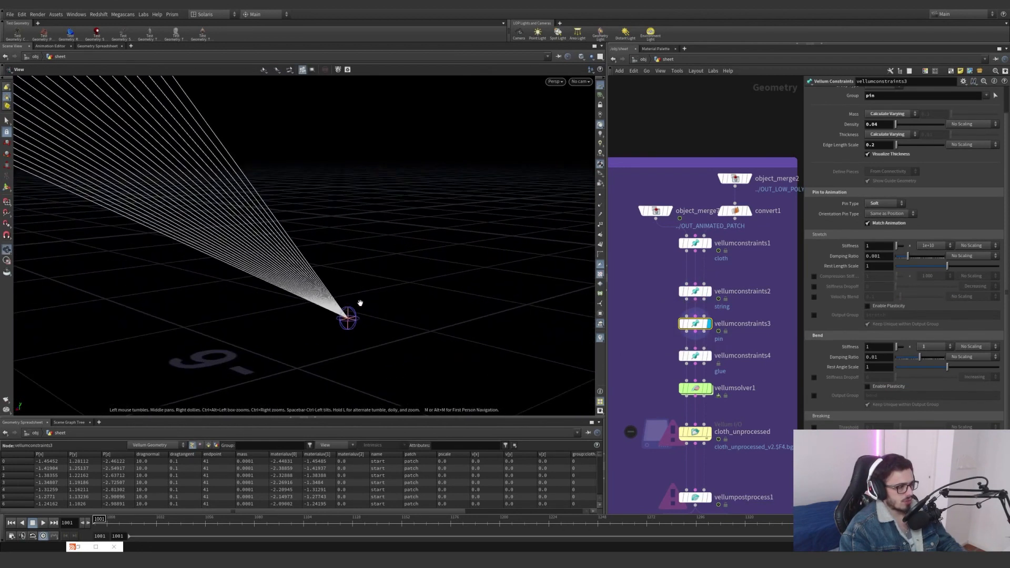
key("Return")
scroll(847, 174, "up", 2)
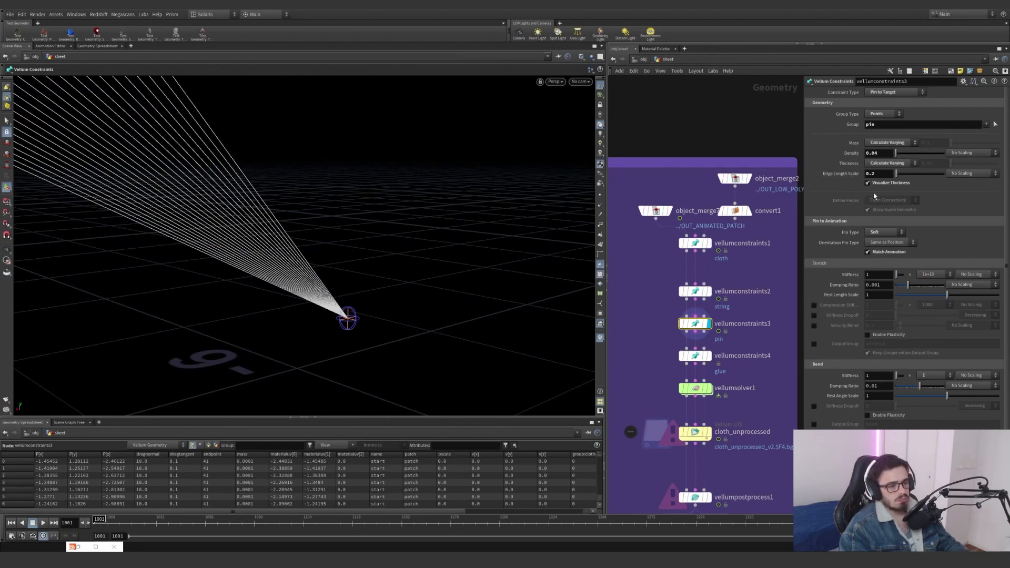
mouse_move(857, 250)
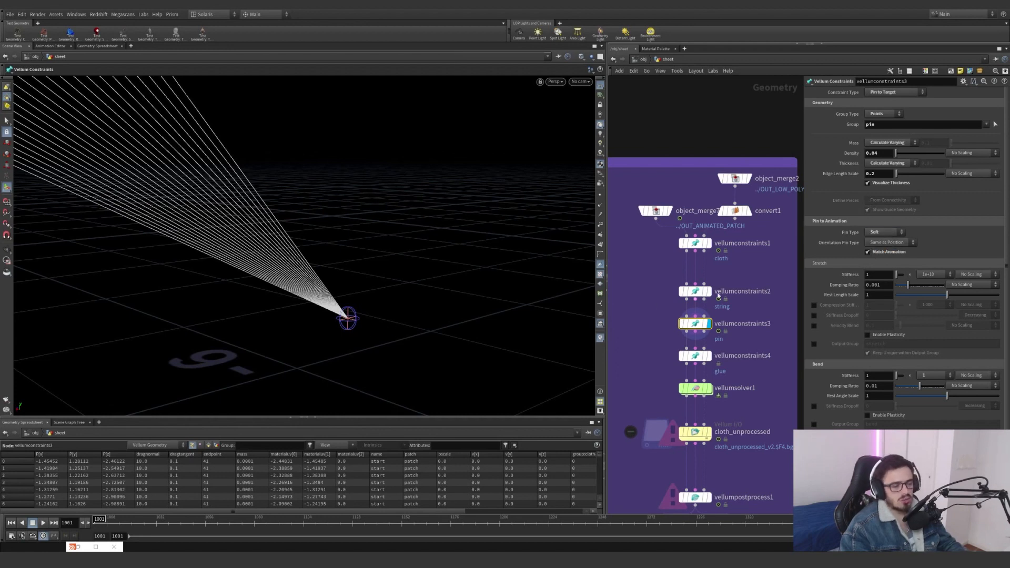
Switch the Pin Type of vellumconstraints3 to Permanent and back to Soft to compare the pin settings.
left_click(894, 236)
left_click(889, 241)
left_click(889, 235)
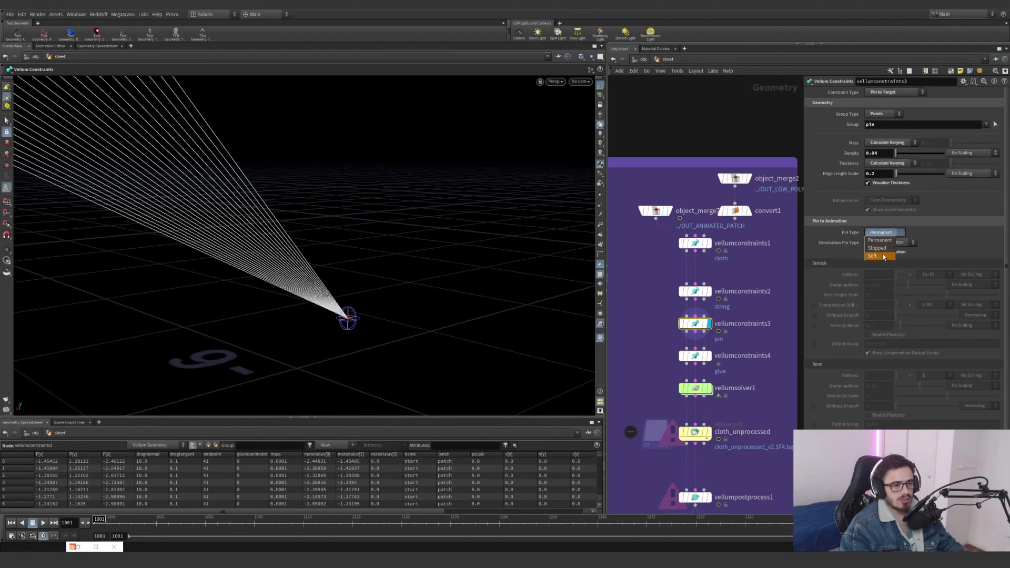
left_click(883, 256)
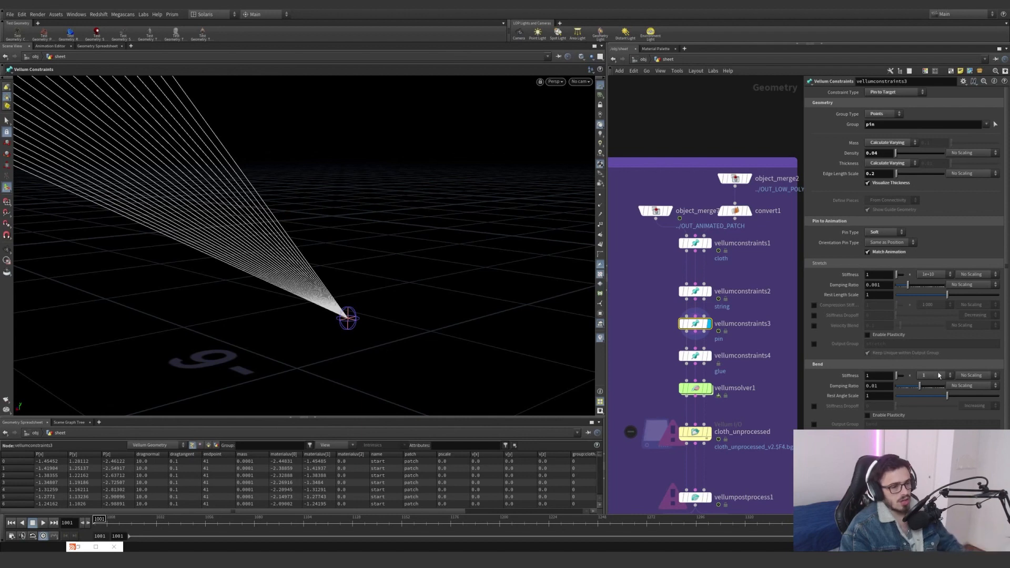
scroll(933, 377, "down", 3)
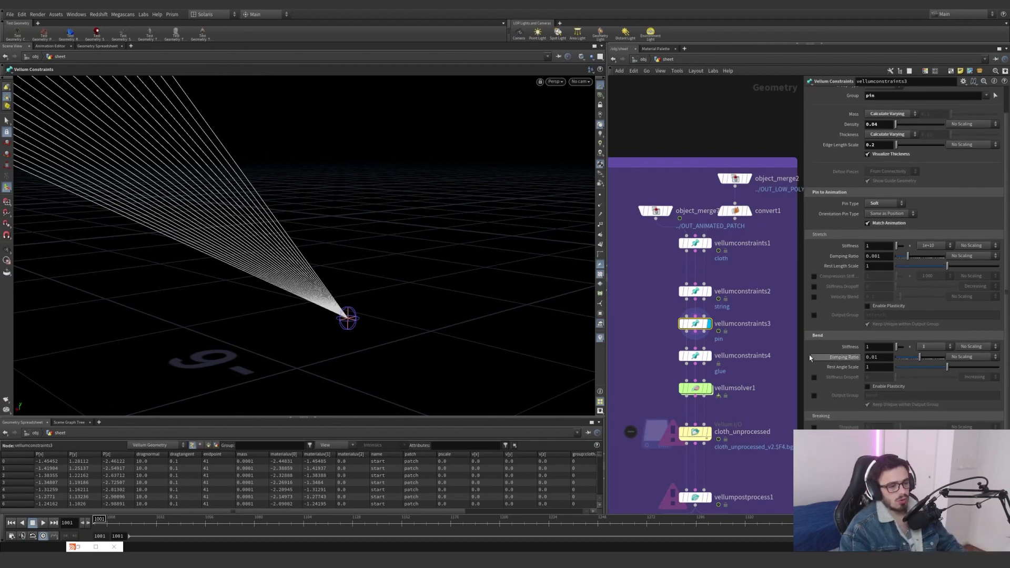
Display the glue node vellumconstraints4 and examine the rope attachment points at the cloth edge and the Target Group choices.
left_click(708, 355)
left_click_drag(232, 284, 458, 277, "alt")
key("Return")
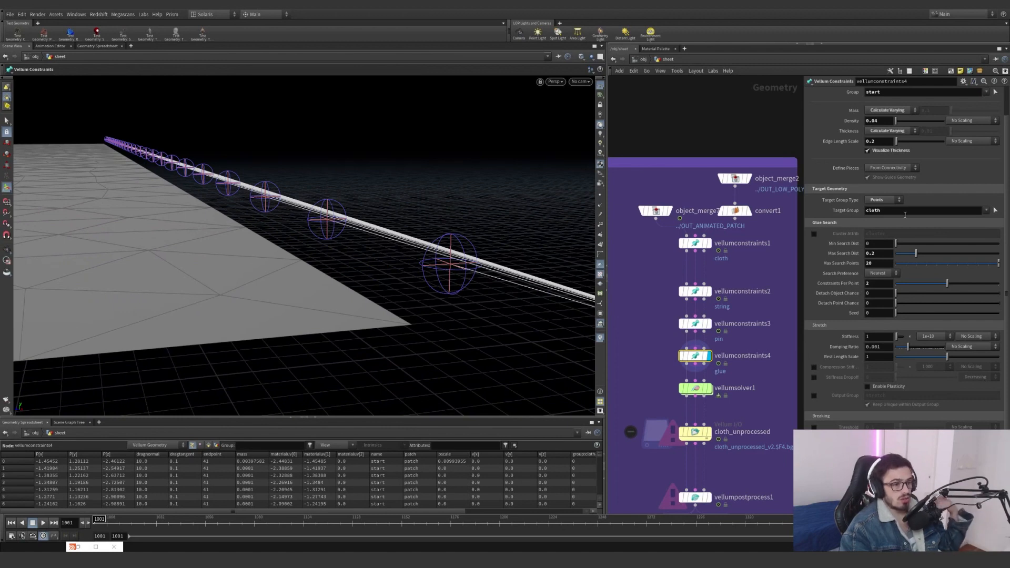
left_click(986, 211)
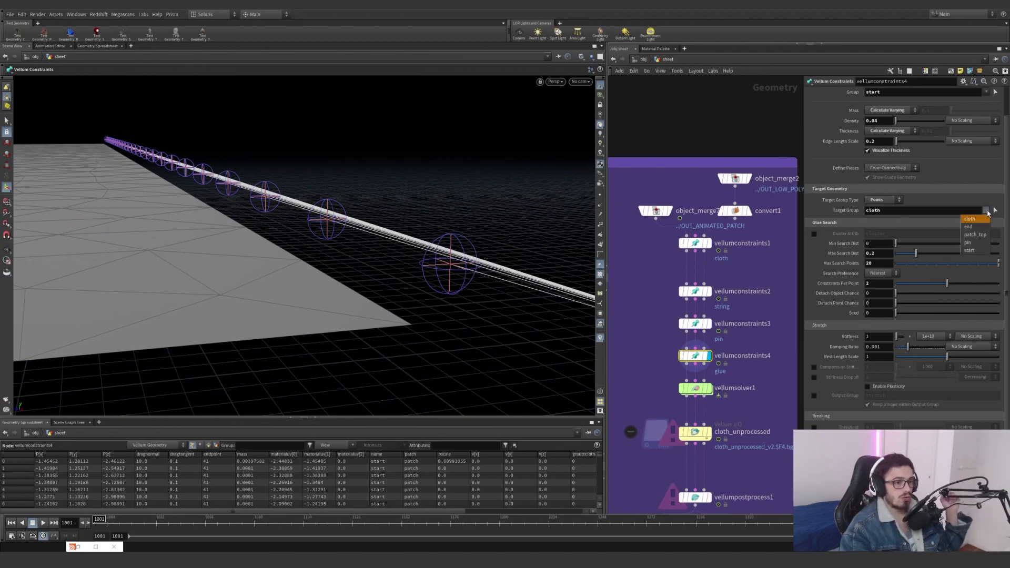
left_click(973, 211)
Find the cloth group node feeding merge4 in the static patch network and inspect its point group settings.
scroll(735, 317, "down", 8)
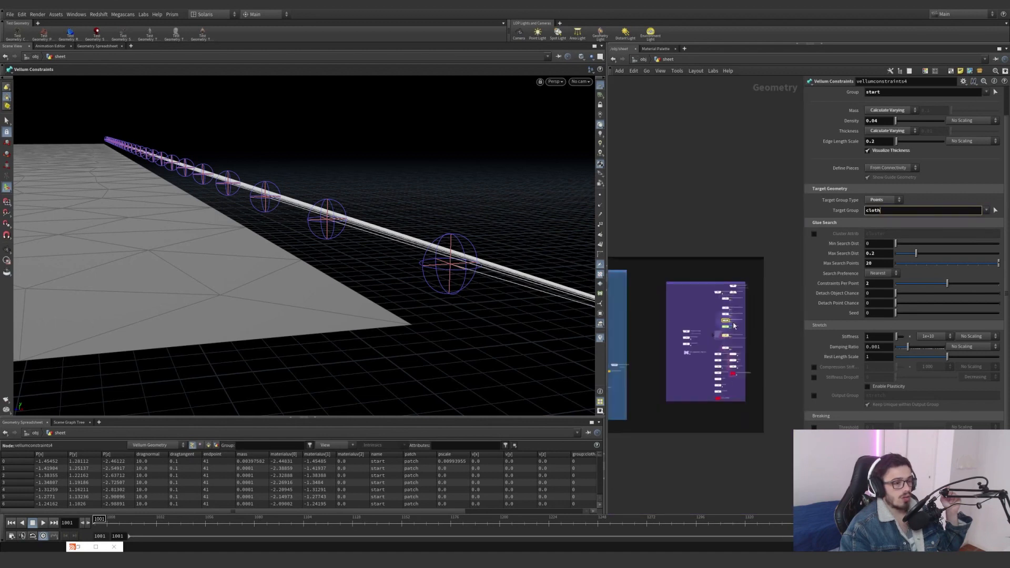
middle_click_drag(657, 321, 773, 331)
scroll(683, 327, "up", 5)
scroll(748, 324, "up", 6)
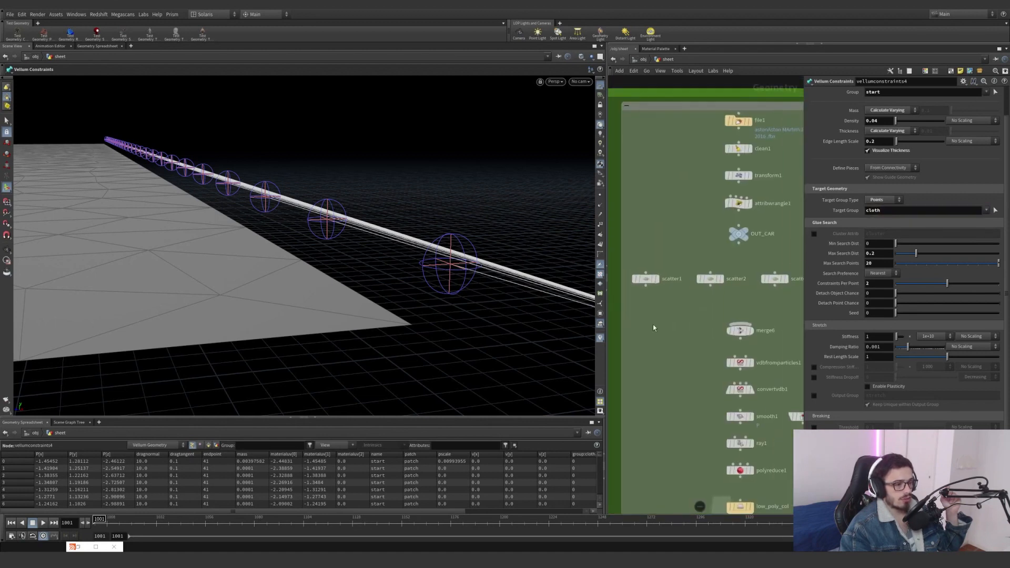
scroll(682, 231, "down", 6)
middle_click_drag(764, 218, 665, 306)
scroll(718, 255, "up", 6)
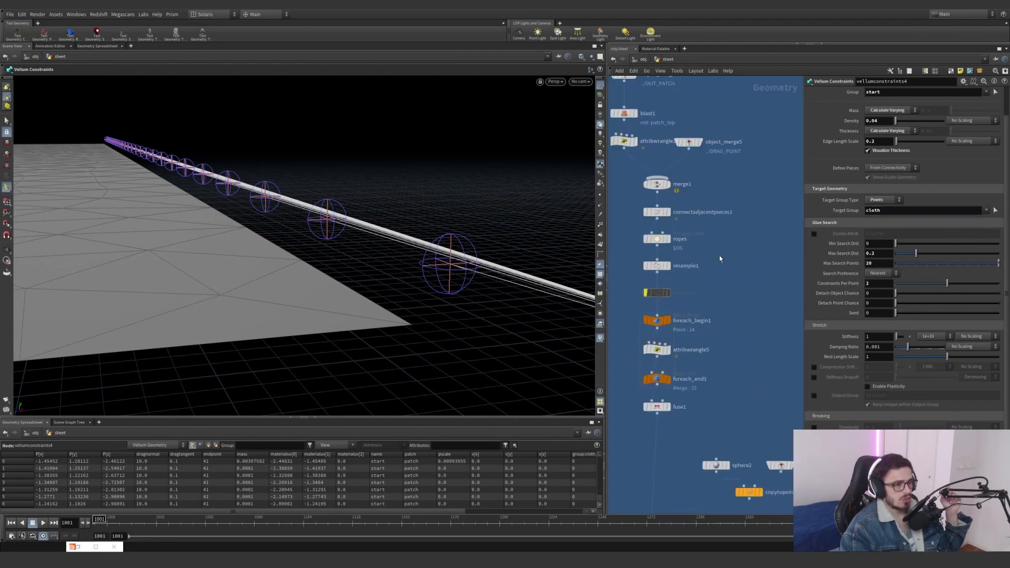
middle_click_drag(718, 255, 693, 153)
middle_click_drag(719, 289, 708, 179)
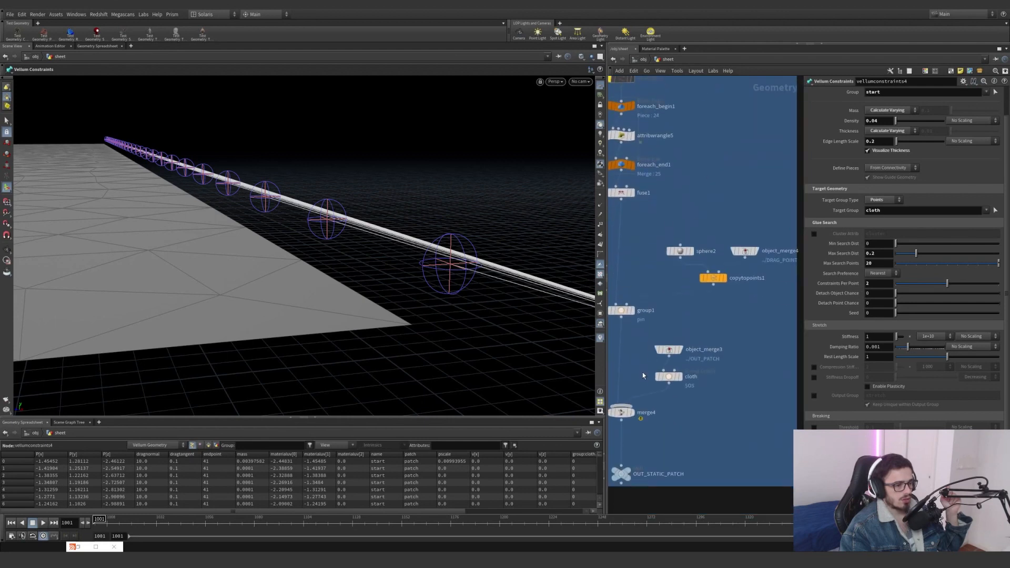
left_click(667, 376)
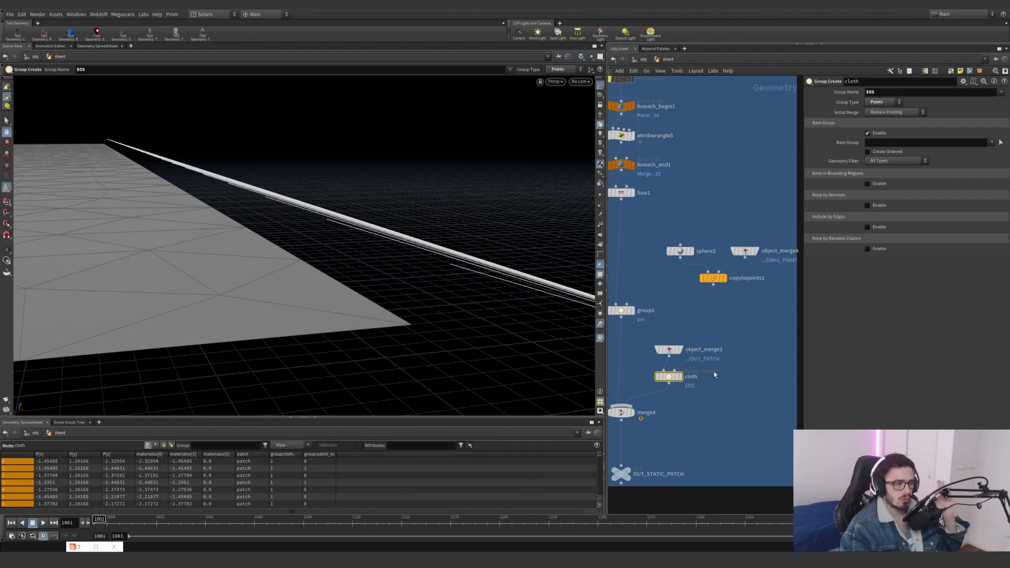
Return to the Vellum network and review the glue search and stretch settings of vellumconstraints4.
scroll(731, 371, "down", 8)
middle_click_drag(748, 371, 598, 363)
scroll(679, 297, "up", 5)
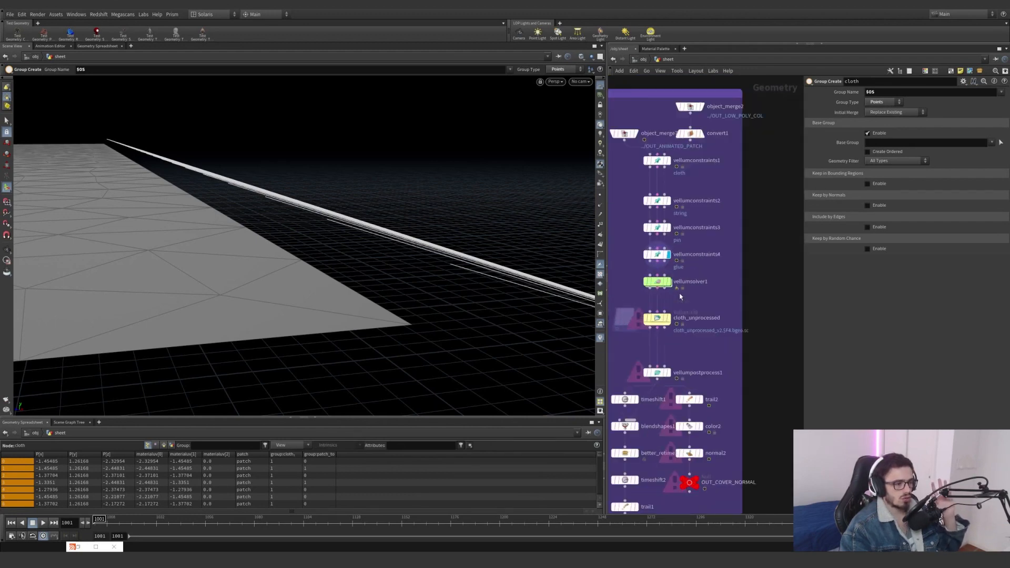
left_click(687, 266)
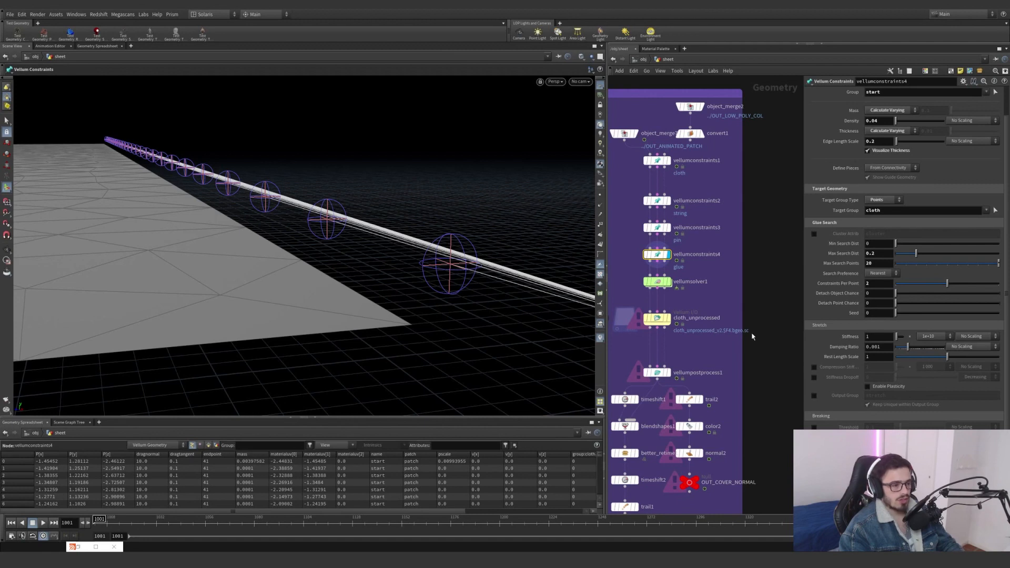
Display vellumsolver1 and review its Forces settings, including Velocity Damping.
mouse_move(671, 282)
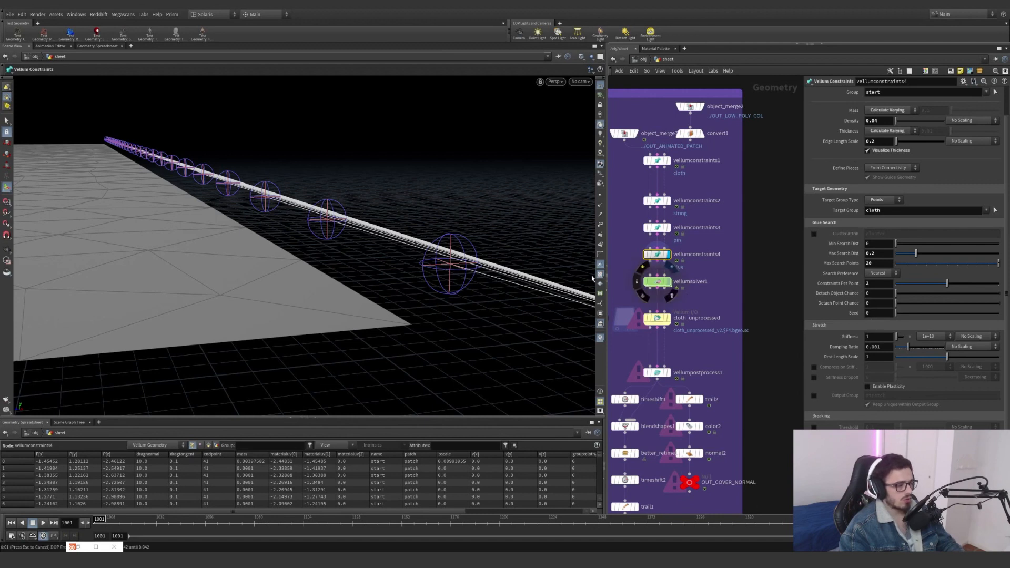
left_click(658, 281)
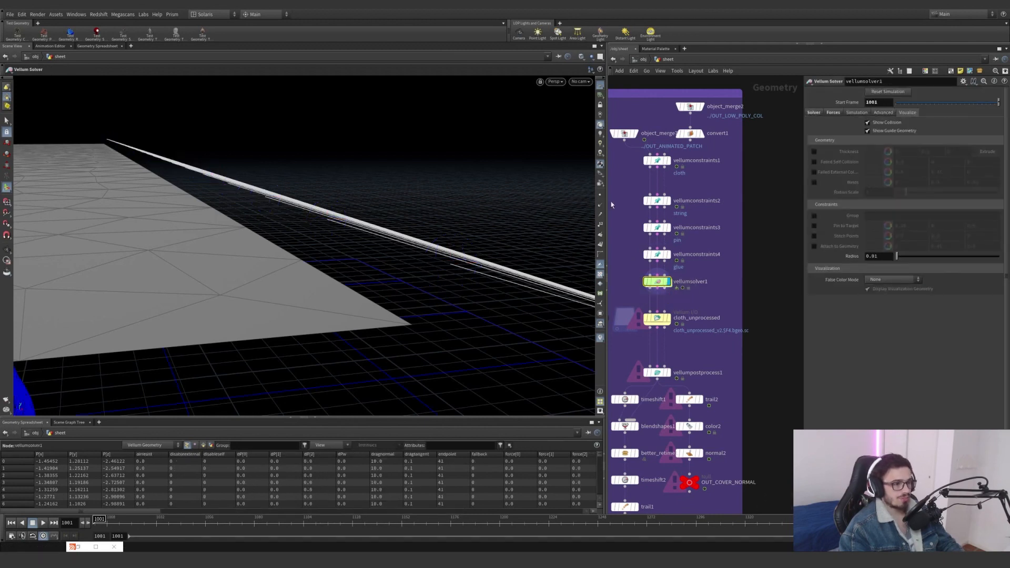
left_click(833, 112)
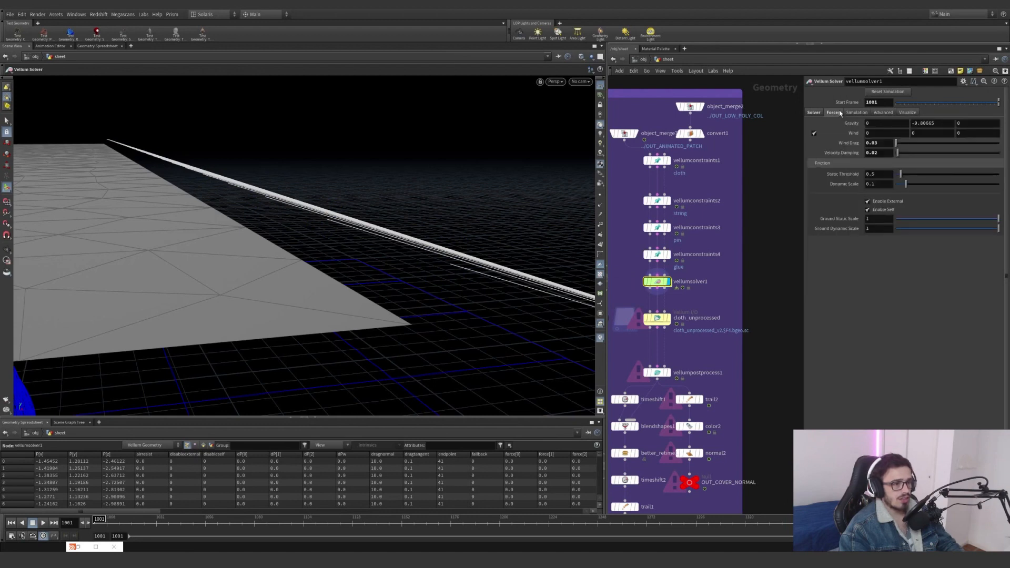
left_click(882, 152)
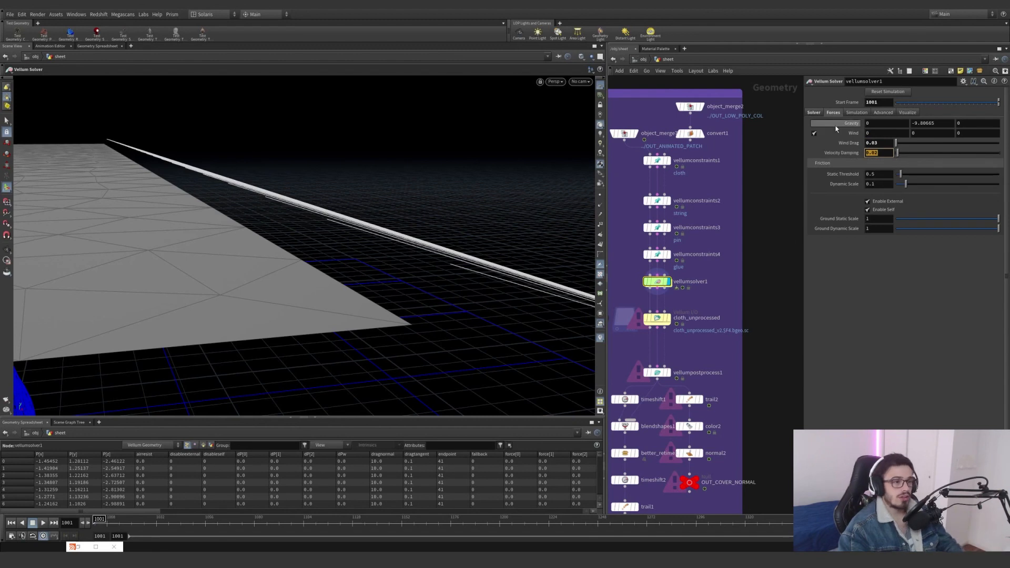
Review vellumsolver1's Constraint and Smoothing Iterations along with its Collision, Post Collision and Polish Passes.
left_click(813, 112)
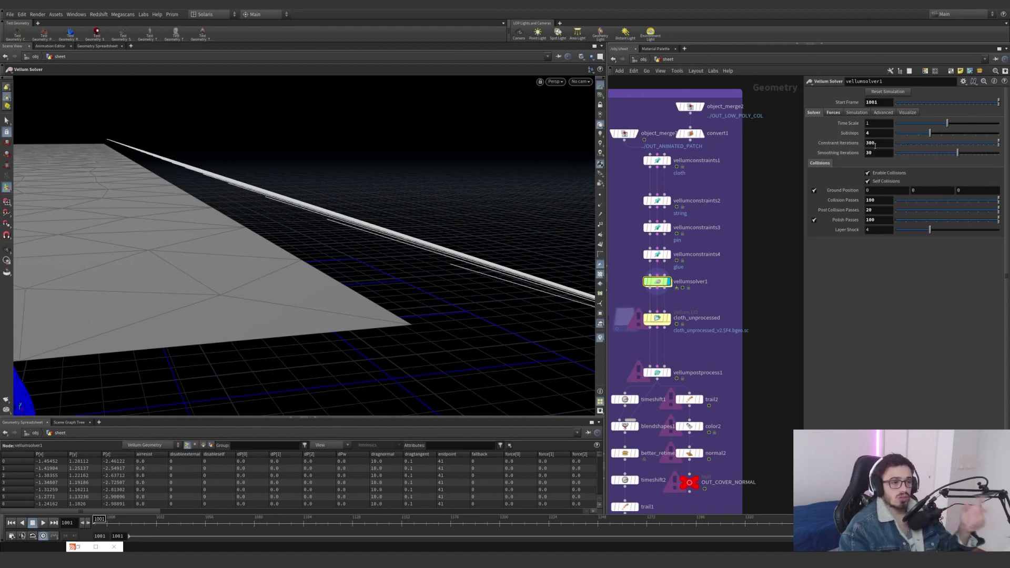
left_click_drag(874, 146, 863, 151)
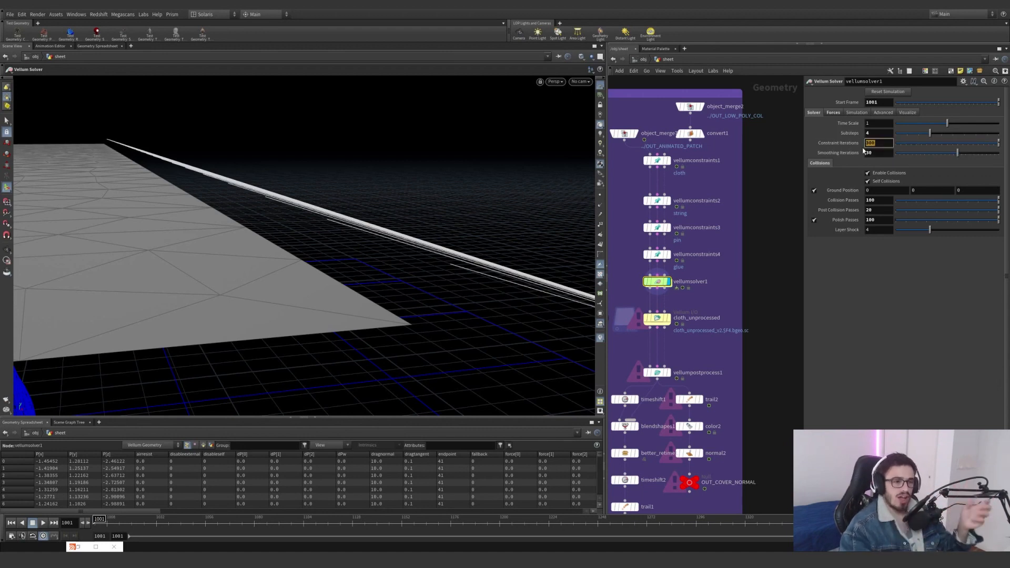
left_click(873, 154)
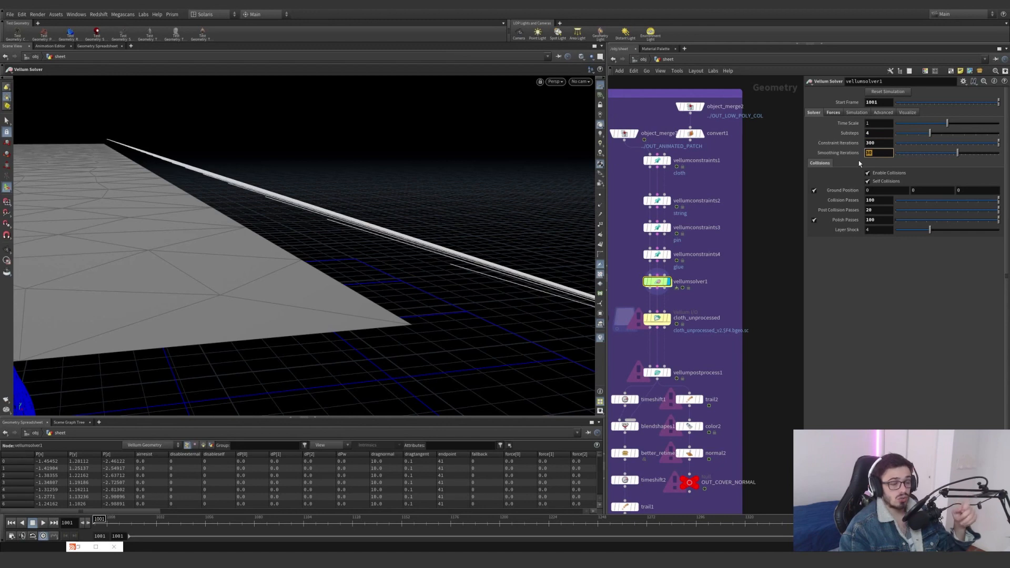
left_click(884, 202)
mouse_move(855, 205)
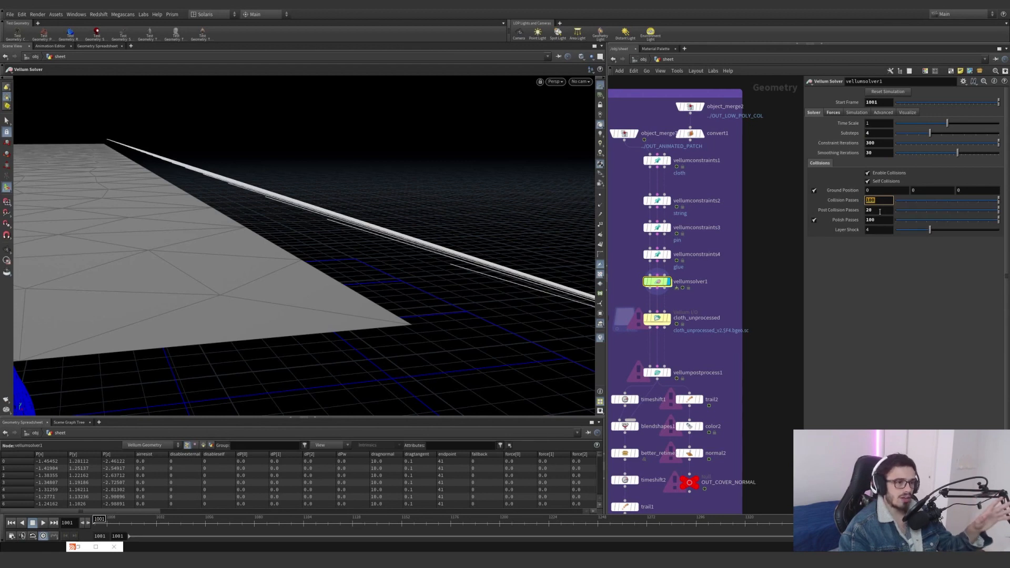
left_click(879, 211)
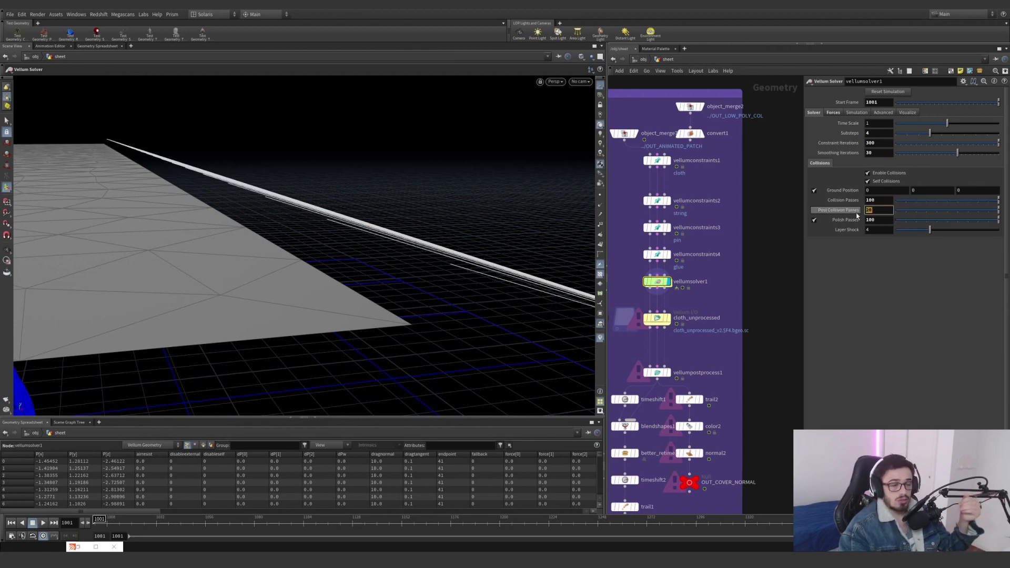
left_click(888, 221)
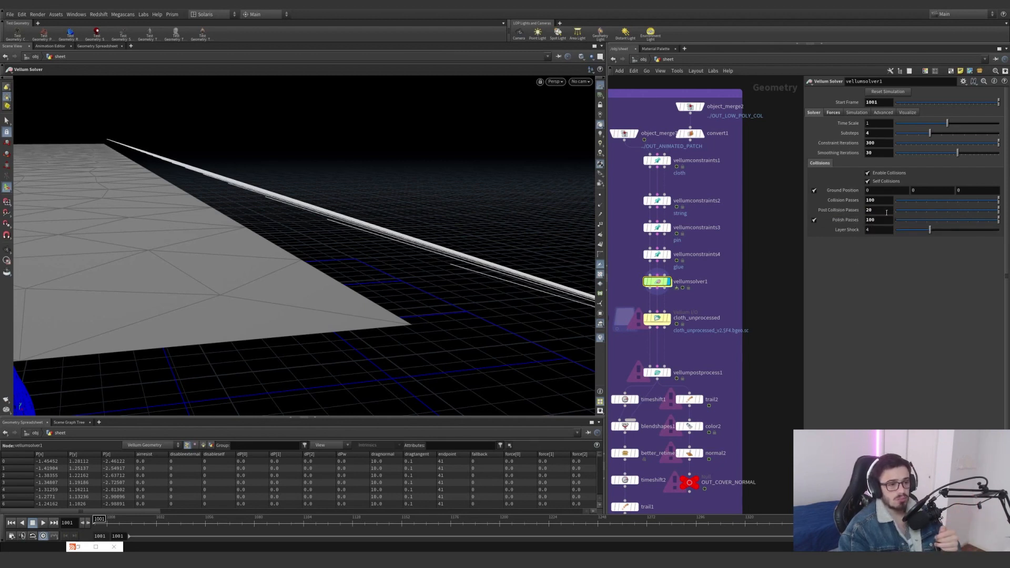
mouse_move(840, 222)
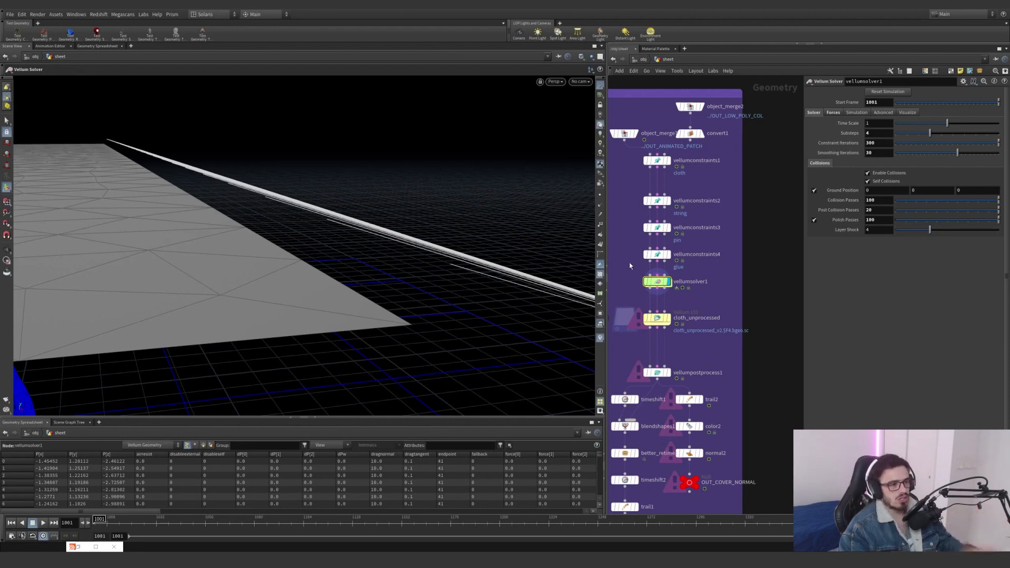
Play the vellumsolver1 simulation with the car and cover in view, and scrub the simulated frames to 1065.
right_click_drag(293, 280, 64, 324, "alt")
right_click_drag(131, 261, 5, 323, "alt")
middle_click_drag(196, 250, 255, 234, "alt")
left_click(44, 523)
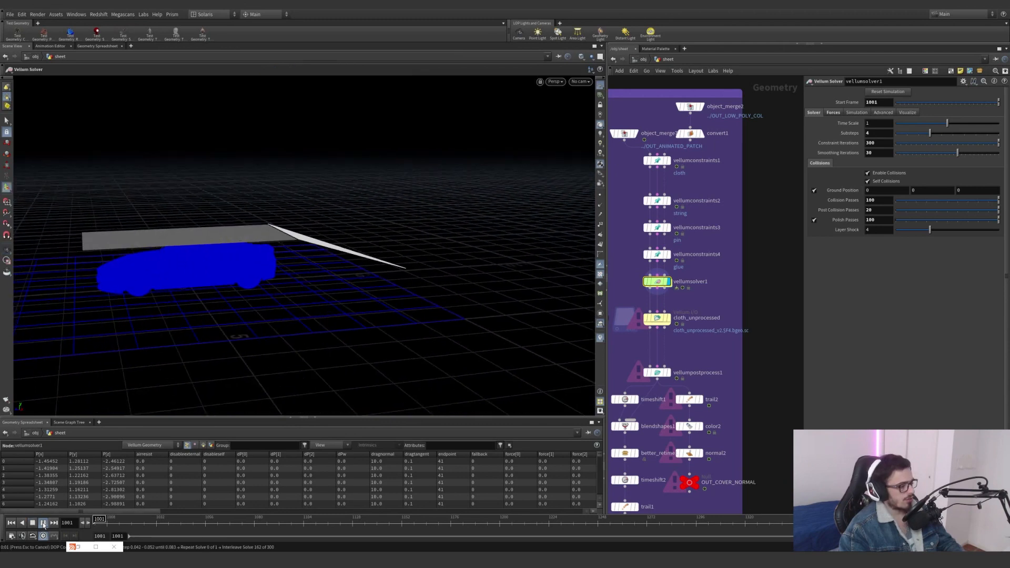
left_click(43, 523)
left_click_drag(79, 274, 146, 254, "alt")
right_click_drag(145, 254, 189, 307, "alt")
left_click_drag(189, 306, 383, 293, "alt")
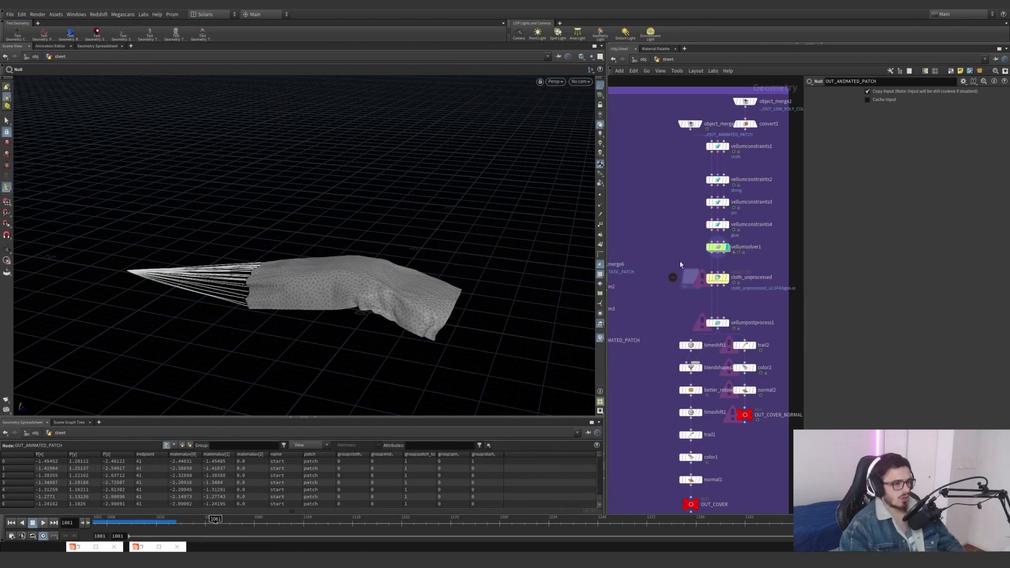
left_click_drag(137, 520, 227, 524)
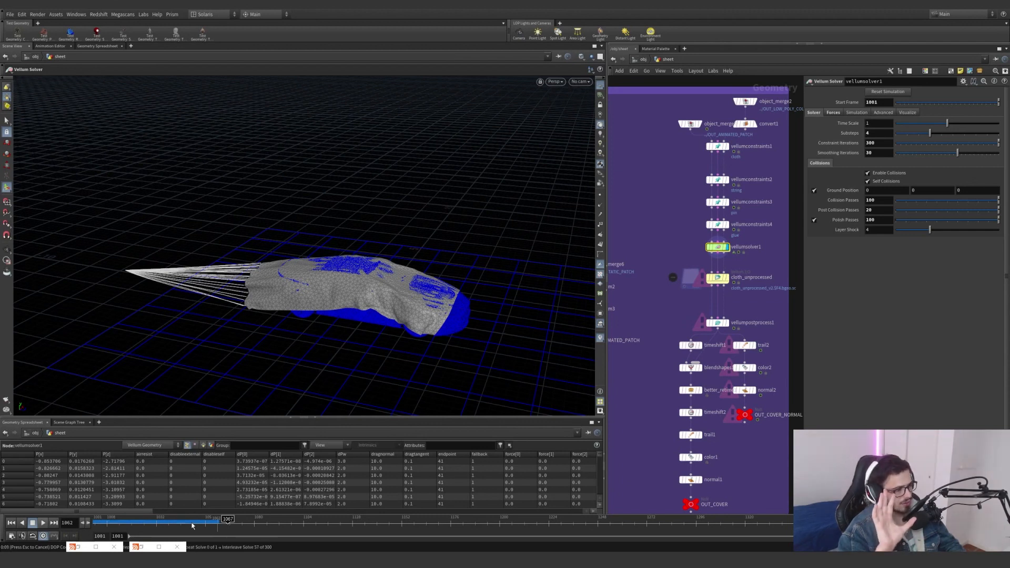
left_click_drag(192, 525, 224, 525)
Display the low_poly_col cache in the car collision network and examine the low-poly car mesh from several angles.
scroll(684, 241, "down", 5)
middle_click_drag(683, 241, 752, 229)
middle_click_drag(647, 277, 833, 290)
scroll(683, 289, "up", 5)
middle_click_drag(684, 291, 784, 218)
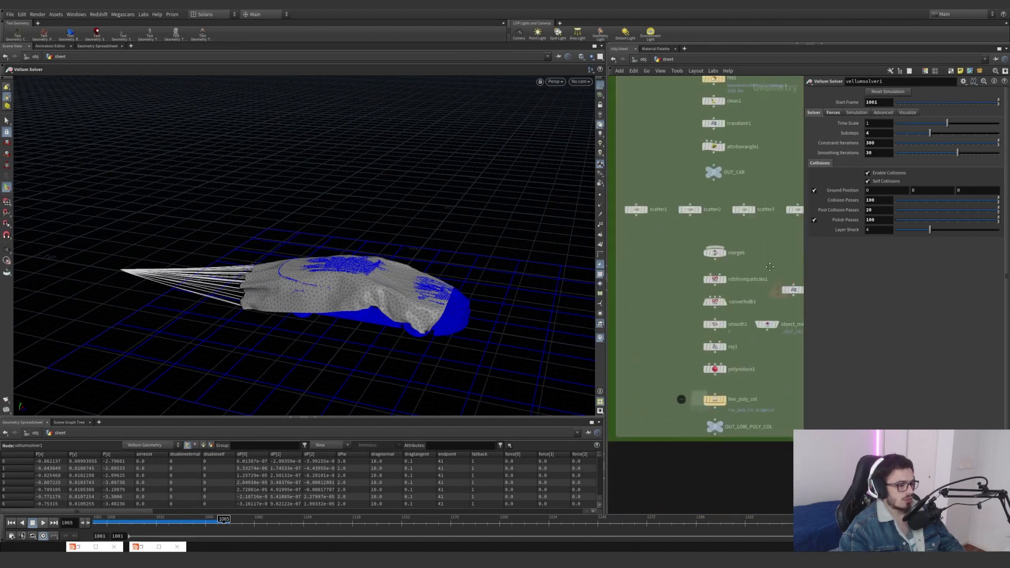
left_click(724, 396)
left_click(715, 396)
right_click_drag(434, 271, 389, 295)
left_click_drag(389, 295, 451, 244)
scroll(451, 244, "up", 3)
right_click_drag(452, 243, 376, 200)
left_click_drag(377, 201, 457, 211)
left_click_drag(186, 324, 345, 291)
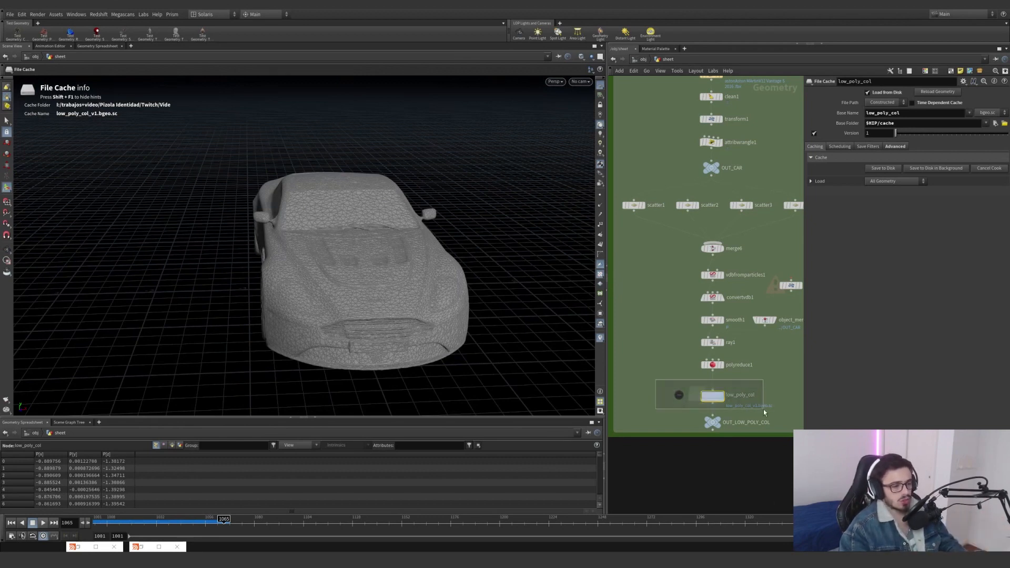
Display the cloth_unprocessed cache in the Vellum network and scrub the cached car cover to frame 1140.
scroll(752, 384, "down", 5)
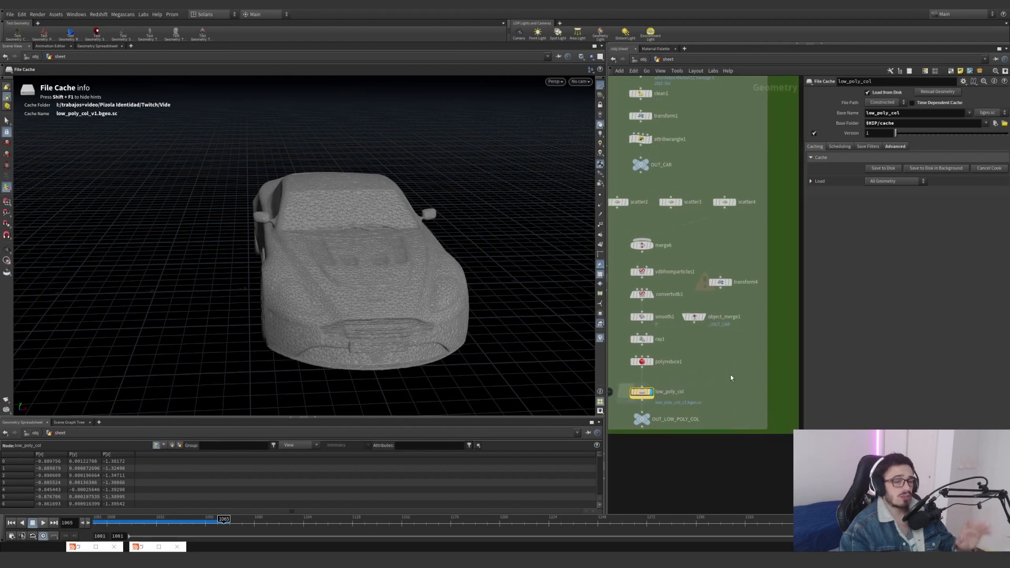
middle_click_drag(749, 377, 631, 376)
scroll(678, 370, "down", 5)
scroll(742, 371, "up", 8)
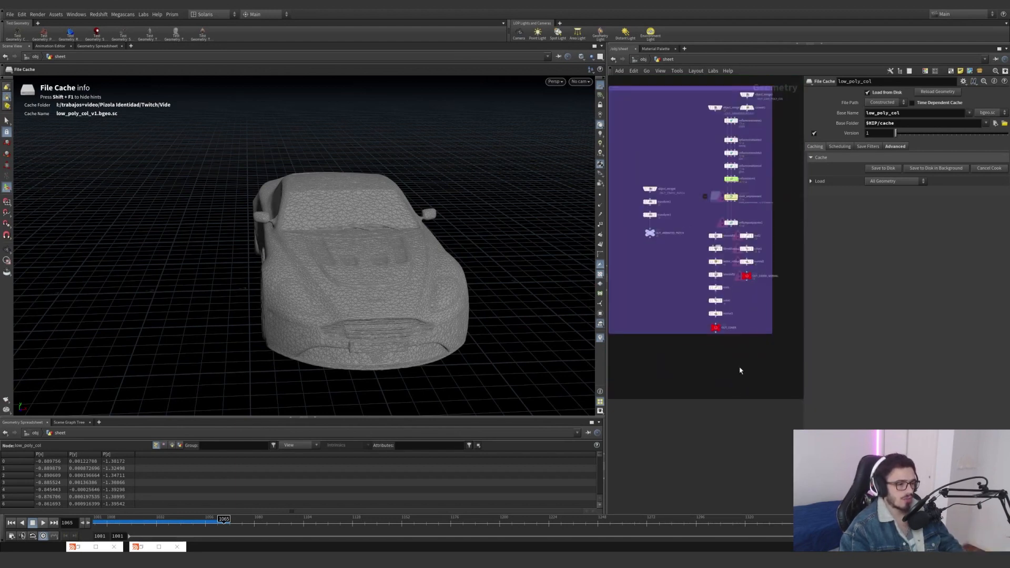
middle_click_drag(789, 263, 743, 381)
left_click(678, 283)
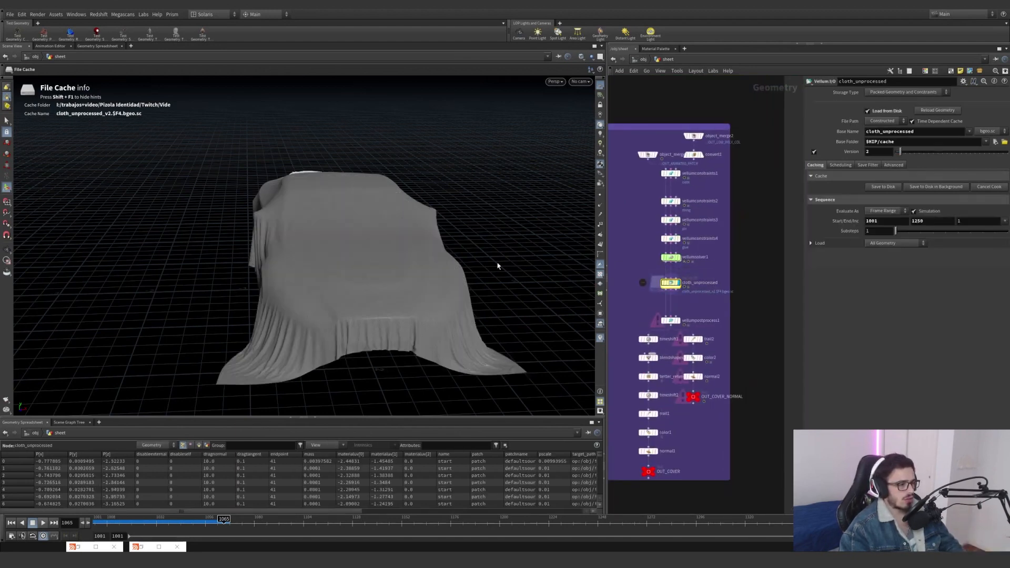
left_click_drag(368, 266, 456, 265, "alt")
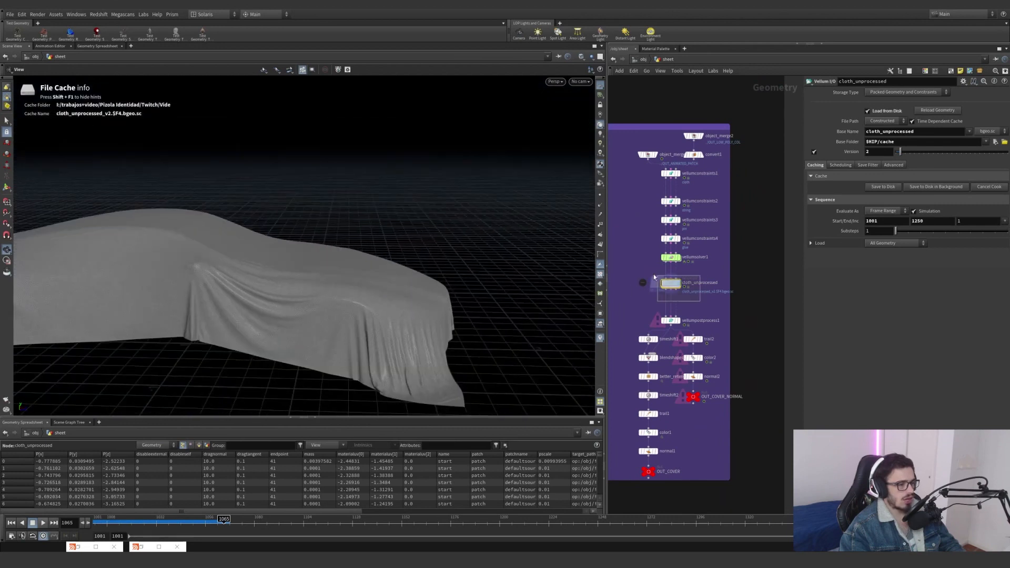
left_click_drag(653, 274, 652, 273)
left_click_drag(313, 295, 270, 300, "alt")
left_click_drag(146, 521, 377, 521)
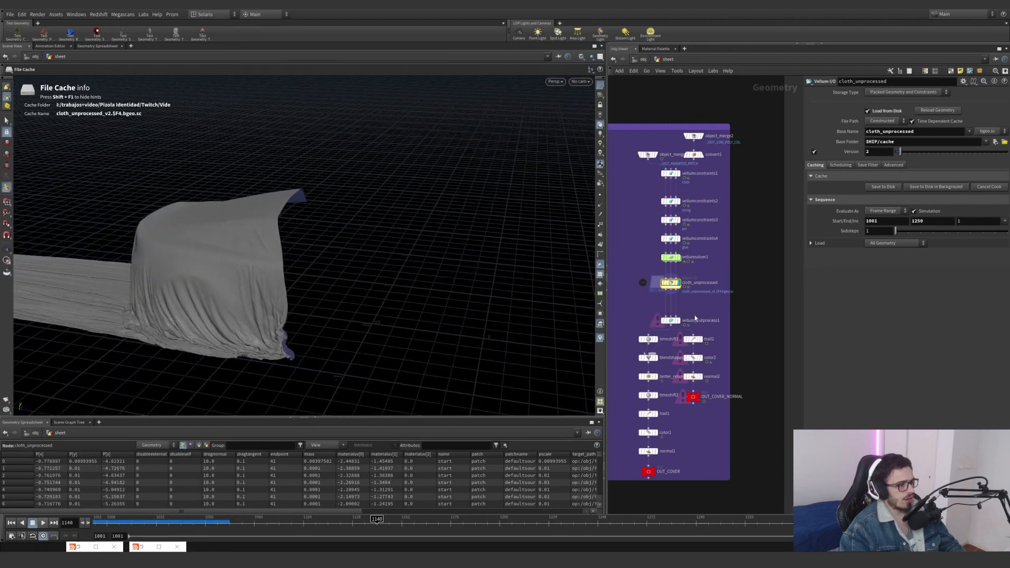
Bypass the cloth_unprocessed node and go to frame 1064 to show the live solver result.
scroll(695, 318, "up", 4)
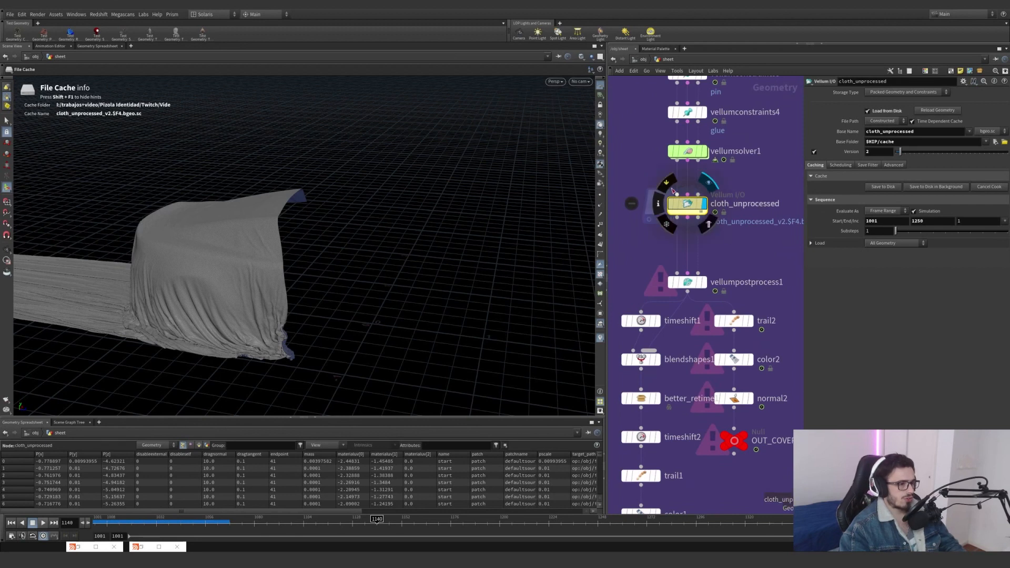
left_click(668, 185)
left_click(222, 521)
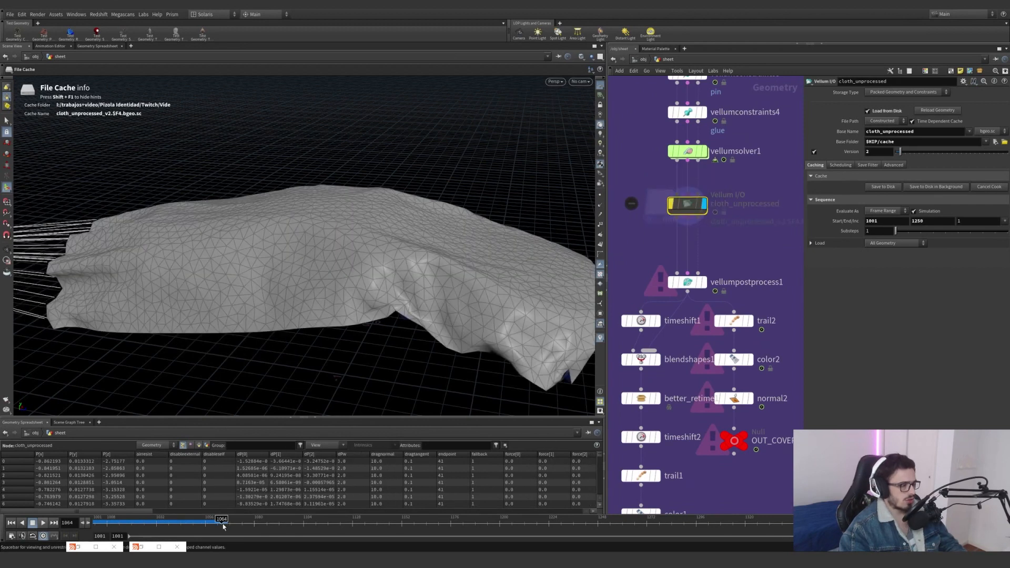
Display vellumpostprocess1, view the smoothed car cover from the side, and open the cloth_unprocessed cache settings.
left_click_drag(505, 294, 414, 267, "alt")
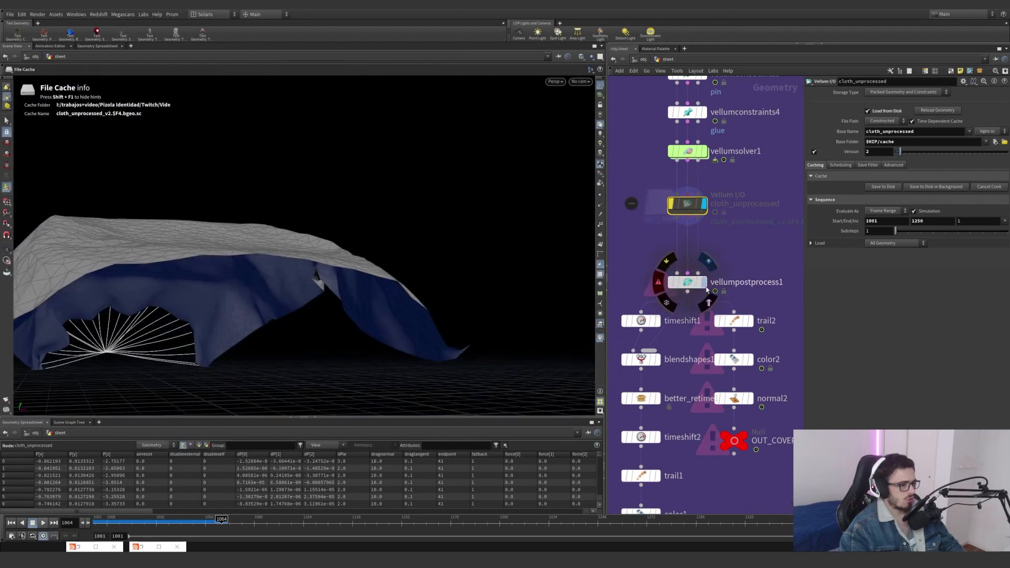
left_click(703, 282)
left_click(687, 282)
left_click_drag(337, 263, 300, 219, "alt")
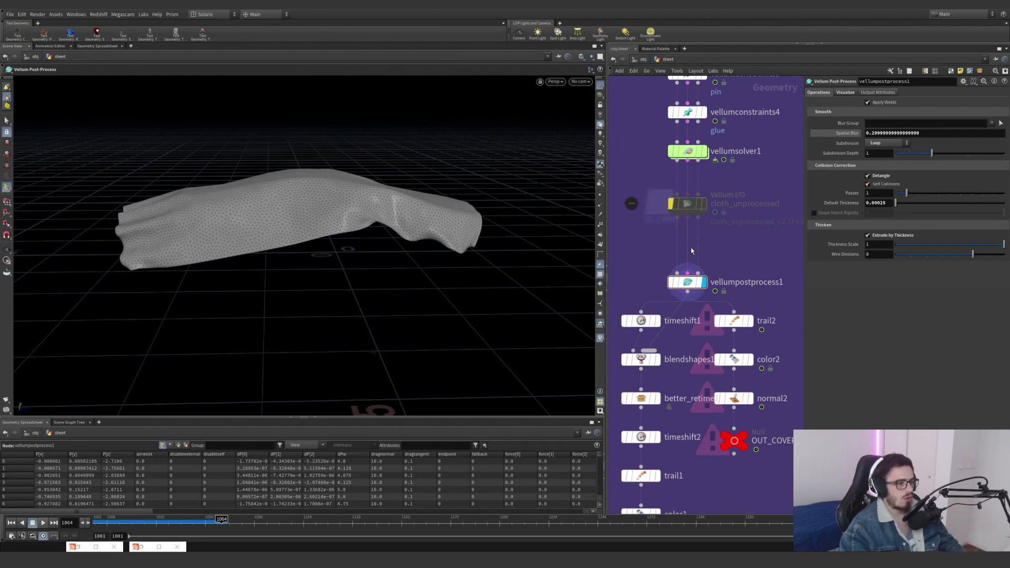
left_click(685, 205)
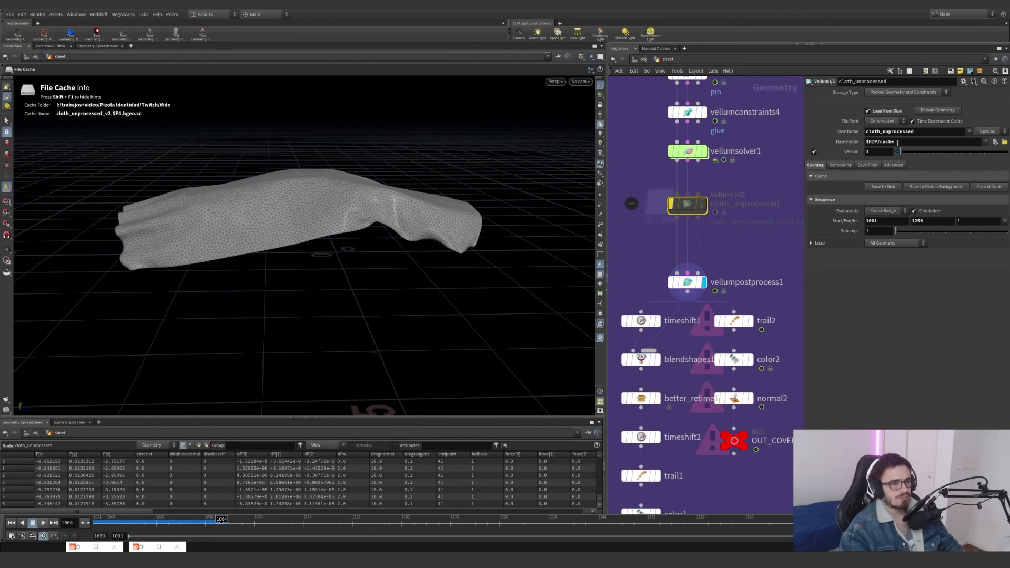
Turn off Show Guide Geometry in the visualization settings of vellumpostprocess1 and return to its operations settings.
left_click(673, 286)
left_click(845, 93)
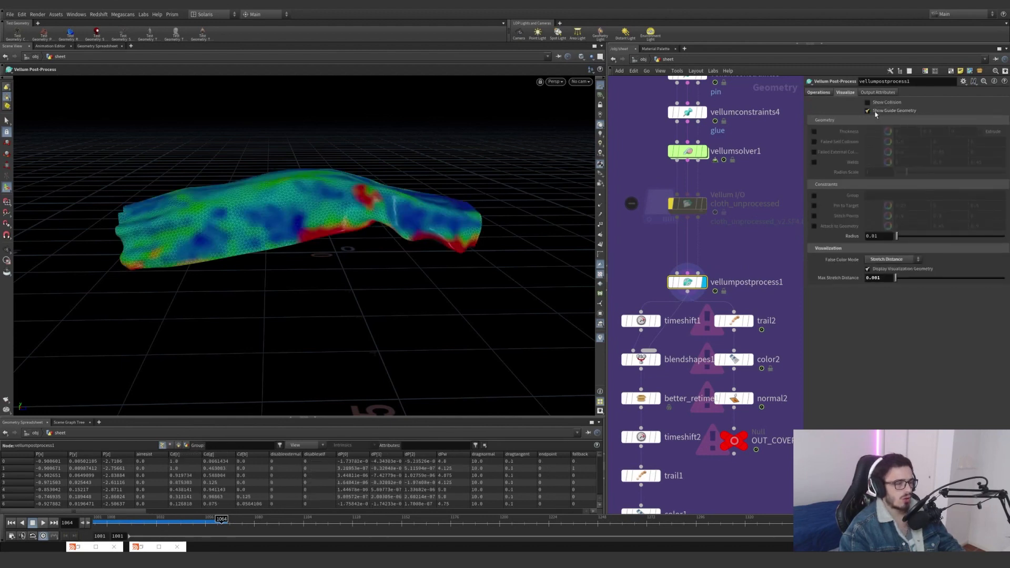
left_click(870, 111)
left_click(827, 93)
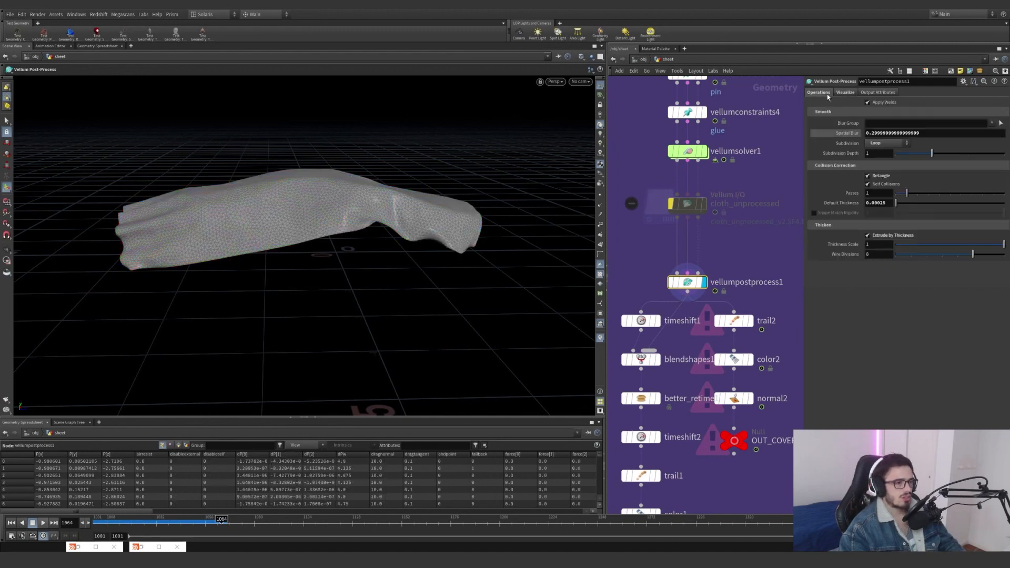
Turn on the normals display in the viewport and examine the normals on the post-processed cover up close.
middle_click_drag(747, 253, 734, 207)
scroll(745, 183, "down", 3)
scroll(742, 250, "up", 3)
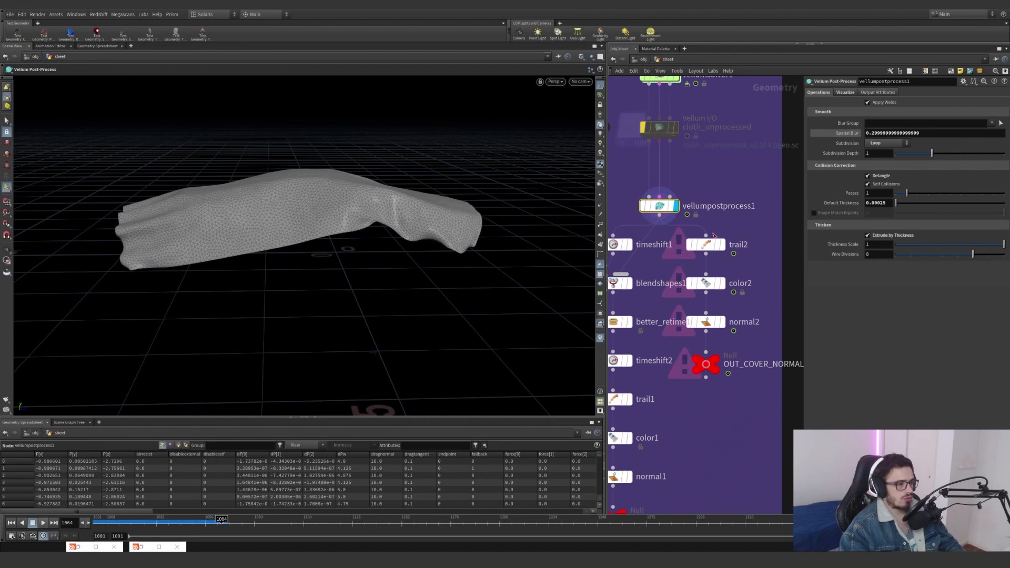
left_click(599, 215)
left_click_drag(363, 201, 360, 208, "alt")
right_click_drag(361, 208, 544, 183, "alt")
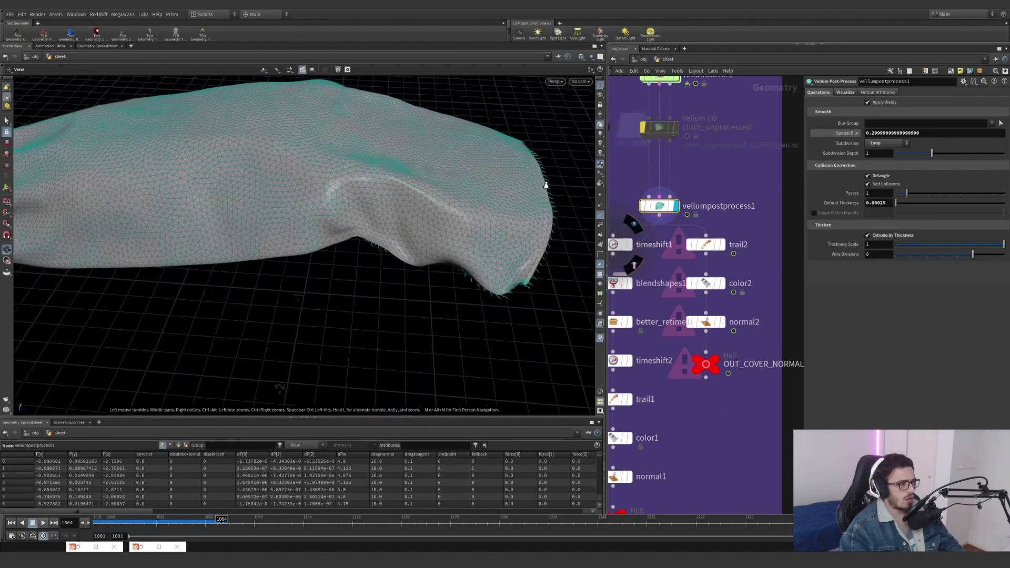
left_click_drag(543, 183, 459, 238, "alt")
Display the trail2 node below vellumpostprocess1 and bypass it.
left_click(721, 245)
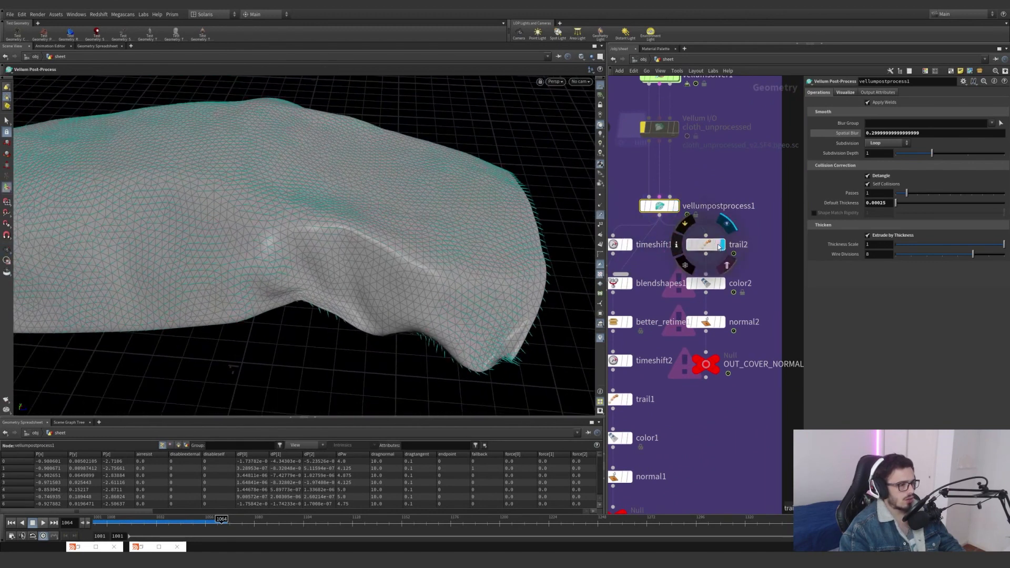
left_click(676, 207)
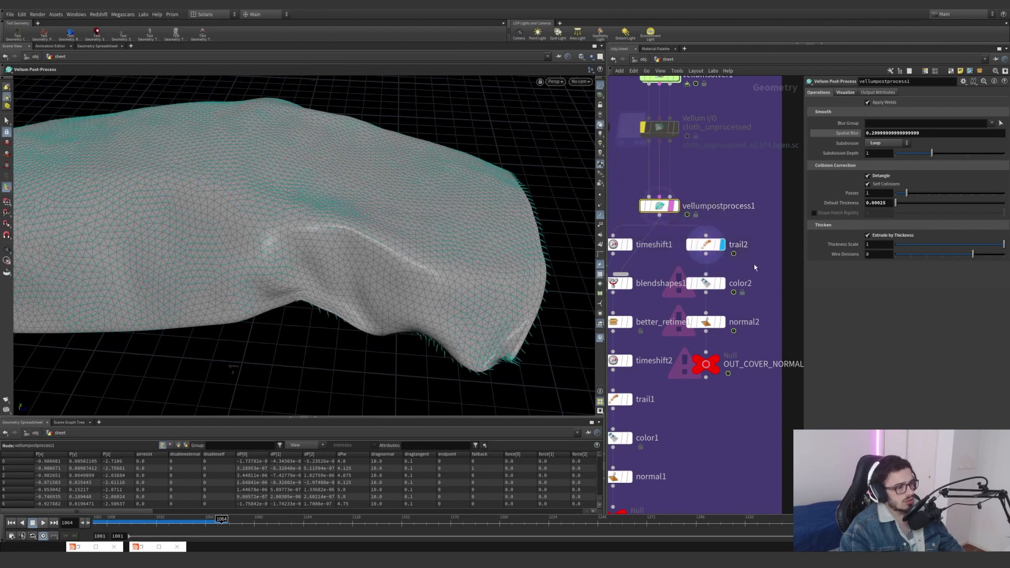
left_click(711, 245)
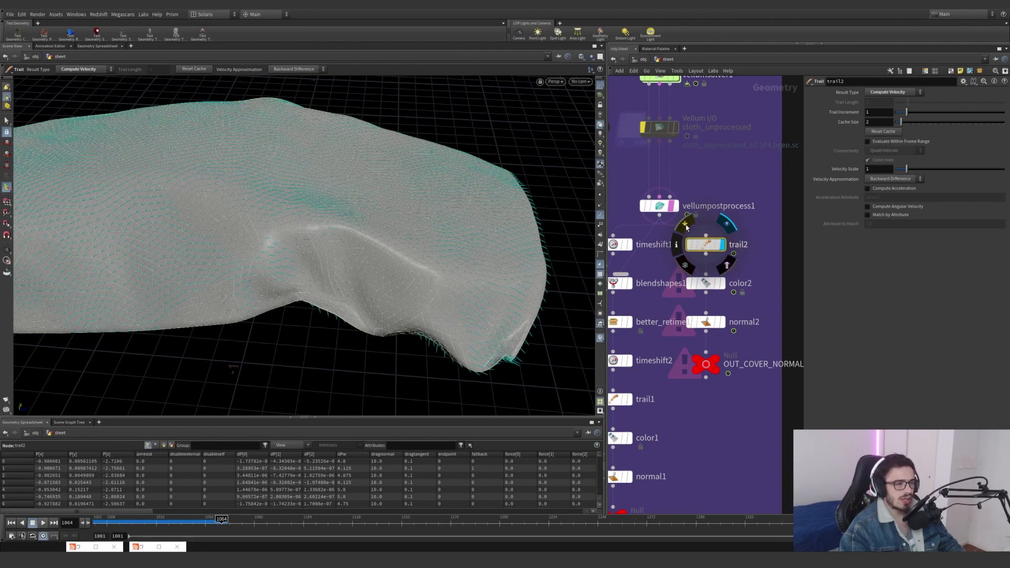
key("b")
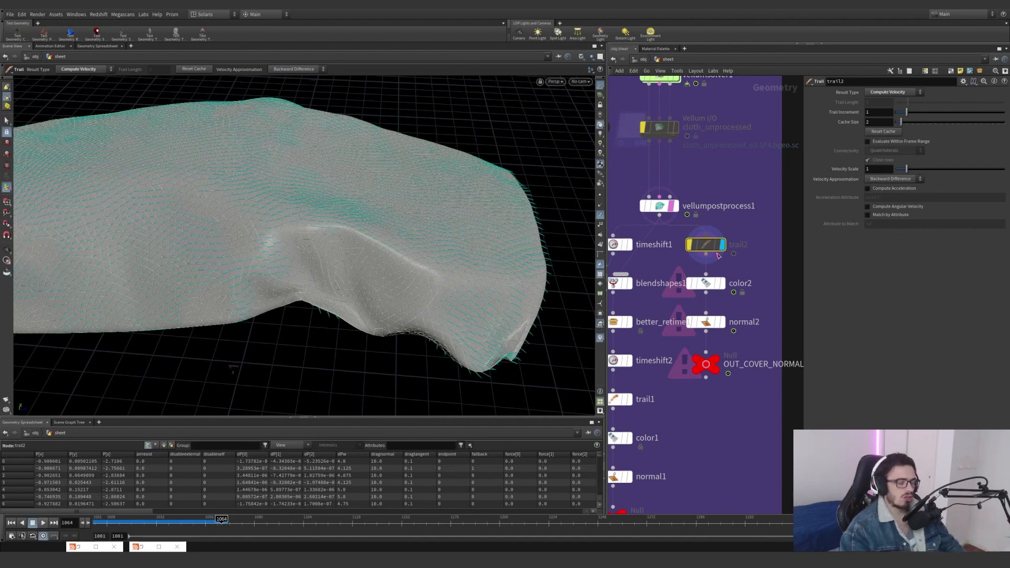
Compare the cover's shading and normals at color2 and normal2, and display the OUT_COVER_NORMAL null.
mouse_move(723, 285)
left_click(706, 322)
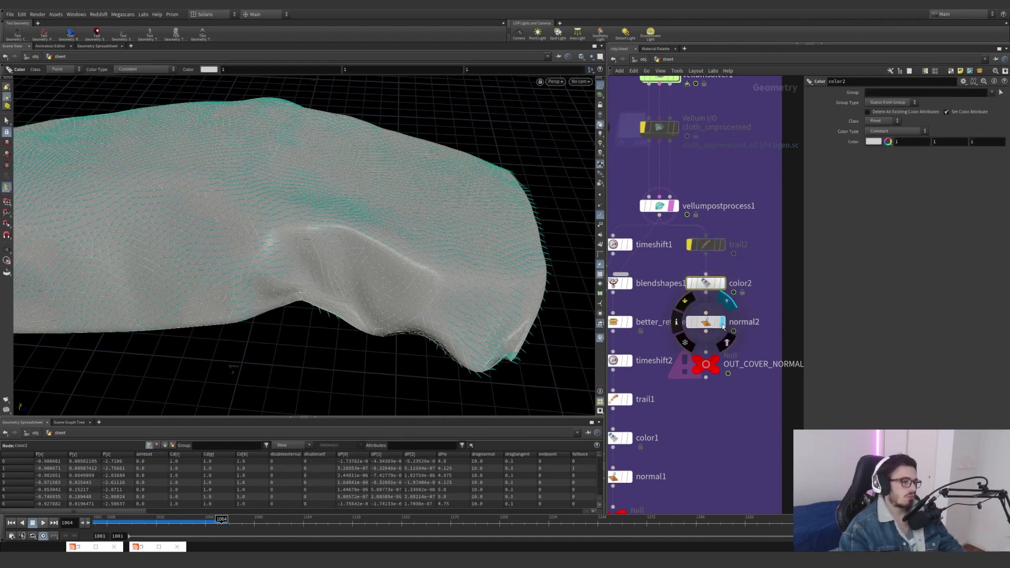
mouse_move(719, 362)
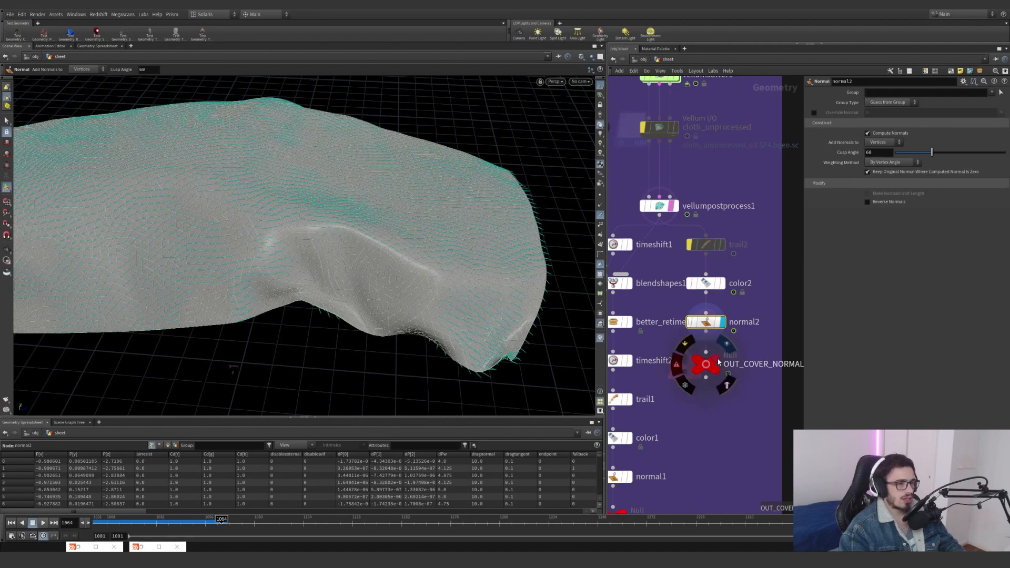
left_click_drag(474, 304, 638, 282, "alt")
right_click_drag(386, 262, 452, 262)
left_click(722, 284)
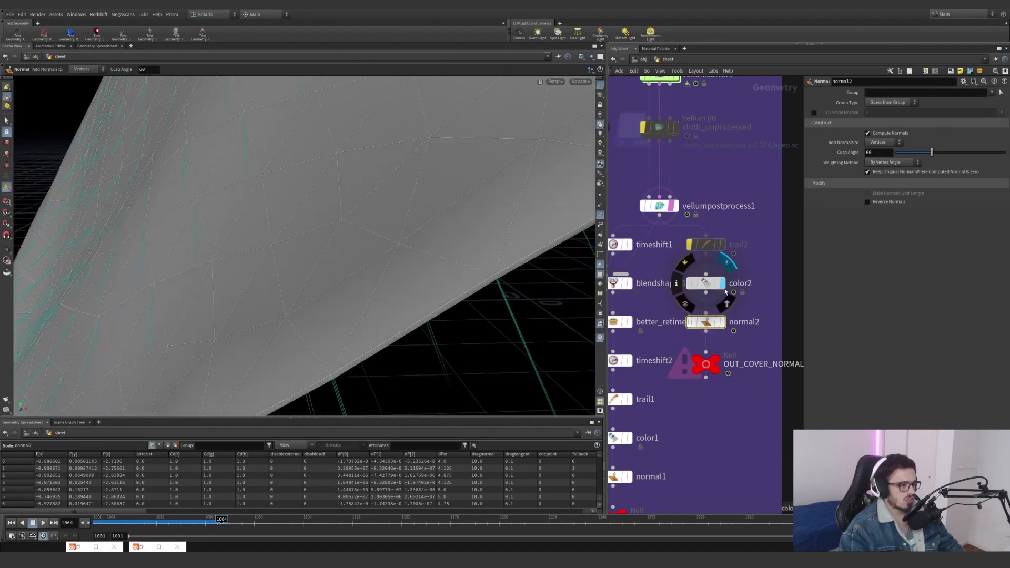
left_click(722, 322)
right_click_drag(462, 248, 310, 309)
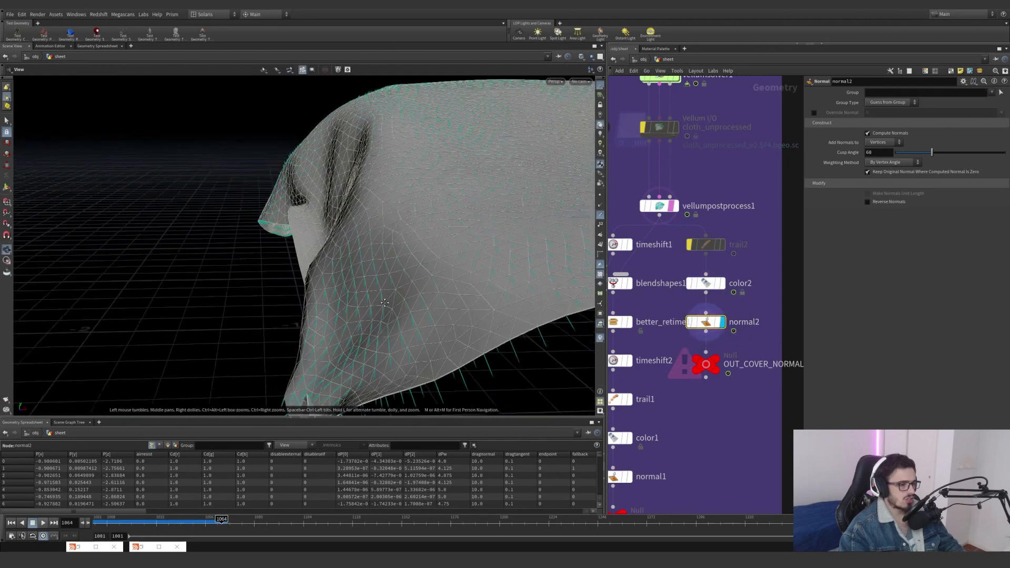
left_click_drag(310, 309, 421, 331)
left_click(715, 364)
middle_click_drag(720, 364, 781, 420)
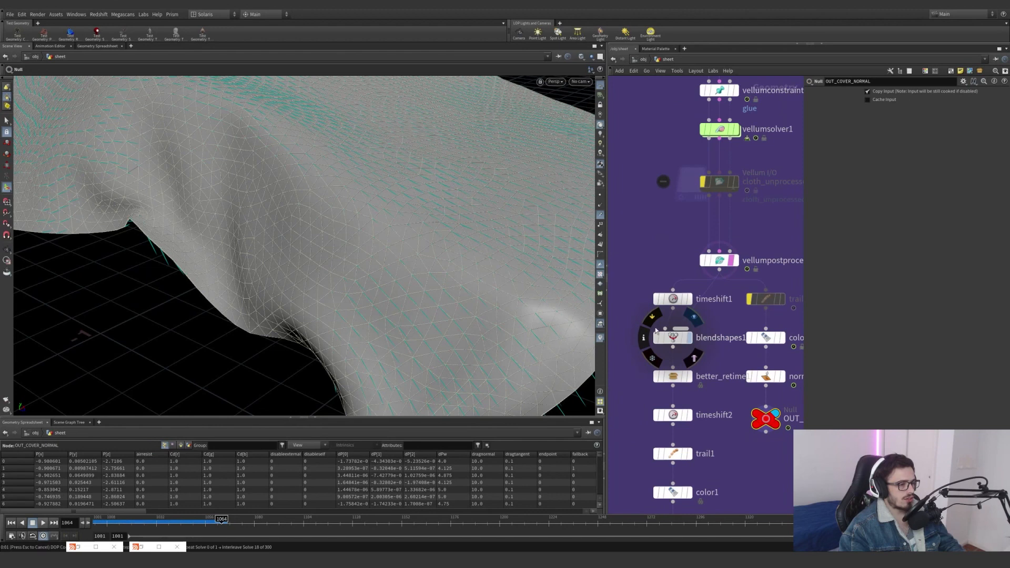
Display blendshapes1 at frame 1001, interrupt the live solve, and re-enable the cloth_unprocessed cache.
left_click(93, 526)
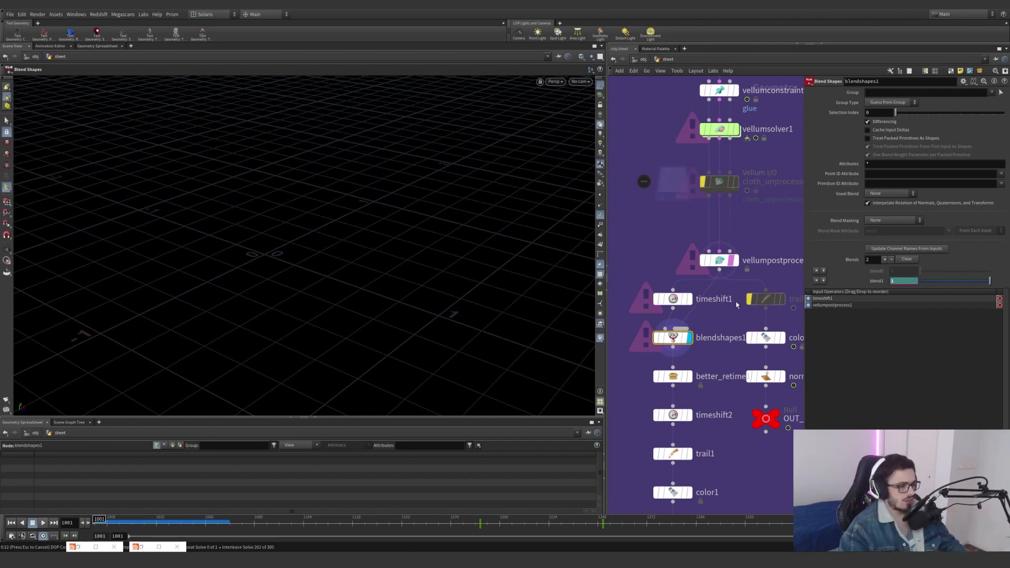
key("Escape")
mouse_move(695, 169)
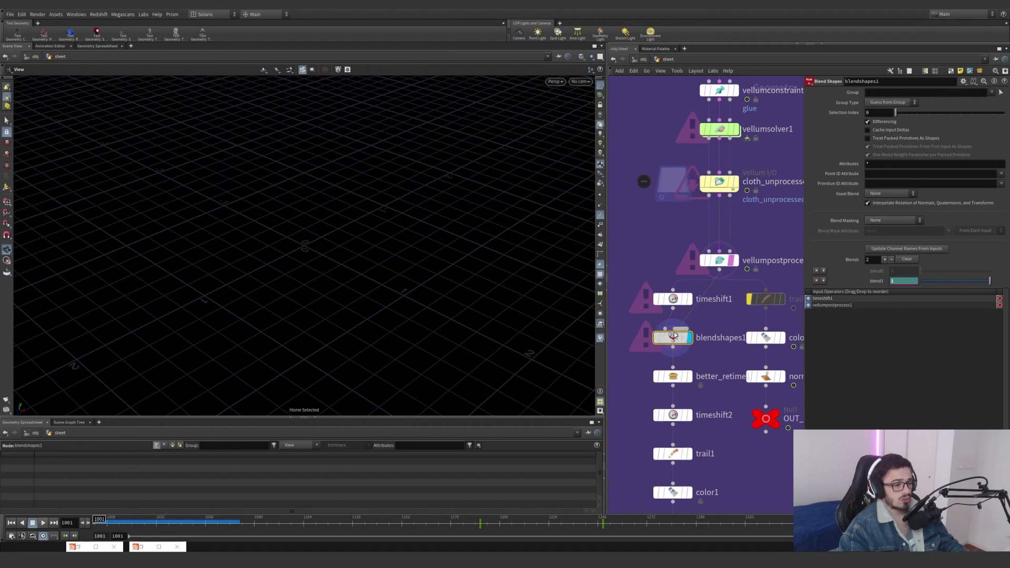
mouse_move(694, 336)
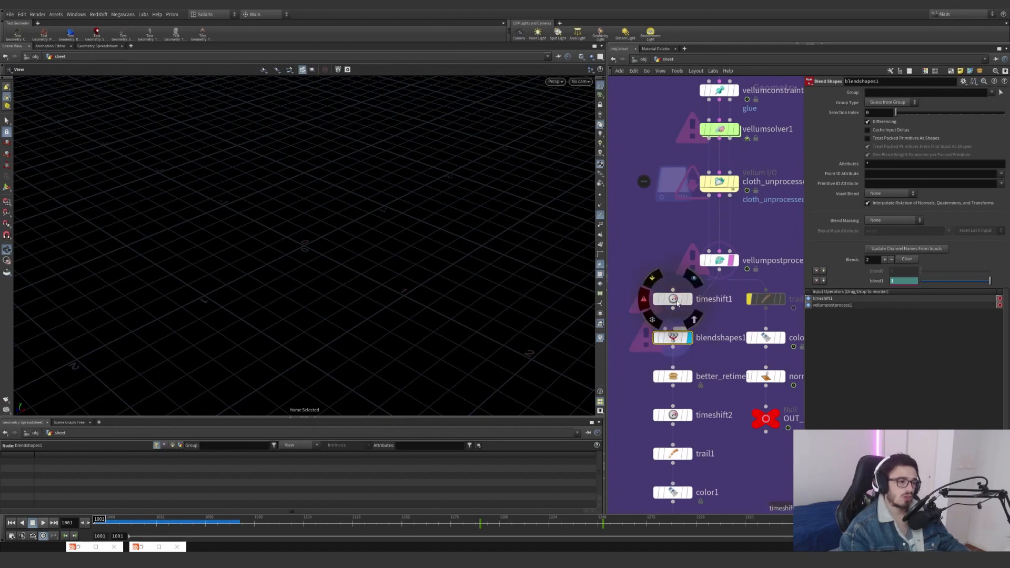
Move timeshift1 aside, bypass vellumpostprocess1, and display timeshift1 with the time-shifted cloth framed in the viewport.
left_click_drag(691, 306, 660, 301)
left_click(659, 301)
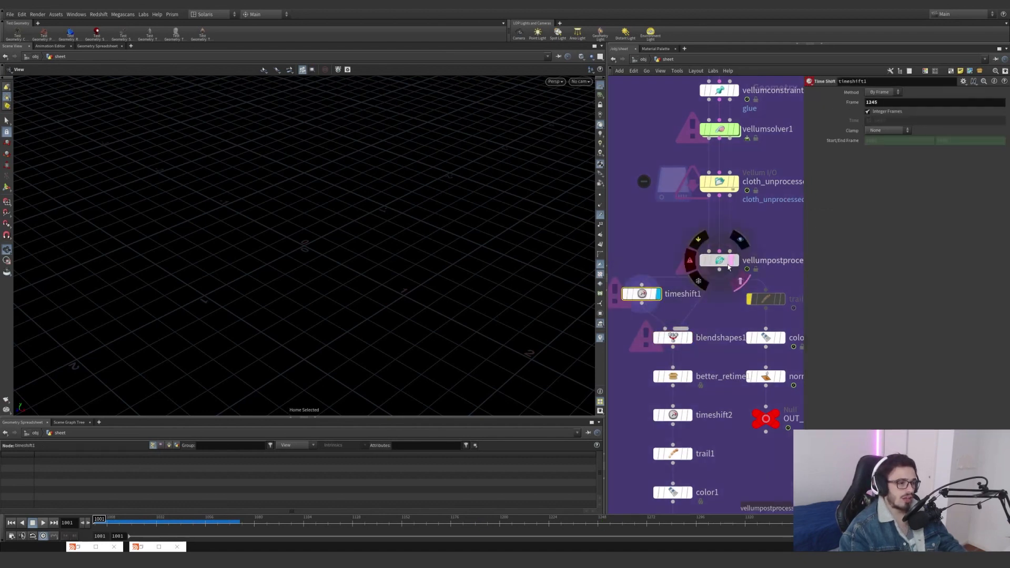
mouse_move(635, 316)
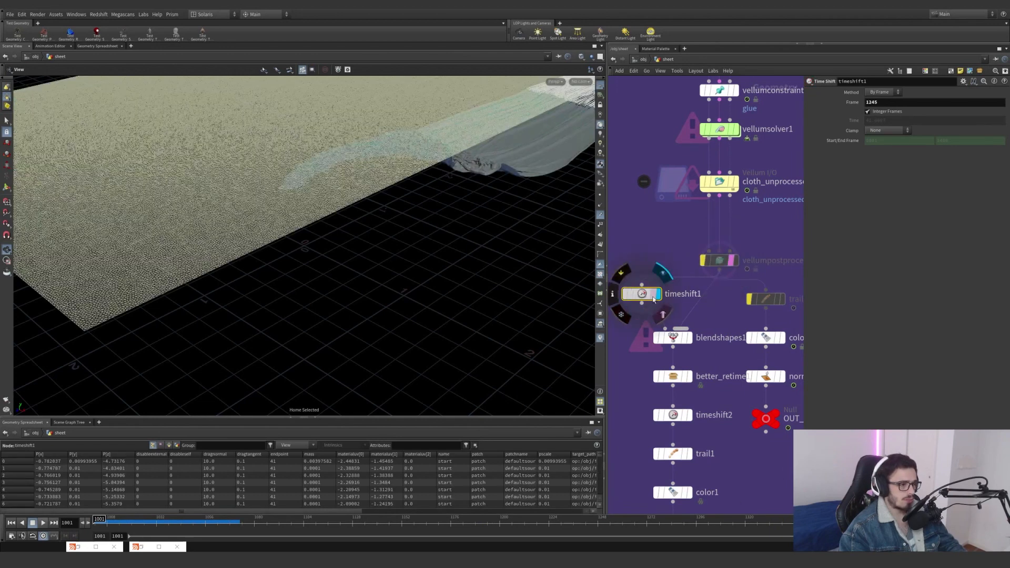
left_click(652, 299)
key("space+g")
left_click_drag(530, 216, 442, 241)
key("Up")
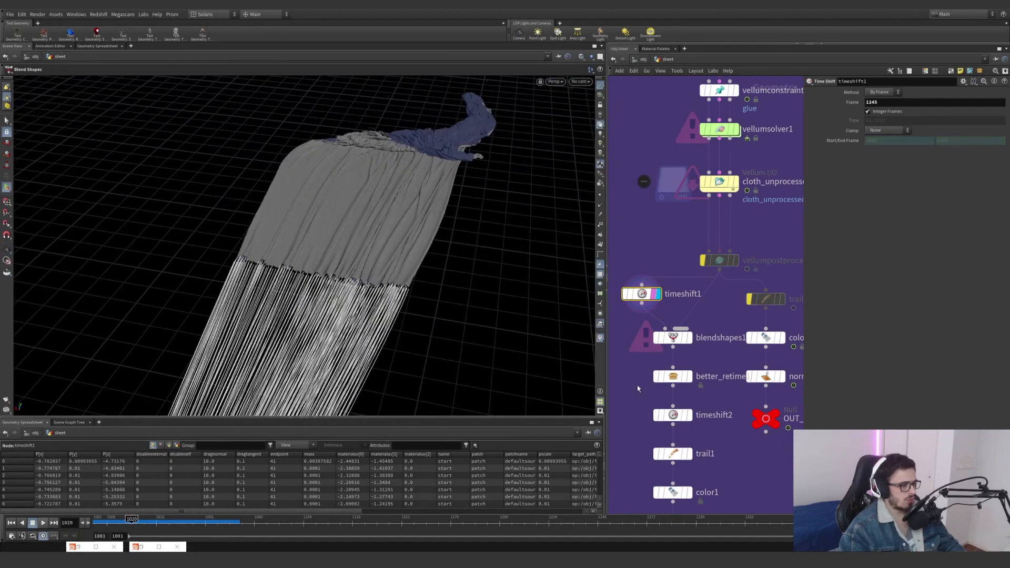
Display blendshapes1 and scrub the blended cloth to its keyframe at frame 1191.
left_click(689, 338)
left_click(672, 338)
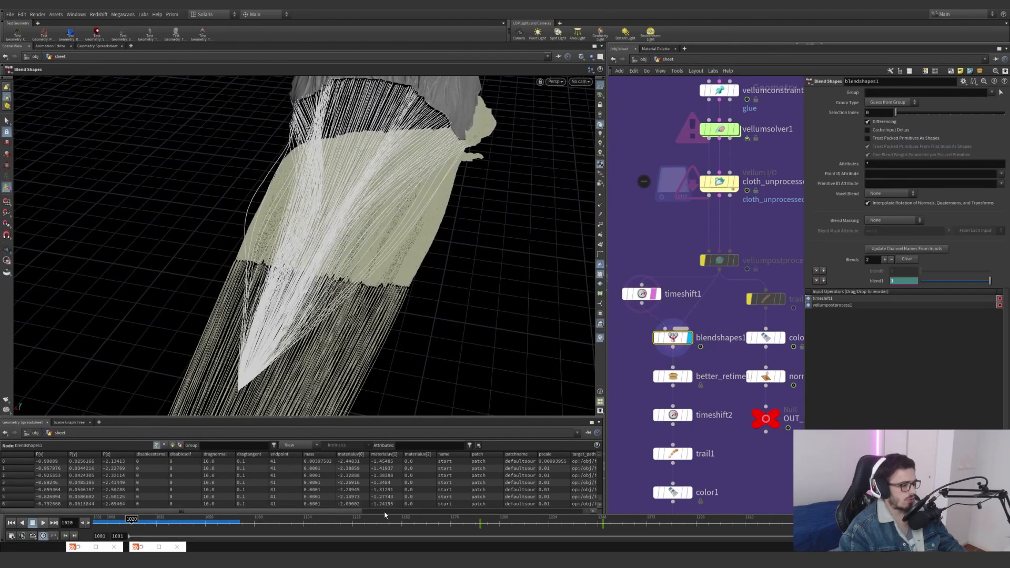
left_click_drag(219, 526, 480, 526)
Display the bypassed vellumpostprocess1 node and scrub the unblended cloth to frame 1230.
left_click(736, 261)
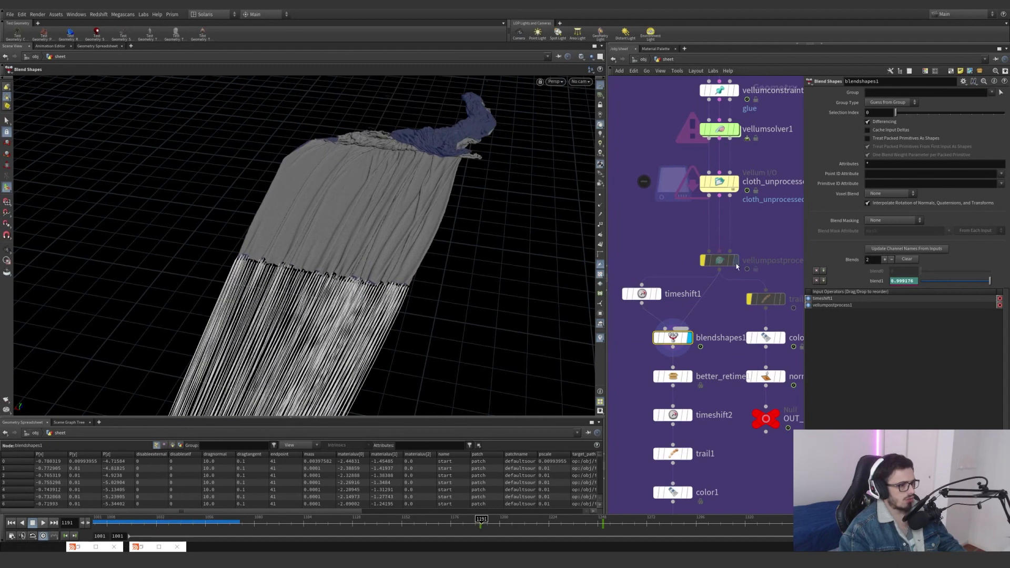
left_click(725, 263)
left_click_drag(480, 523, 561, 522)
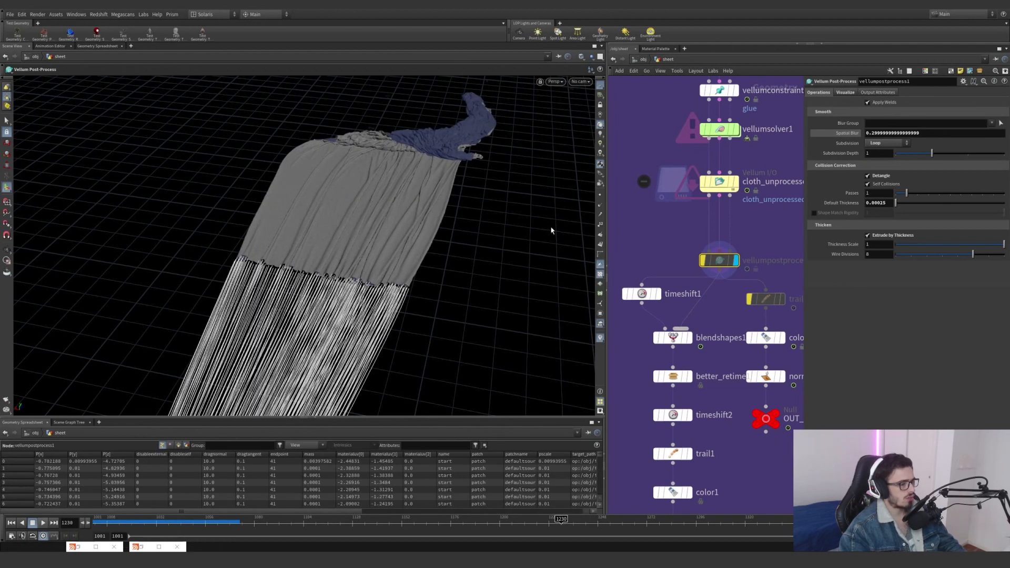
Display blendshapes1 again, scrub the timeline to frame 1305, and view the blended cloth from the side.
left_click(689, 338)
left_click_drag(469, 520, 714, 523)
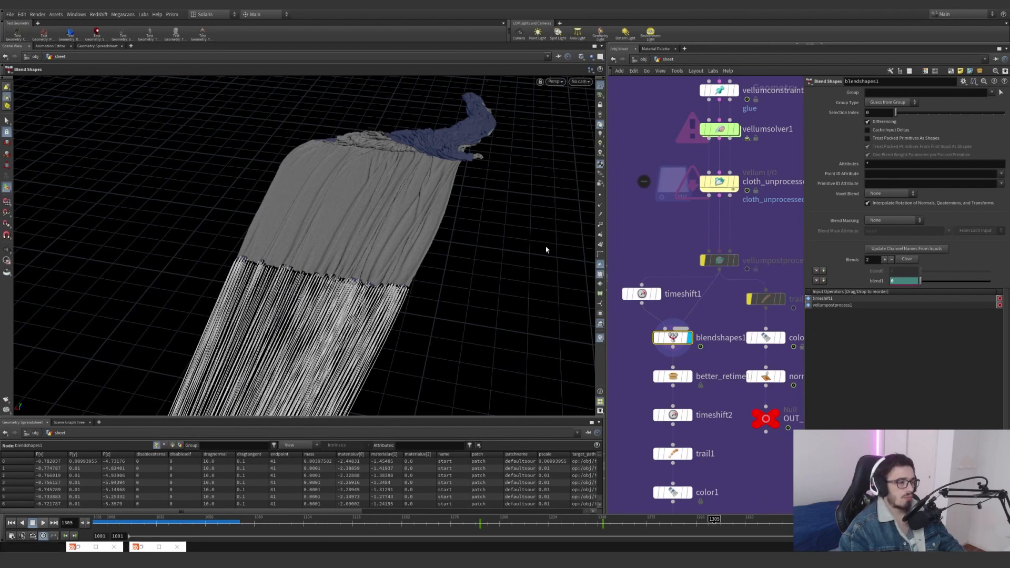
left_click_drag(347, 195, 281, 190, "alt")
middle_click_drag(717, 452, 700, 348)
left_click_drag(715, 379, 762, 380)
scroll(732, 294, "up", 3)
Display better_retime1, play the retimed cover animation, and stop it at frame 1171.
mouse_move(692, 262)
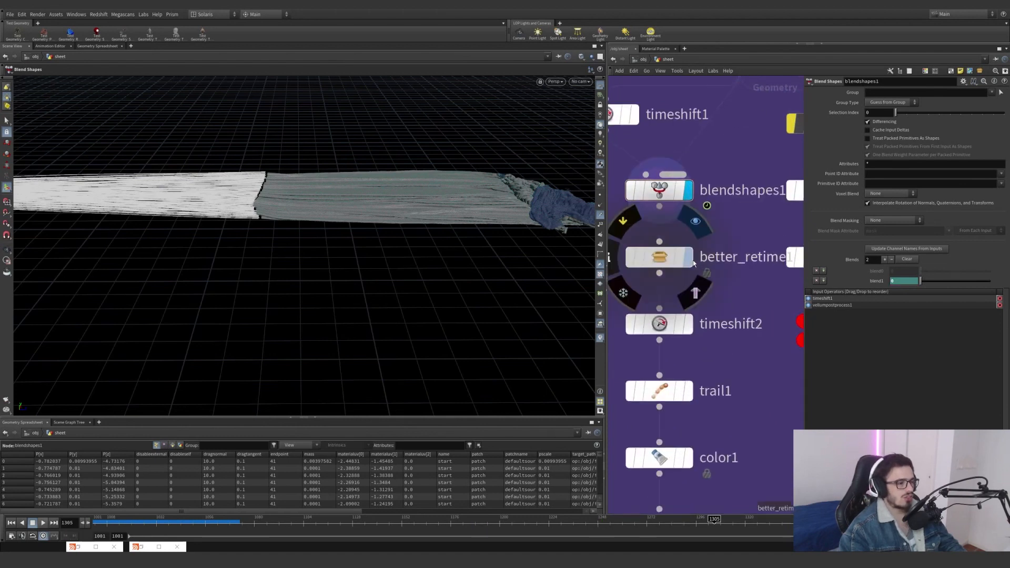
left_click(644, 253)
left_click(684, 257)
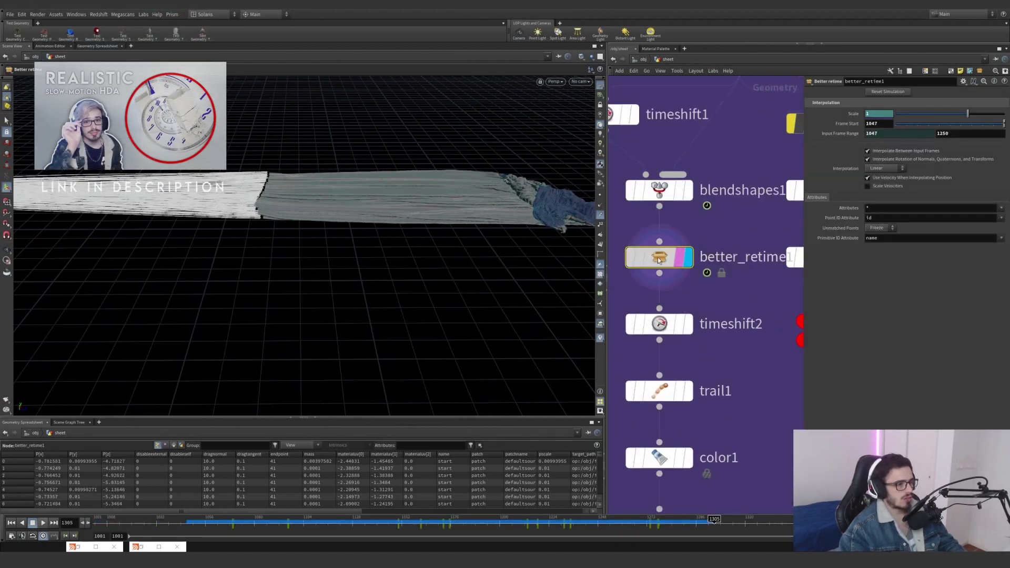
left_click_drag(186, 521, 226, 530)
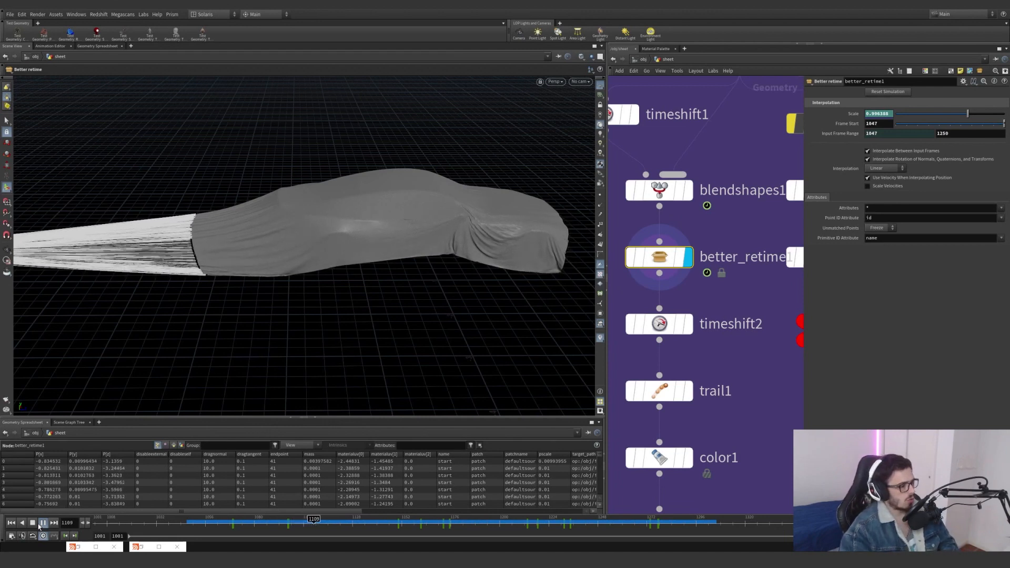
left_click(400, 525)
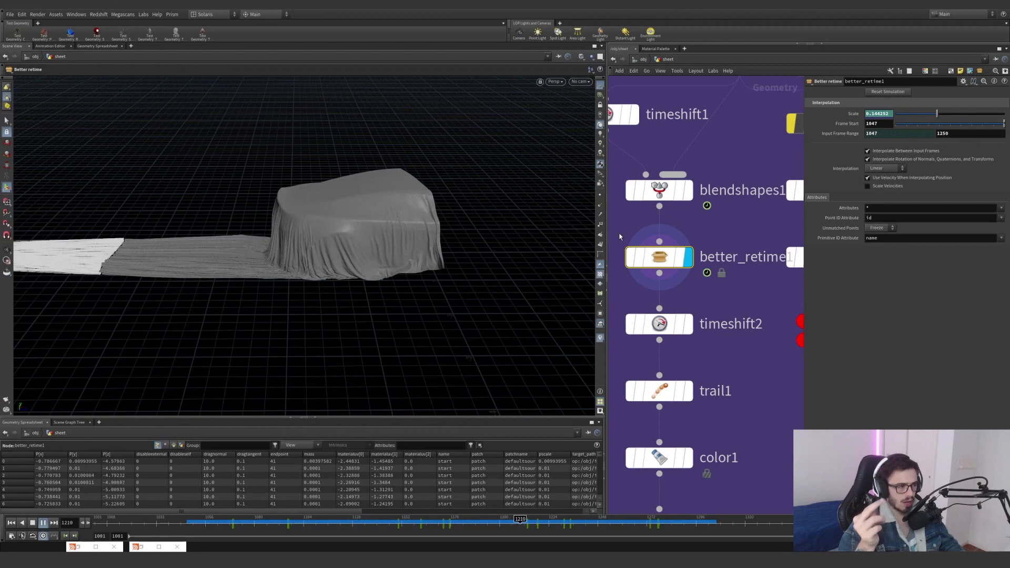
key("Escape")
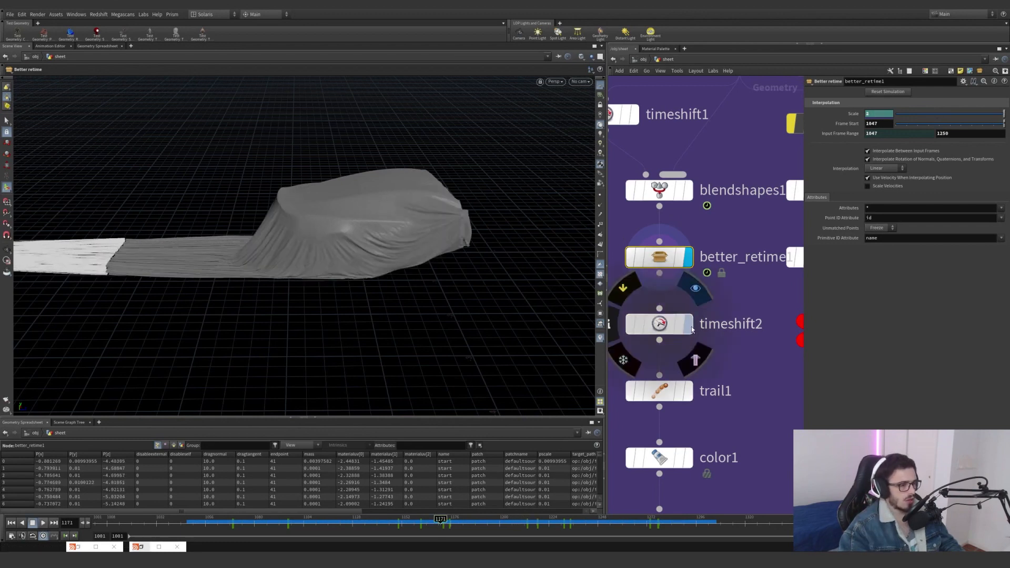
Display timeshift2, go to frame 1001, and view the time-shifted car cover from the front corner.
left_click(644, 310)
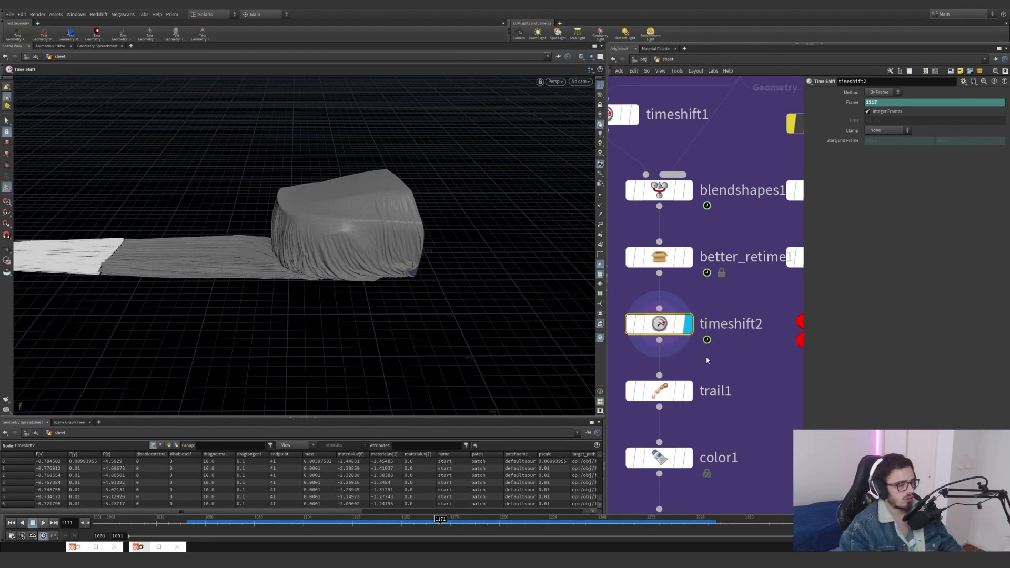
left_click_drag(86, 528, 86, 530)
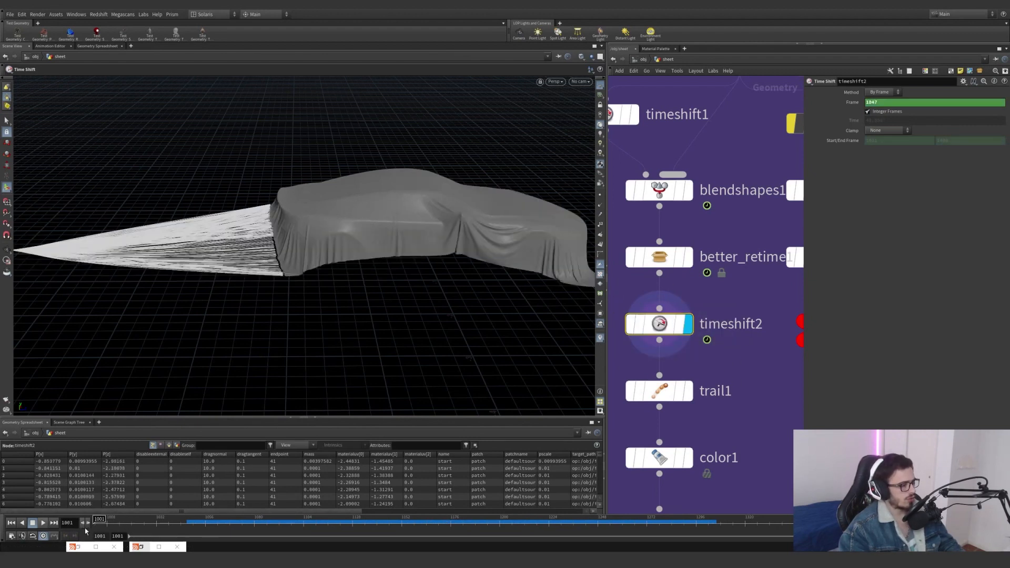
left_click_drag(487, 235, 357, 210, "alt")
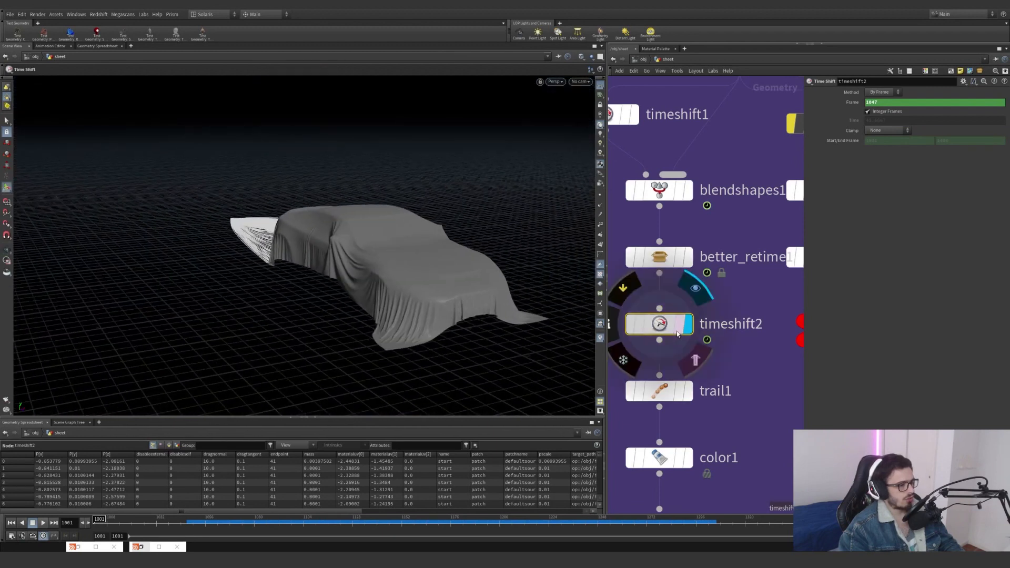
left_click(621, 297)
left_click(621, 296)
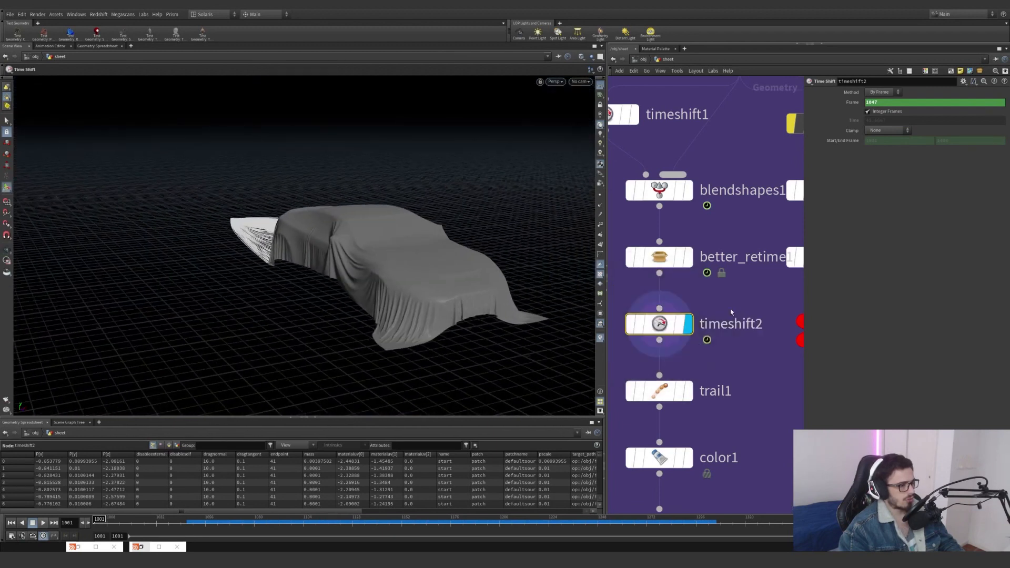
Select better_retime1 and examine its scale, frame start and input frame range settings.
middle_click_drag(739, 371, 742, 326)
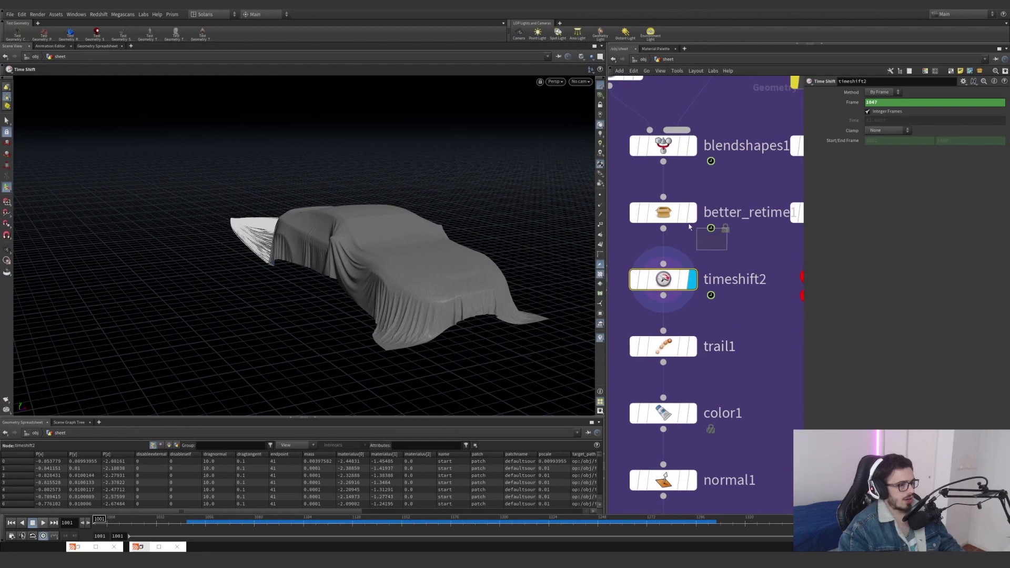
left_click_drag(688, 226, 674, 213)
middle_click_drag(724, 261, 712, 283)
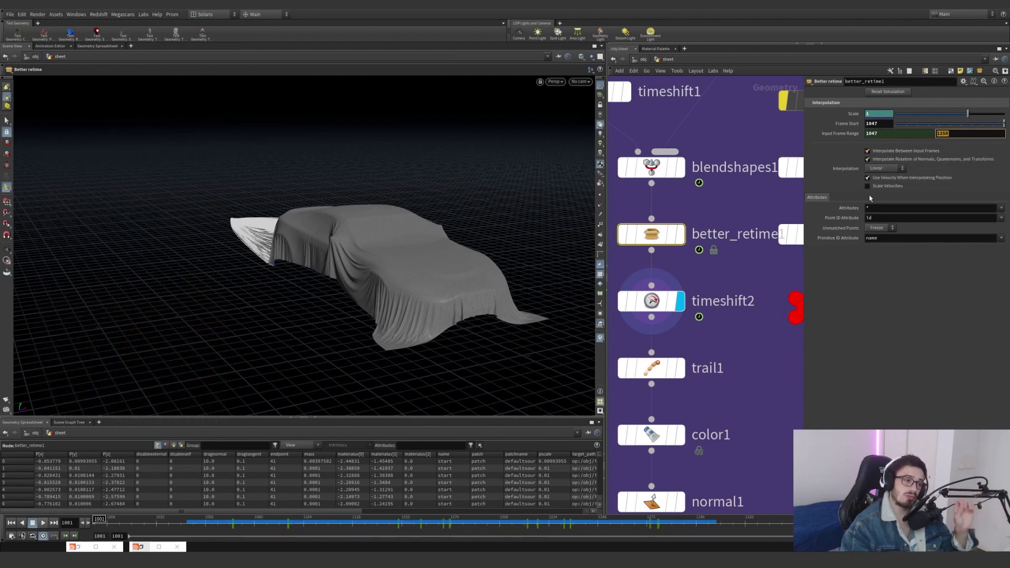
middle_click_drag(728, 267, 738, 299)
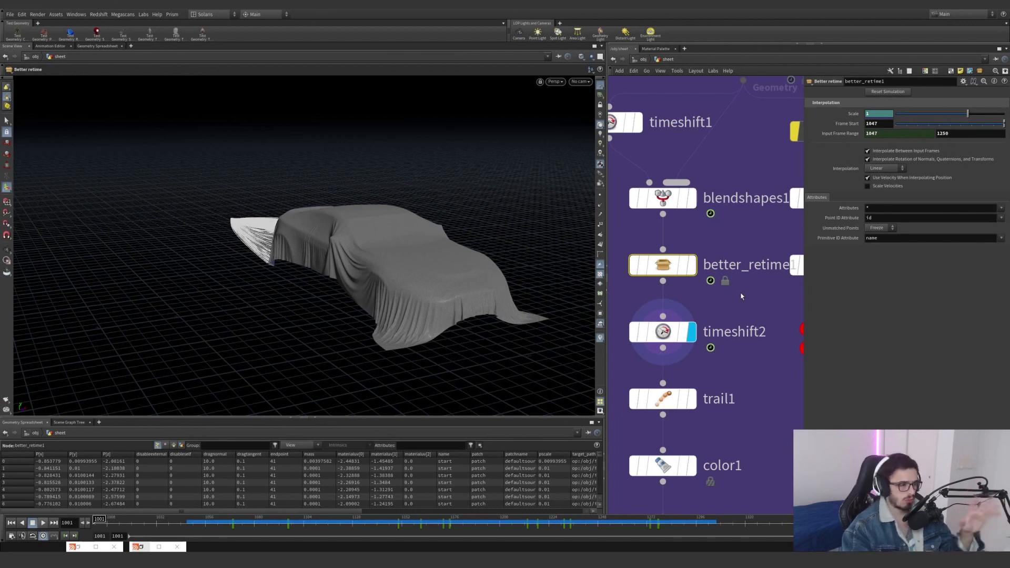
scroll(700, 315, "down", 3)
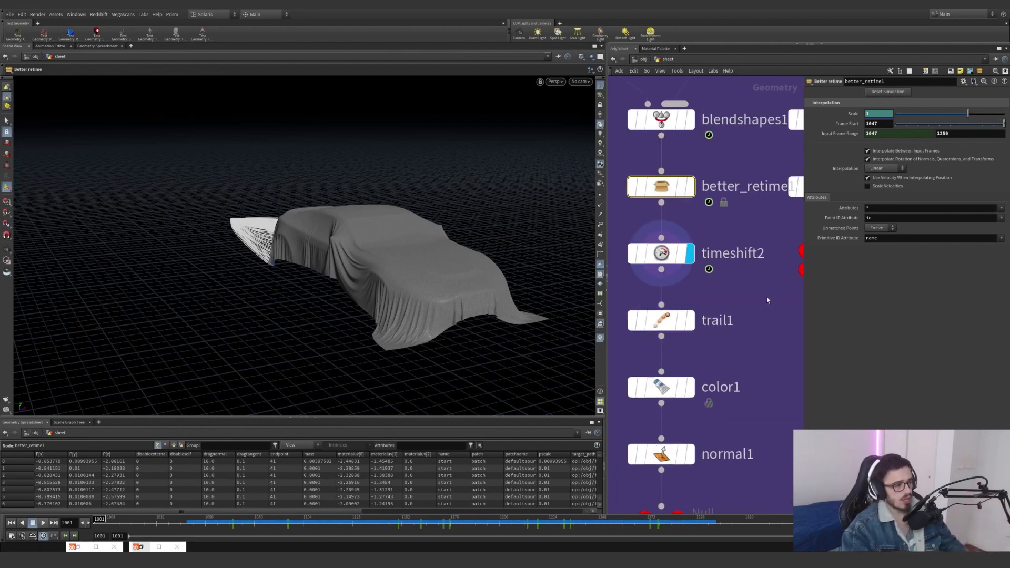
Select timeshift2, go to frame 1189, and view the time-shifted cloth from a low side angle.
key("Down")
left_click(476, 522)
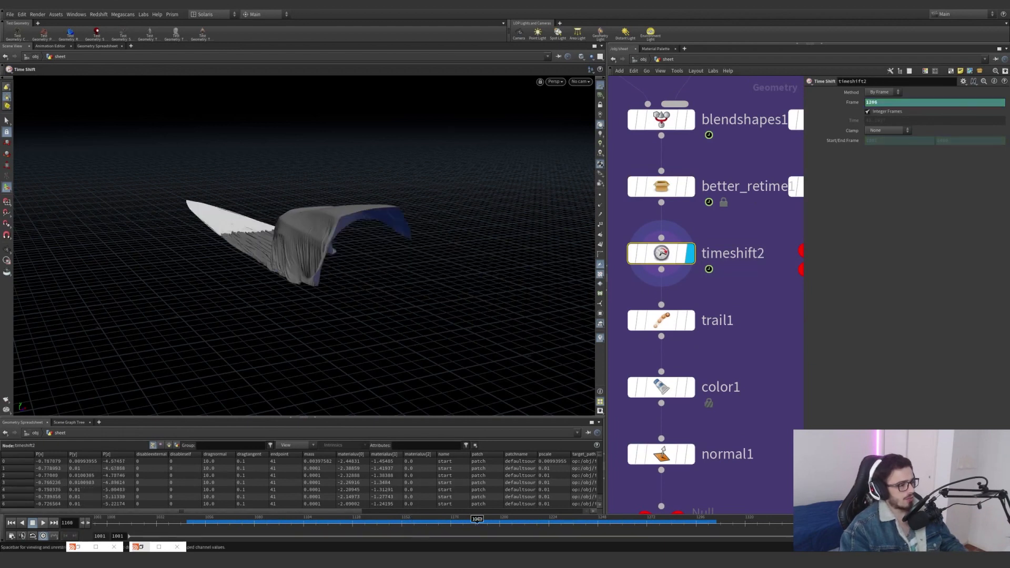
left_click_drag(292, 271, 342, 257, "alt")
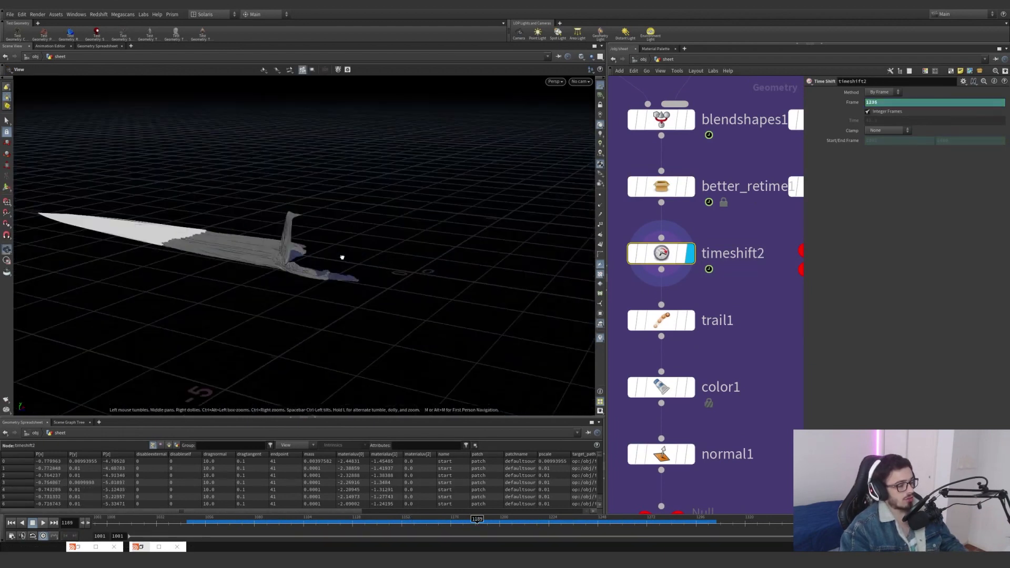
Check the better_retime1 settings, and display trail1 with the timeline at frame 1120.
left_click_drag(726, 215, 638, 173)
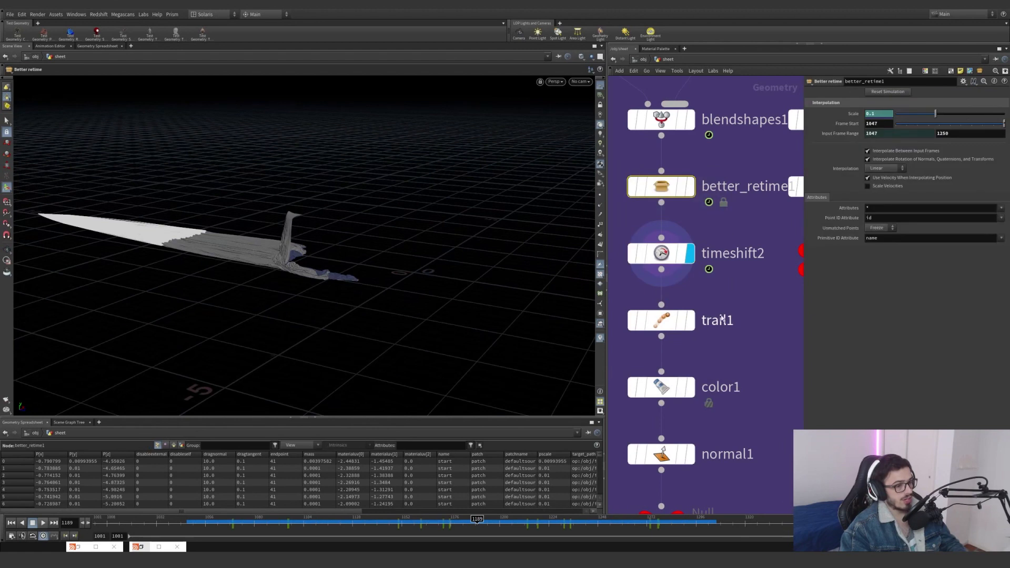
left_click(689, 320)
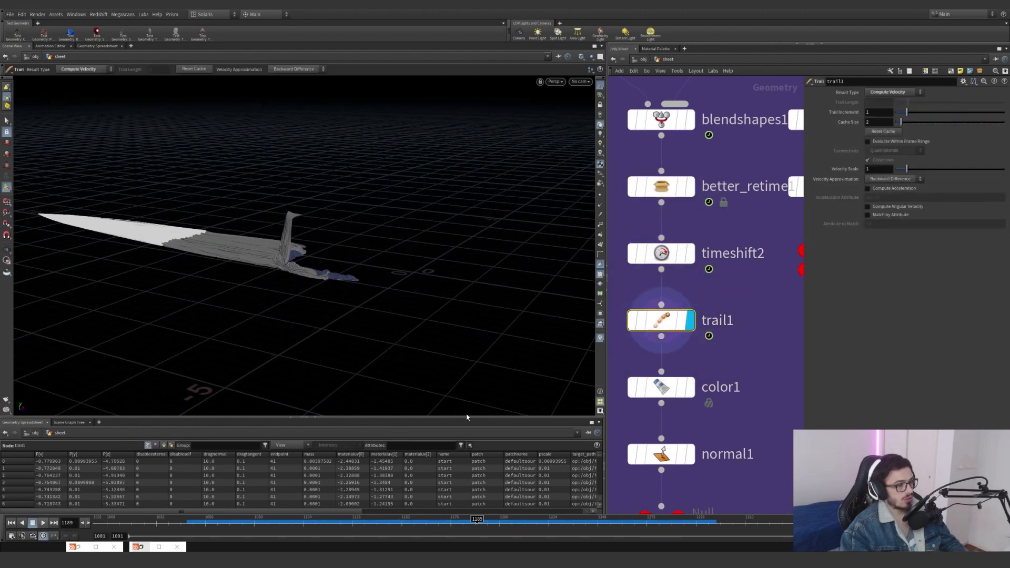
left_click(336, 524)
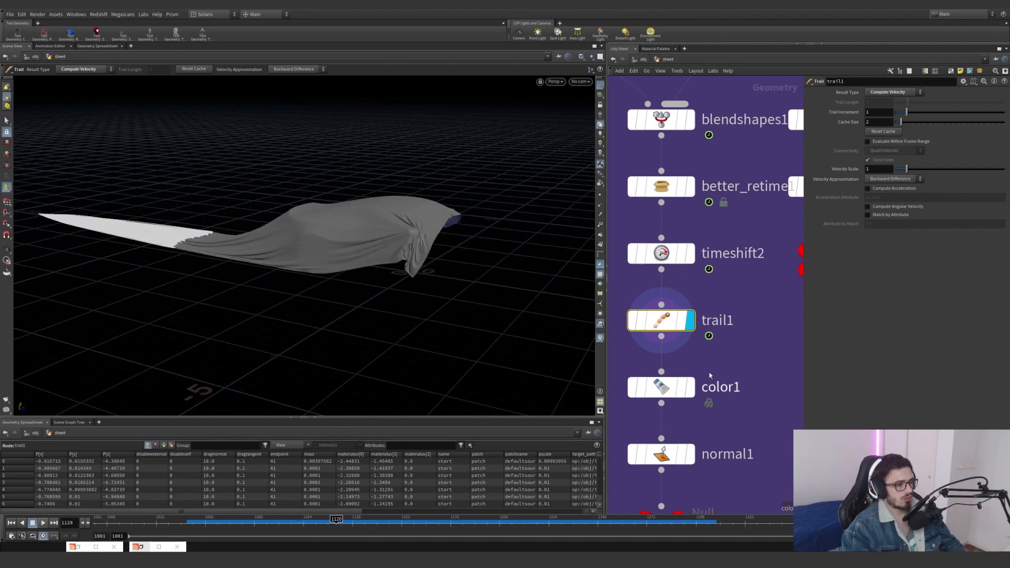
Display the OUT_COVER null below normal1 and view the whole cover network branch.
left_click_drag(738, 296, 625, 160)
scroll(708, 364, "down", 2)
left_click(650, 419)
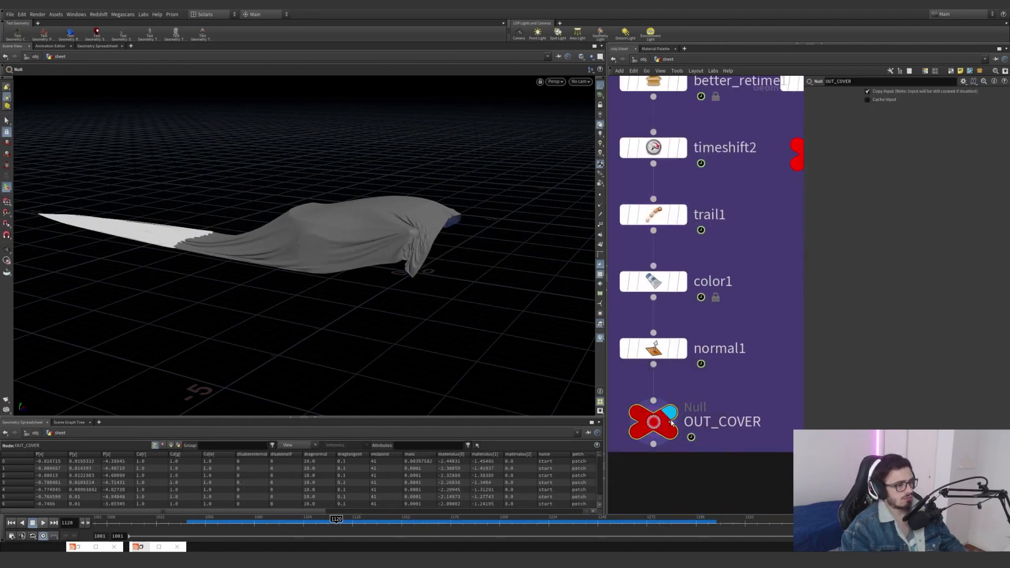
key("h")
scroll(765, 350, "up", 5)
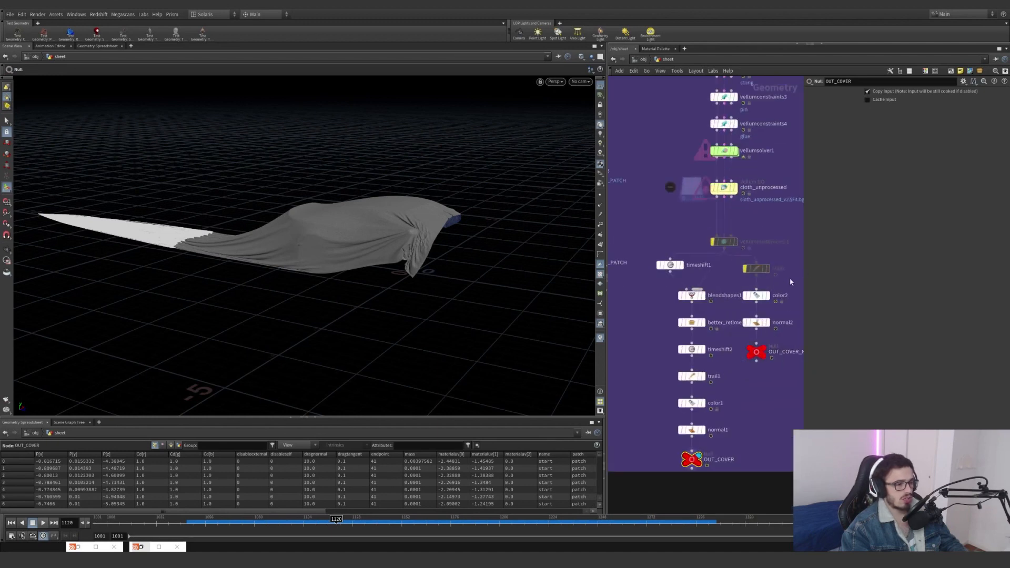
left_click_drag(738, 240, 737, 240)
Examine the post-processed cover's mesh and edge around the car's headlight, both close up and from a distance.
mouse_move(710, 230)
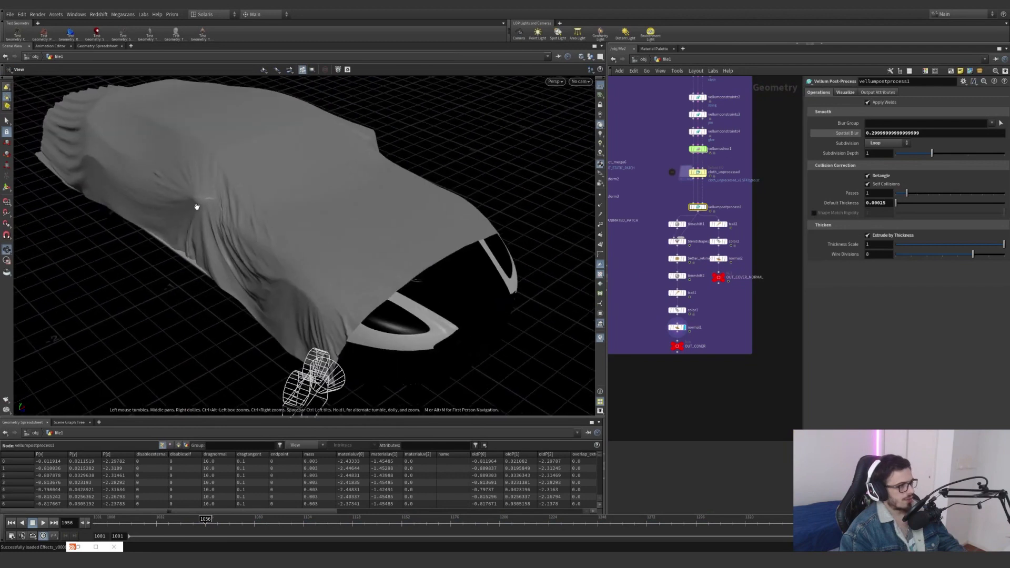
left_click_drag(196, 206, 251, 222)
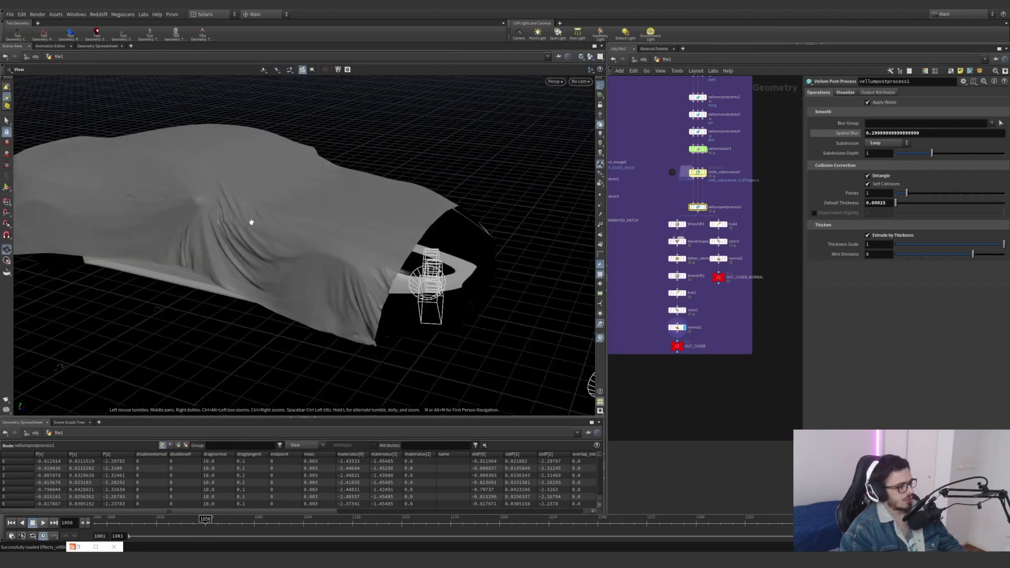
left_click_drag(280, 253, 282, 230)
left_click_drag(228, 257, 309, 250)
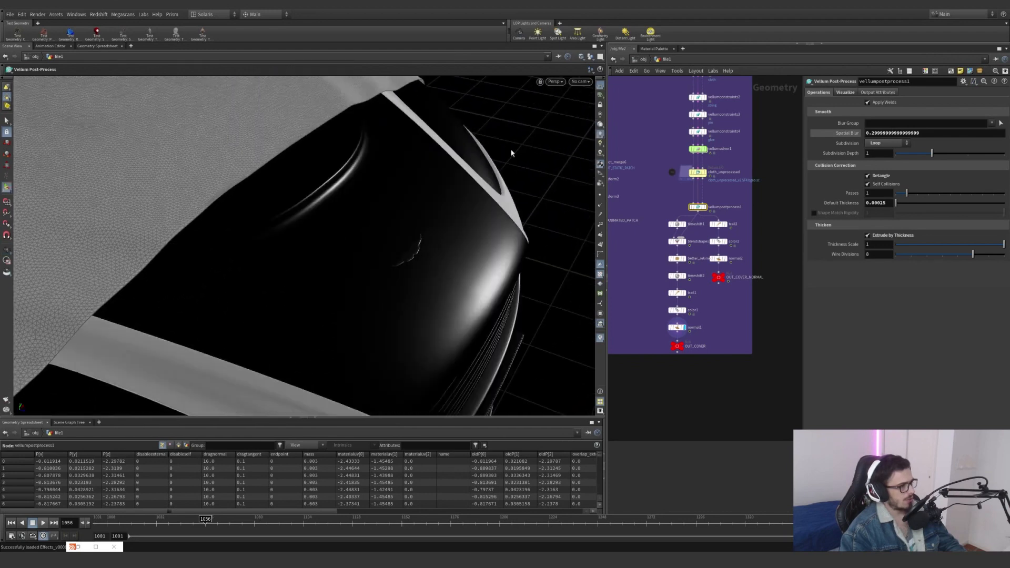
left_click_drag(278, 158, 210, 225)
scroll(34, 234, "down", 4)
middle_click_drag(210, 225, 253, 213)
right_click_drag(252, 213, 458, 172)
middle_click_drag(315, 199, 336, 205)
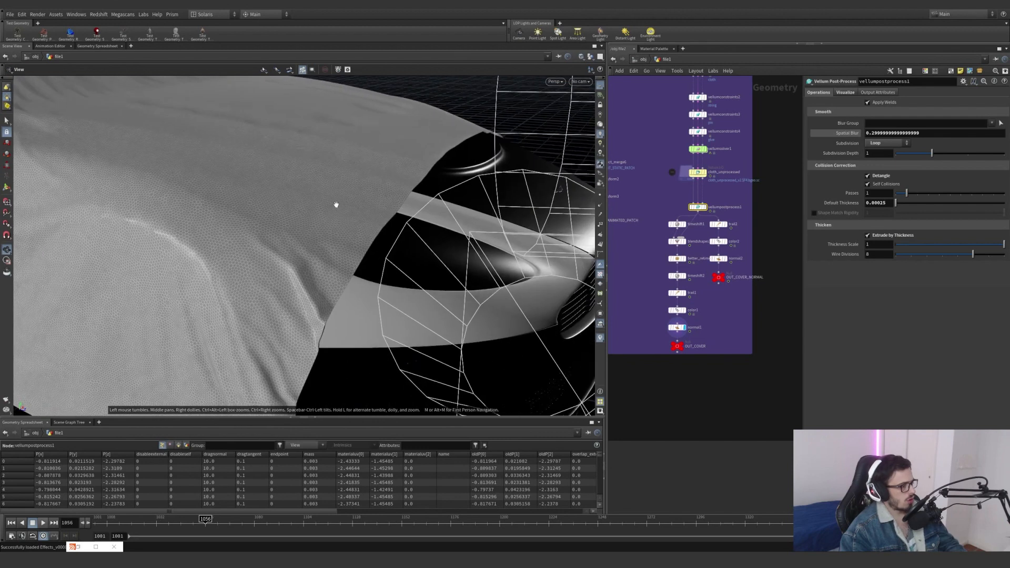
right_click_drag(336, 205, 479, 200)
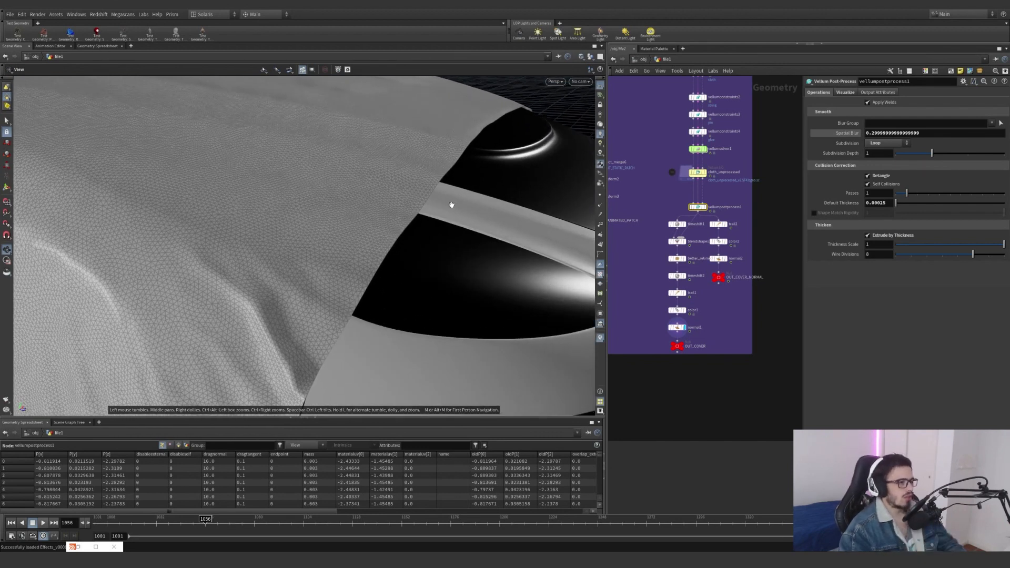
scroll(409, 184, "down", 1)
right_click_drag(392, 216, 238, 179)
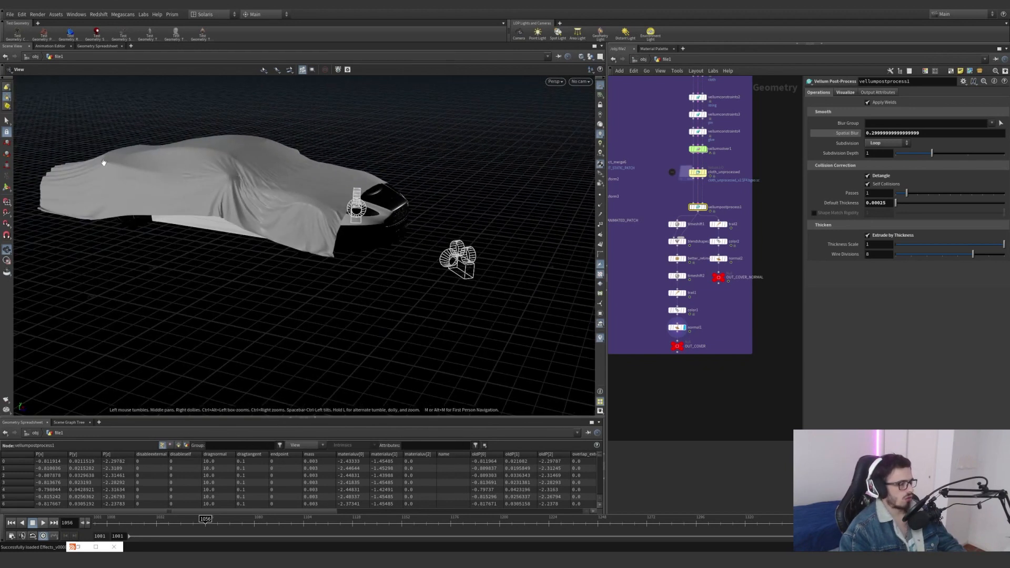
right_click_drag(362, 188, 482, 189)
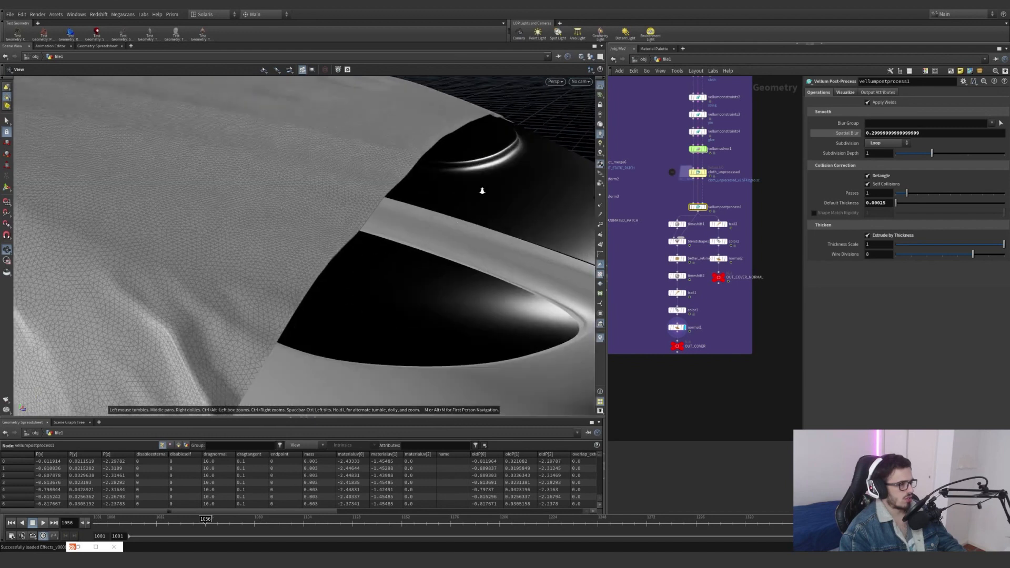
right_click_drag(379, 202, 514, 164)
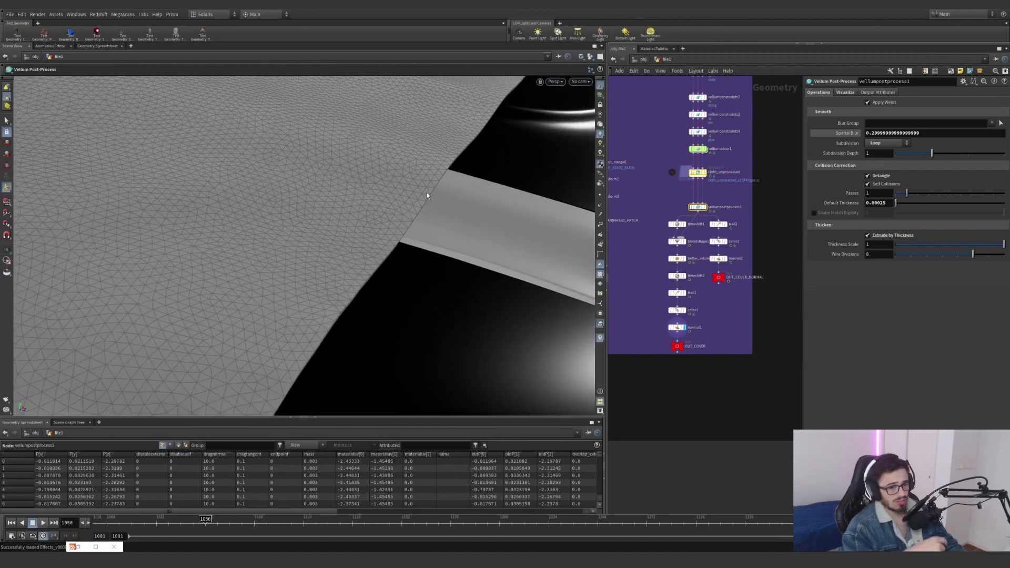
right_click_drag(427, 192, 157, 231)
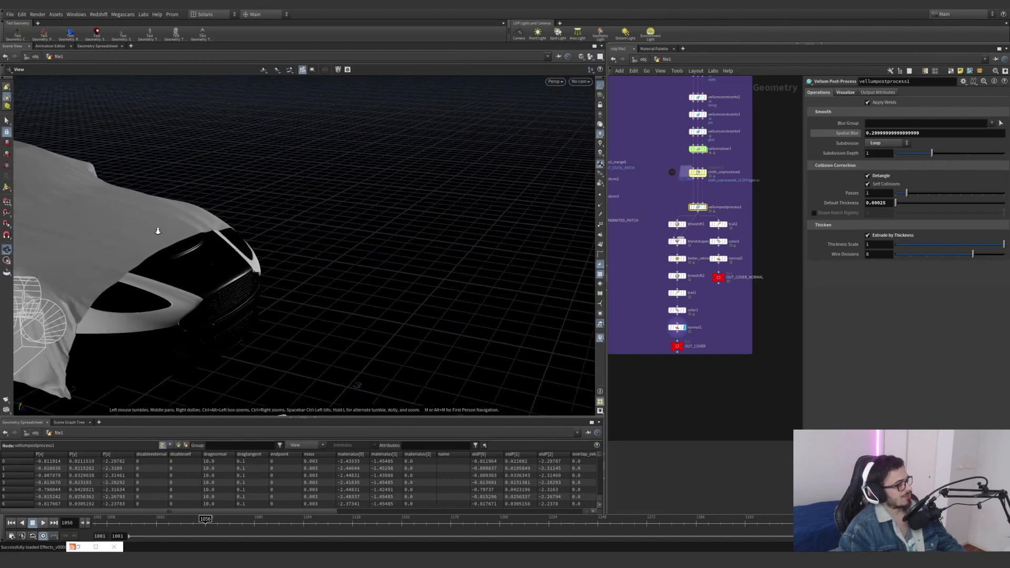